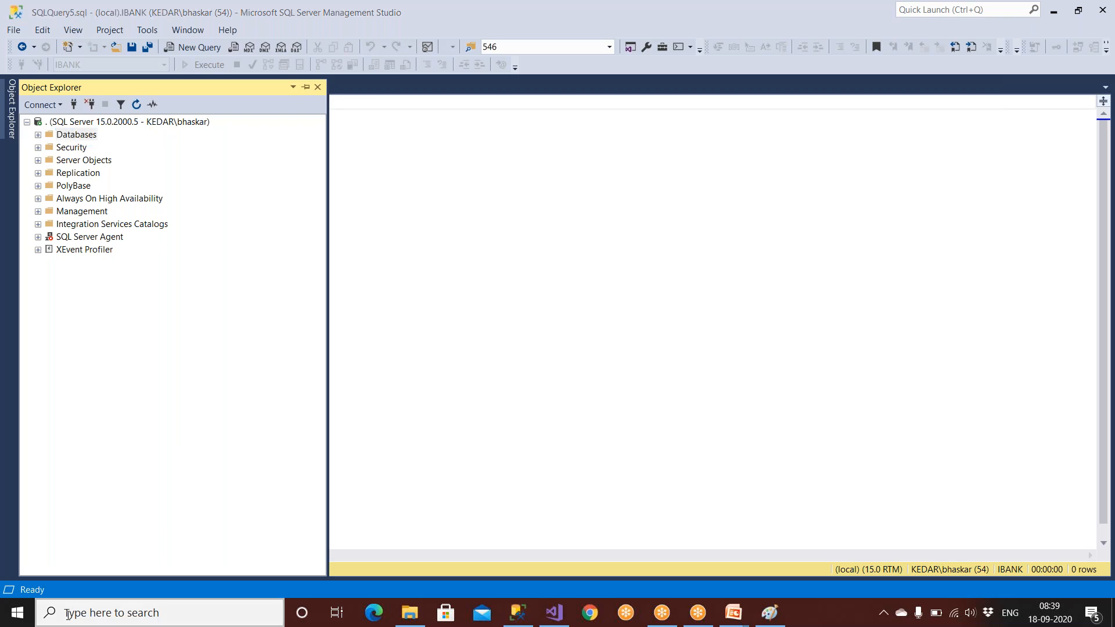
# Step: Open the Services console from Start search and browse the service list
pyautogui.write('ser')
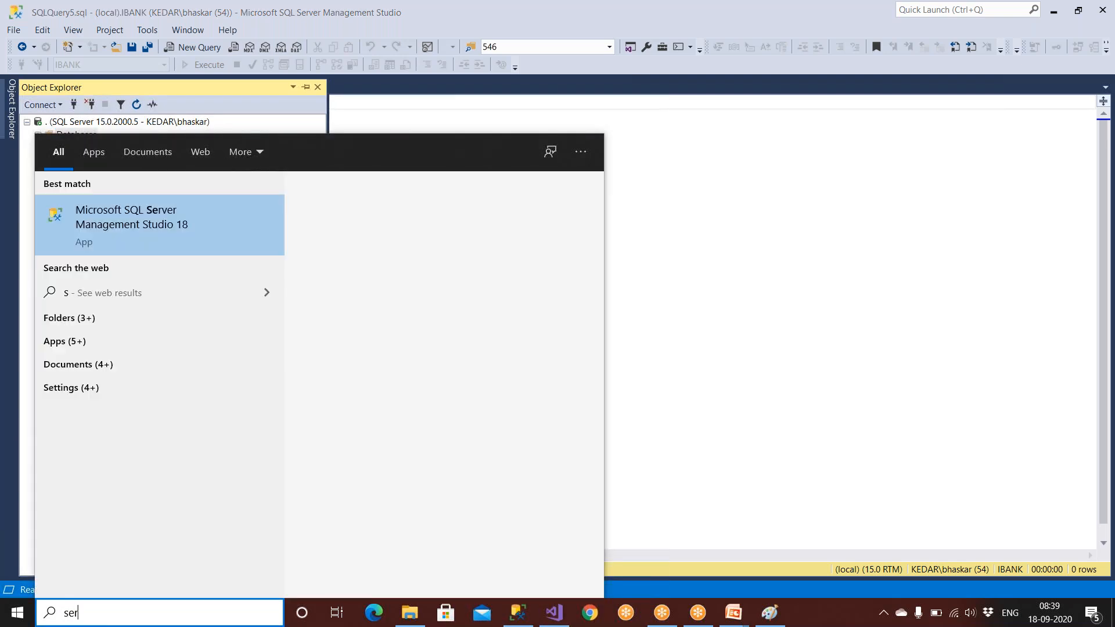
pyautogui.write('vices')
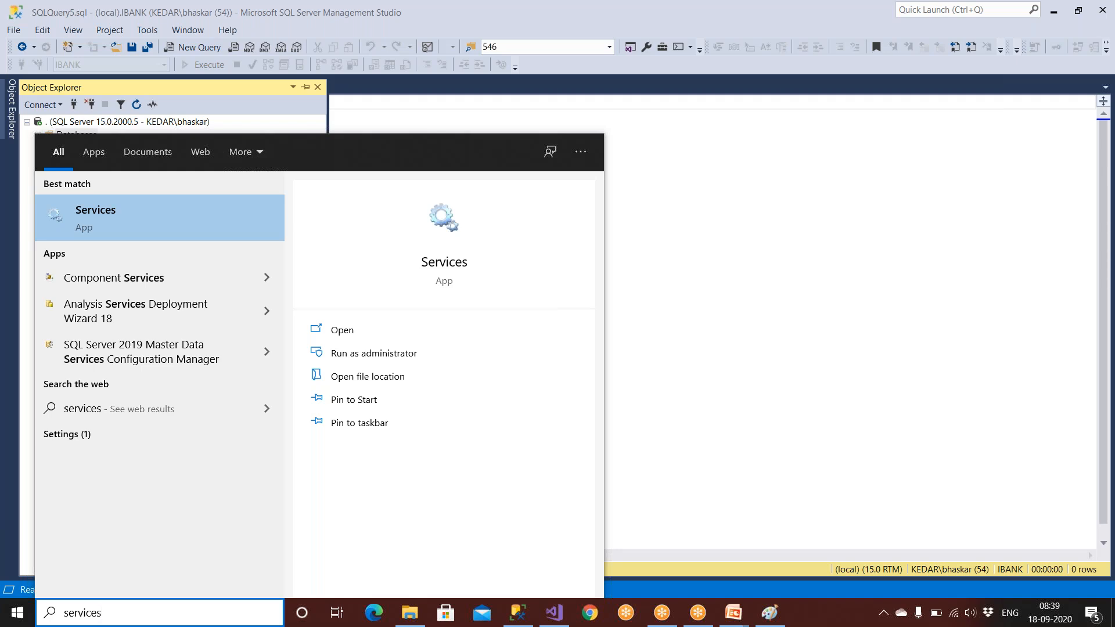
pyautogui.click(78, 225)
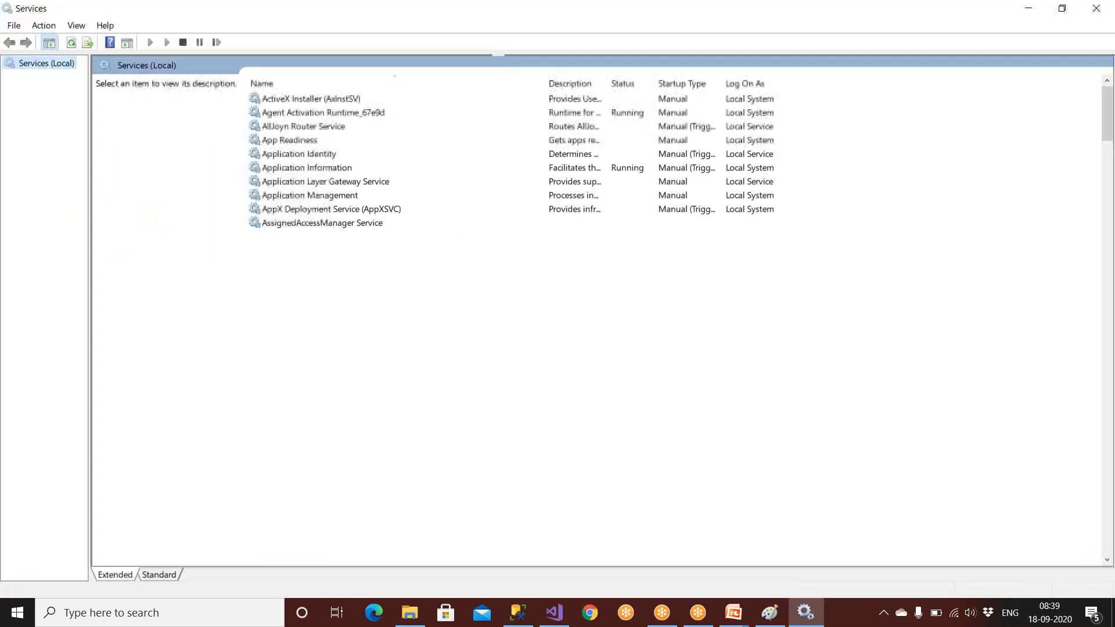
pyautogui.click(285, 114)
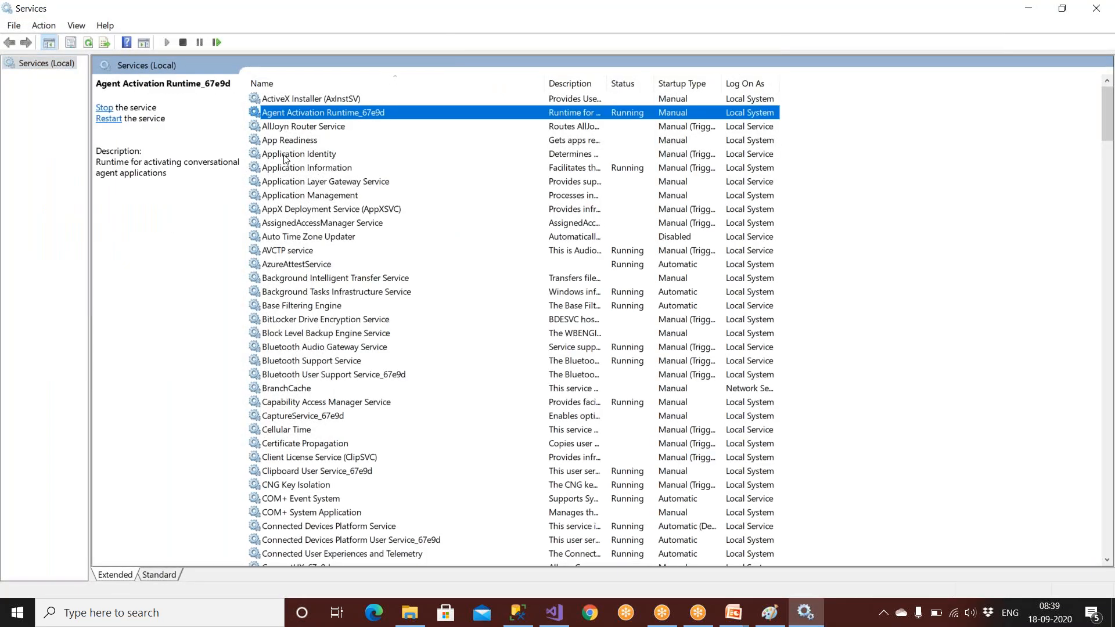
pyautogui.click(285, 147)
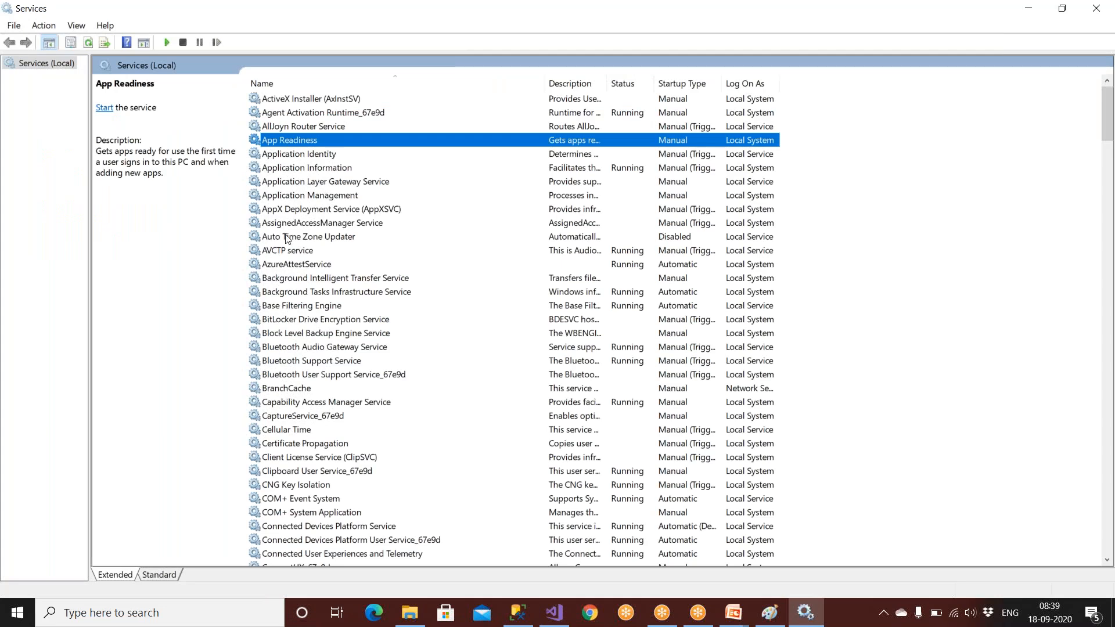
pyautogui.click(293, 308)
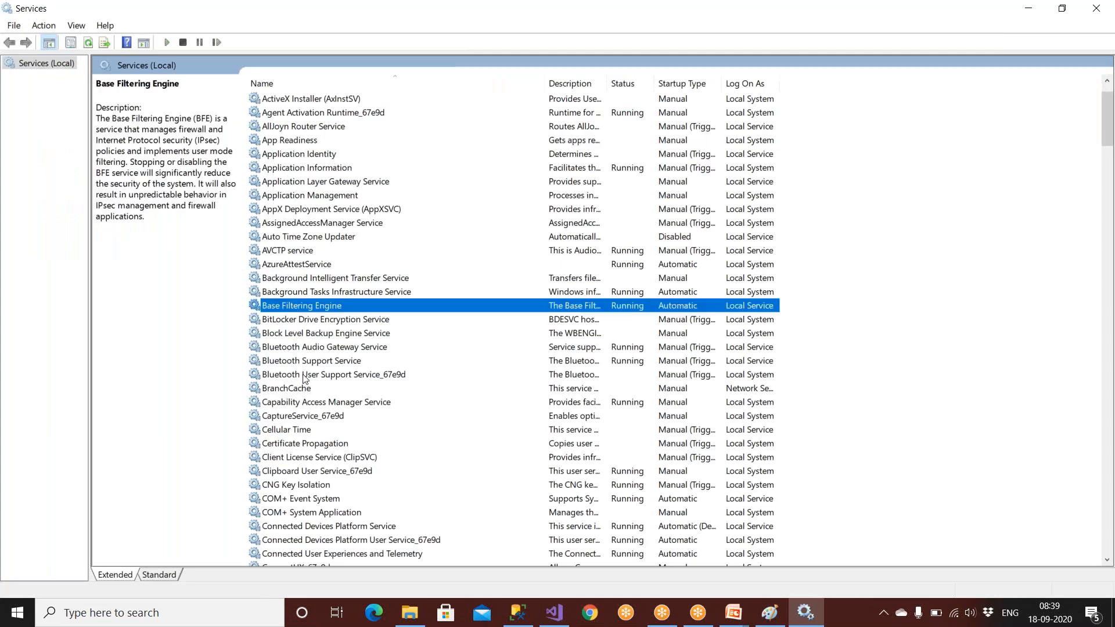
# Step: Scroll to the SQL Server services, confirm Reporting Services is Running, and return to Visual Studio
pyautogui.scroll(-4, 305, 378)
pyautogui.scroll(-4, 305, 379)
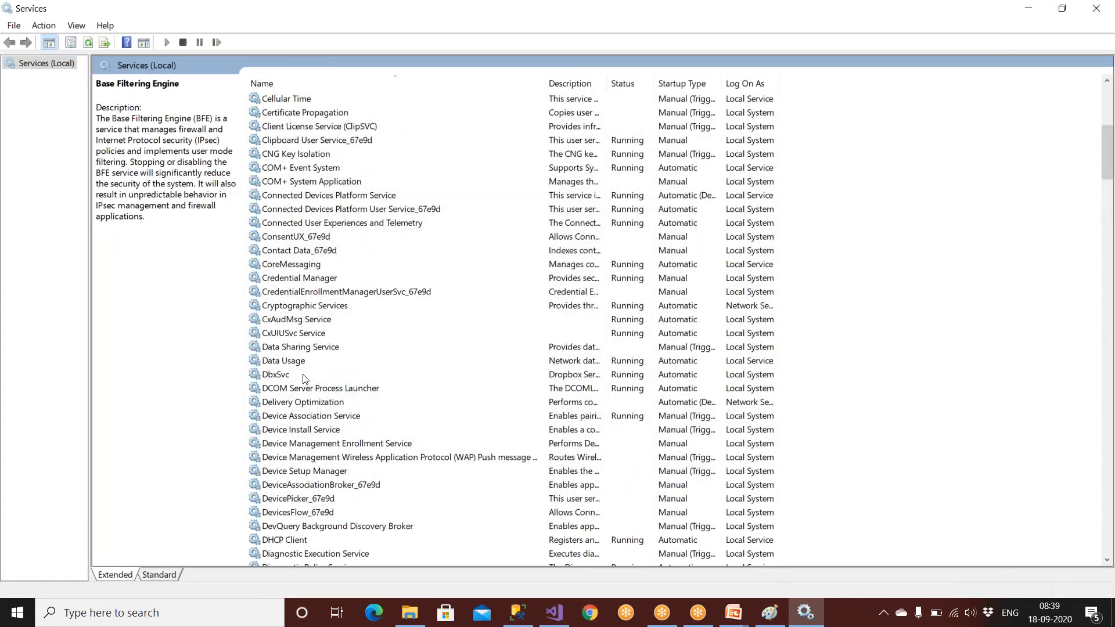
pyautogui.scroll(-19, 305, 378)
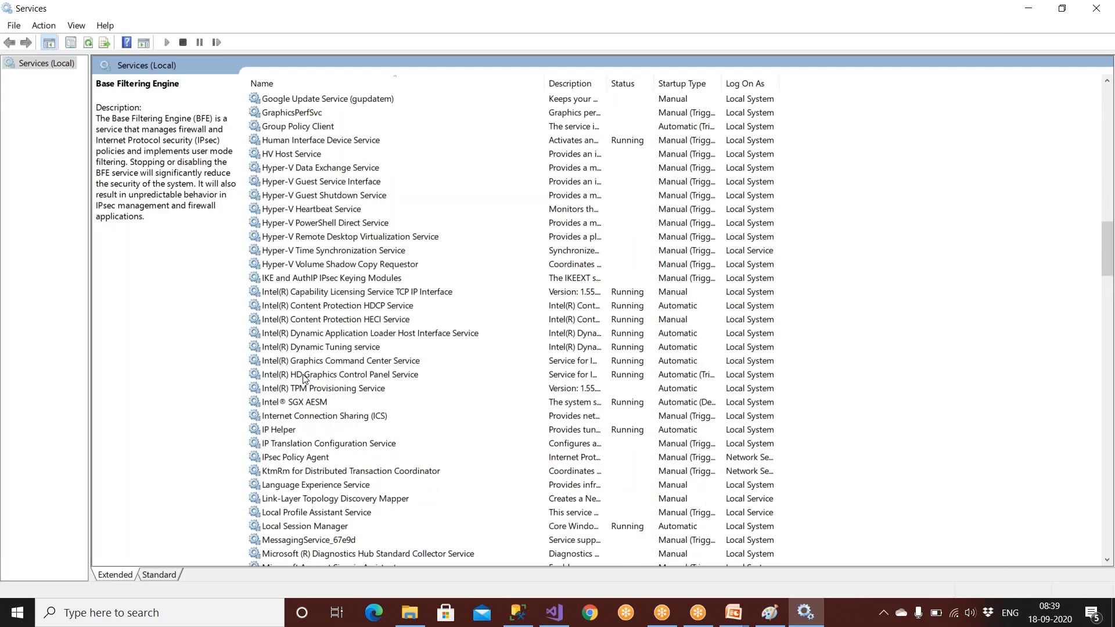
pyautogui.scroll(-11, 305, 379)
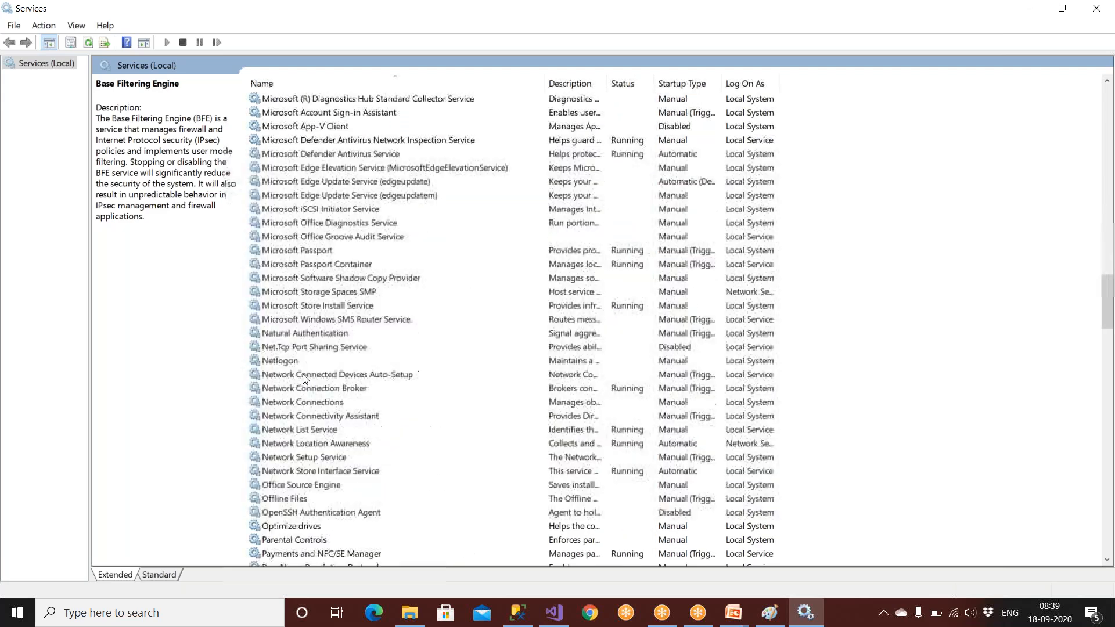
pyautogui.click(328, 238)
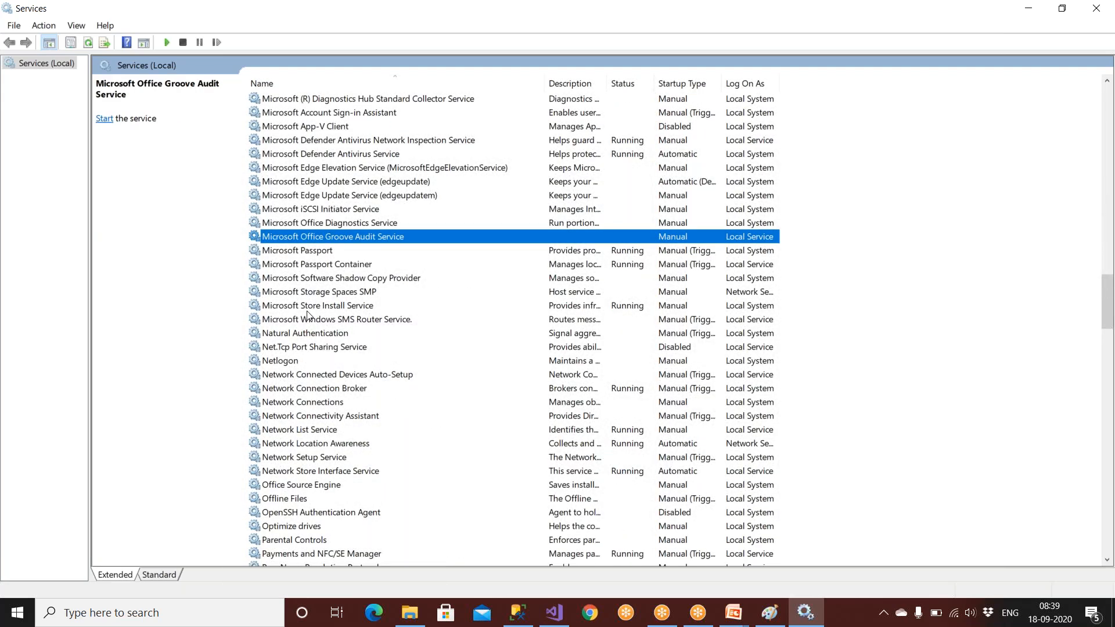
pyautogui.scroll(-19, 308, 316)
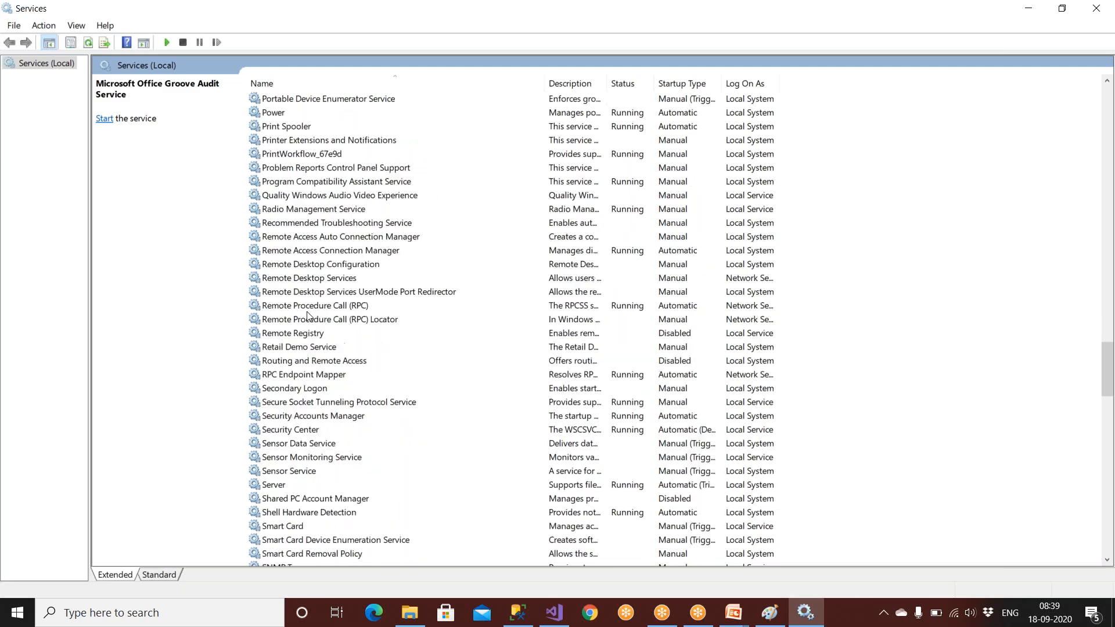
pyautogui.scroll(-4, 309, 317)
pyautogui.click(306, 266)
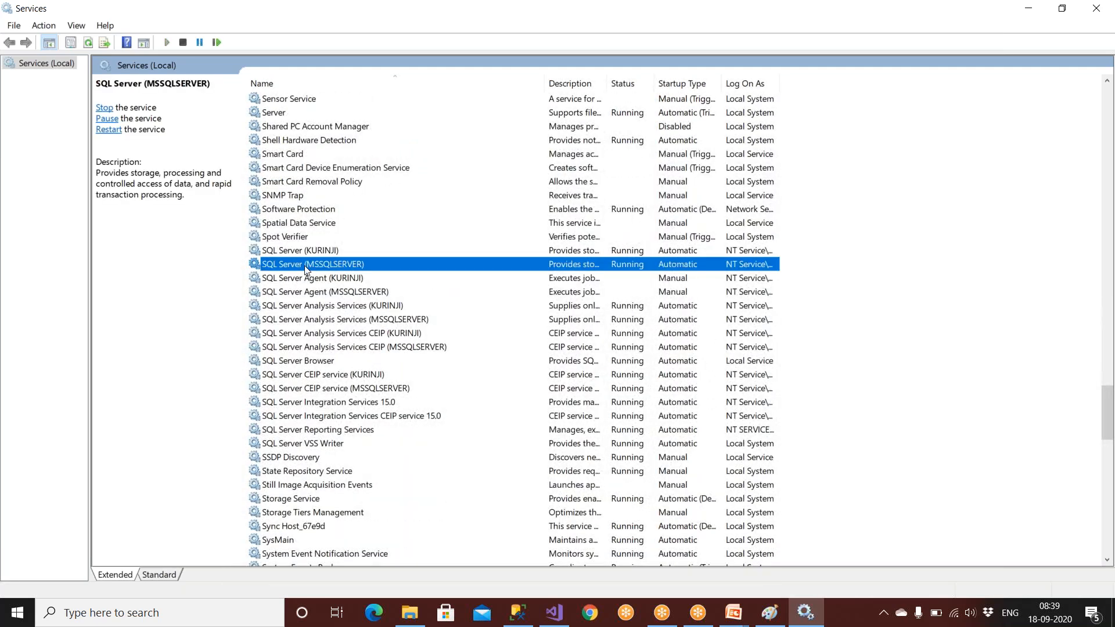
pyautogui.click(312, 291)
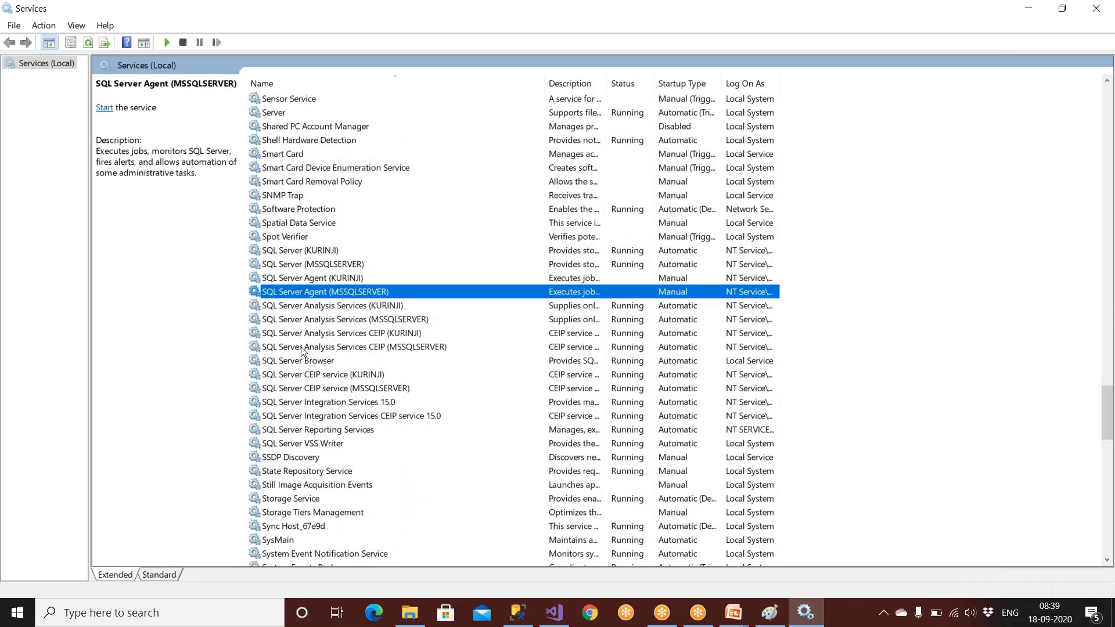
pyautogui.click(311, 307)
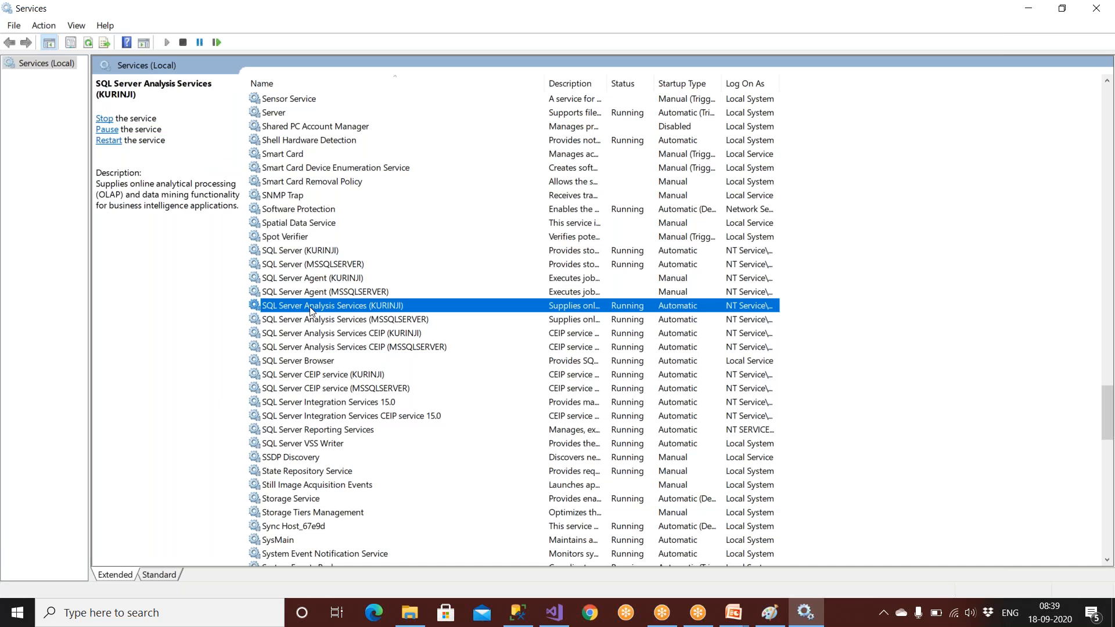
pyautogui.click(317, 401)
pyautogui.click(322, 429)
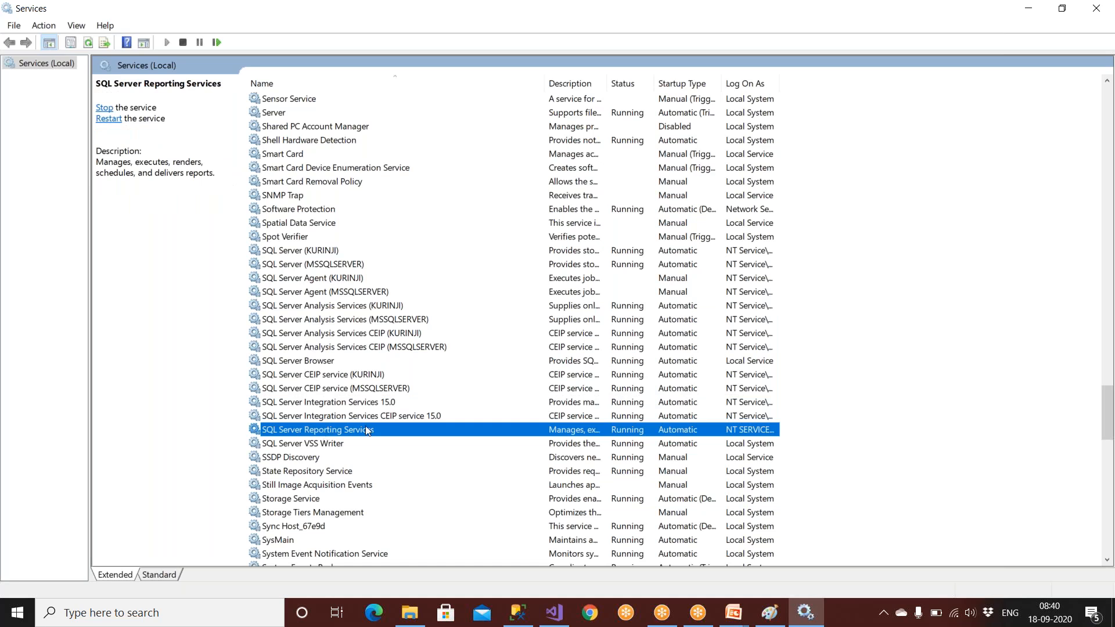
pyautogui.click(555, 614)
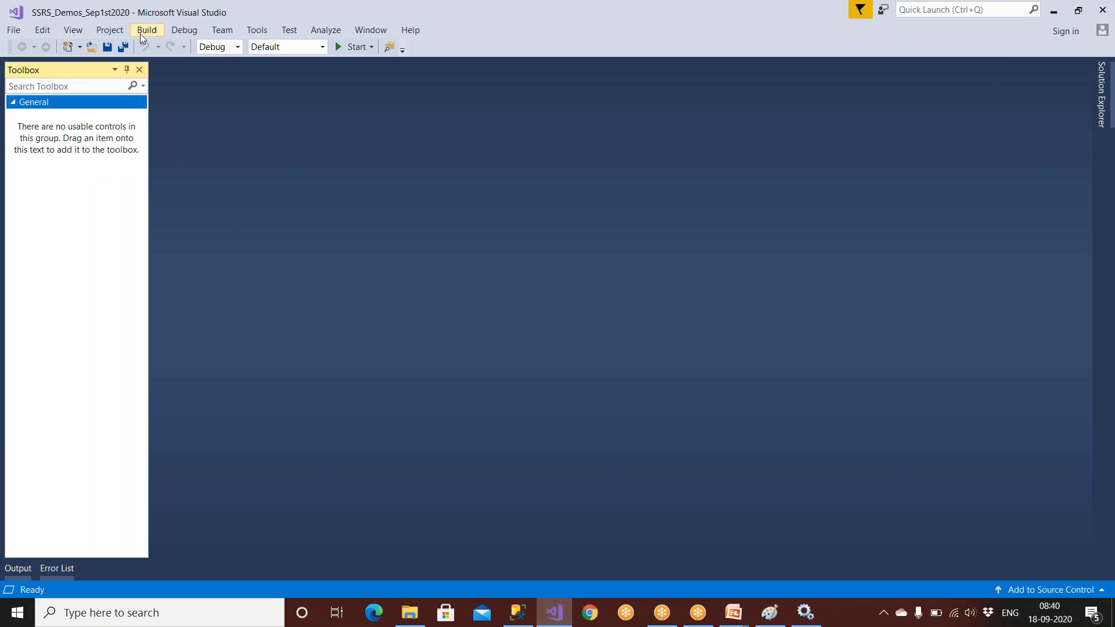
# Step: Open CalenderReport.rdl from Solution Explorer in the report designer
pyautogui.click(1102, 90)
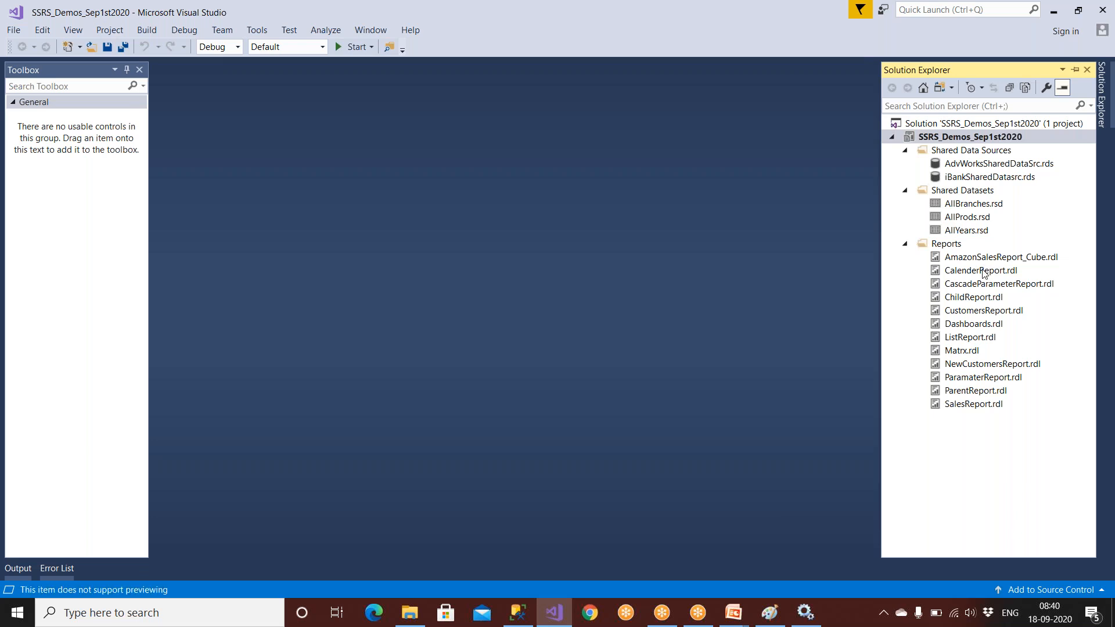
pyautogui.click(983, 274)
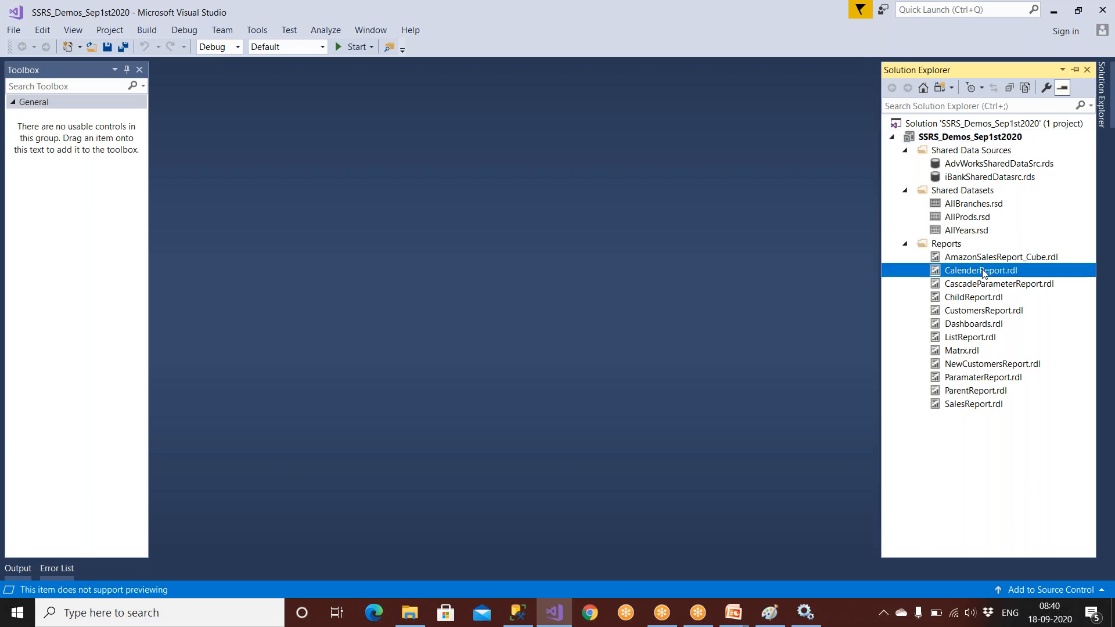
pyautogui.doubleClick(982, 272)
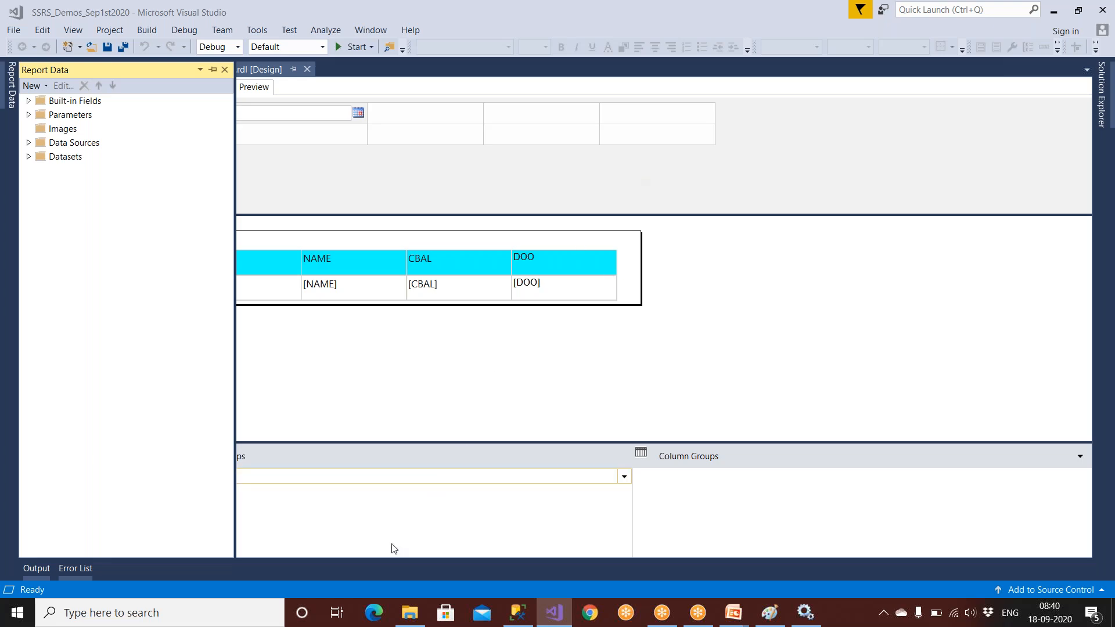
# Step: Switch between Visual Studio, SSMS and Services, ending with SQL Server Reporting Services selected
pyautogui.click(806, 612)
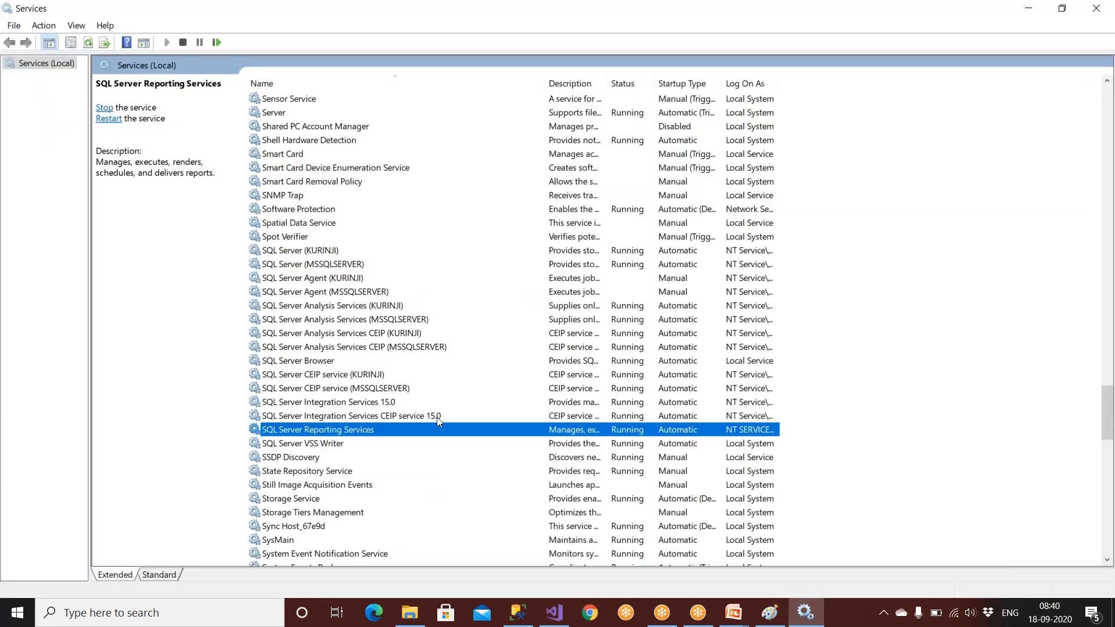
pyautogui.click(554, 612)
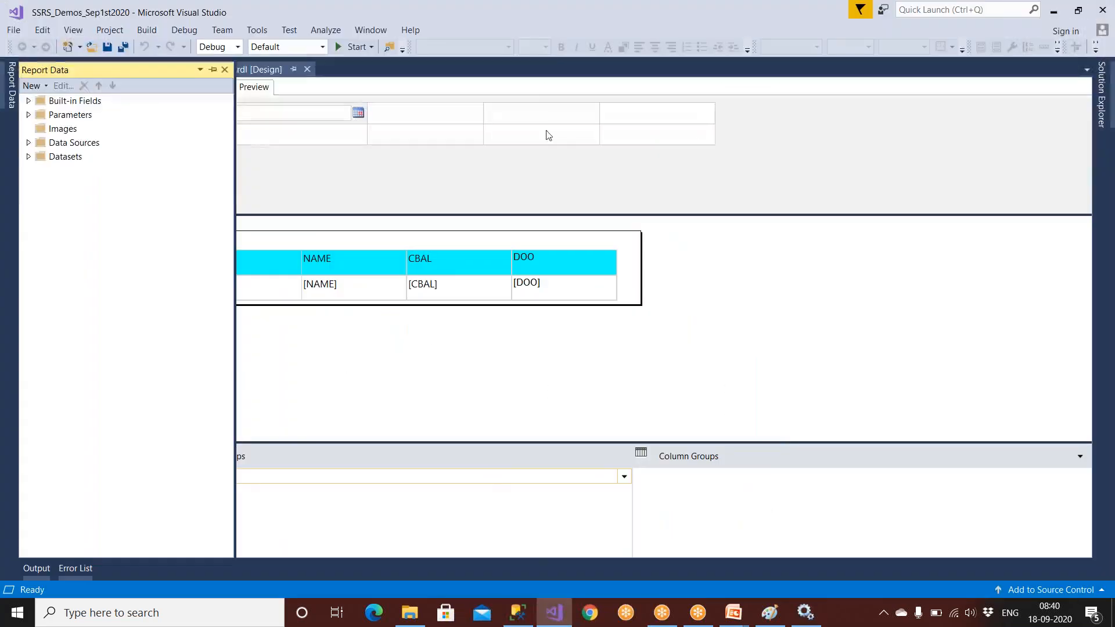
pyautogui.click(806, 612)
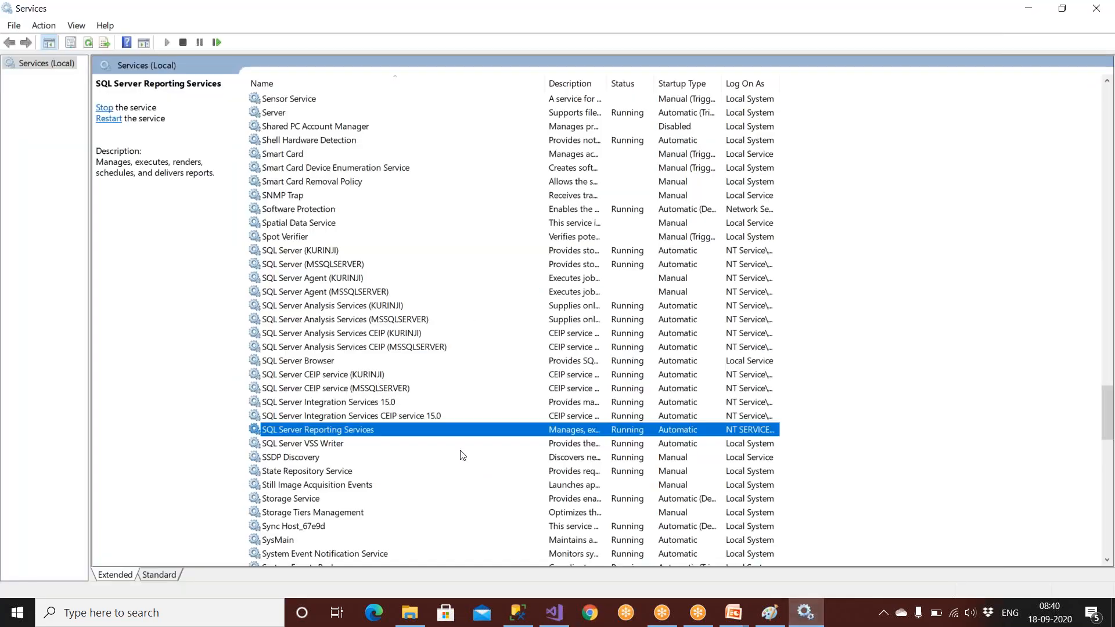
pyautogui.click(326, 416)
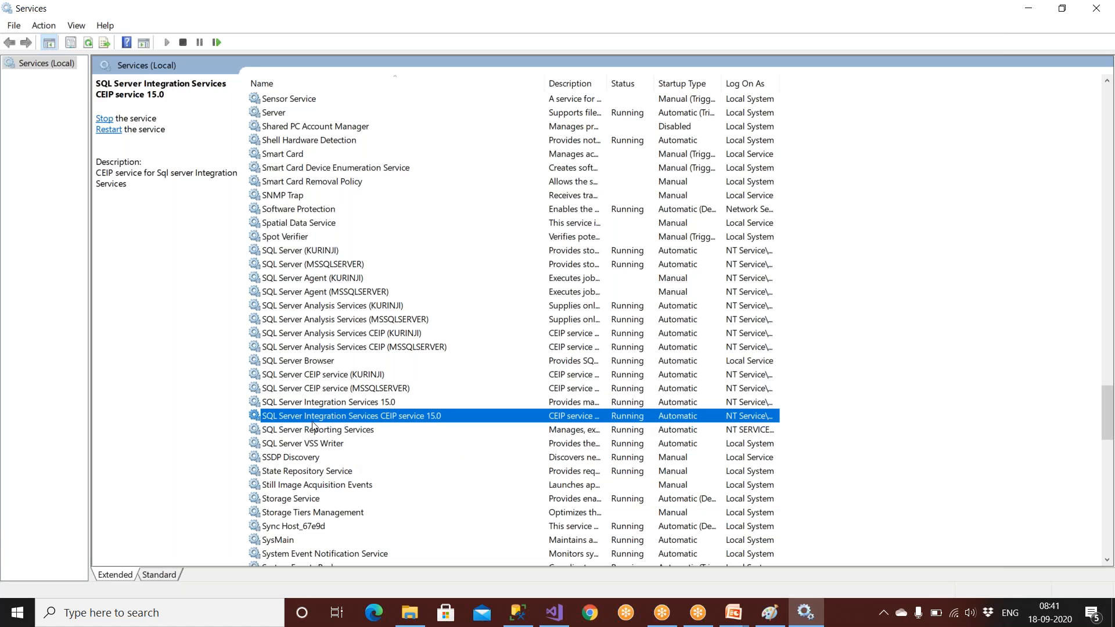
pyautogui.click(554, 612)
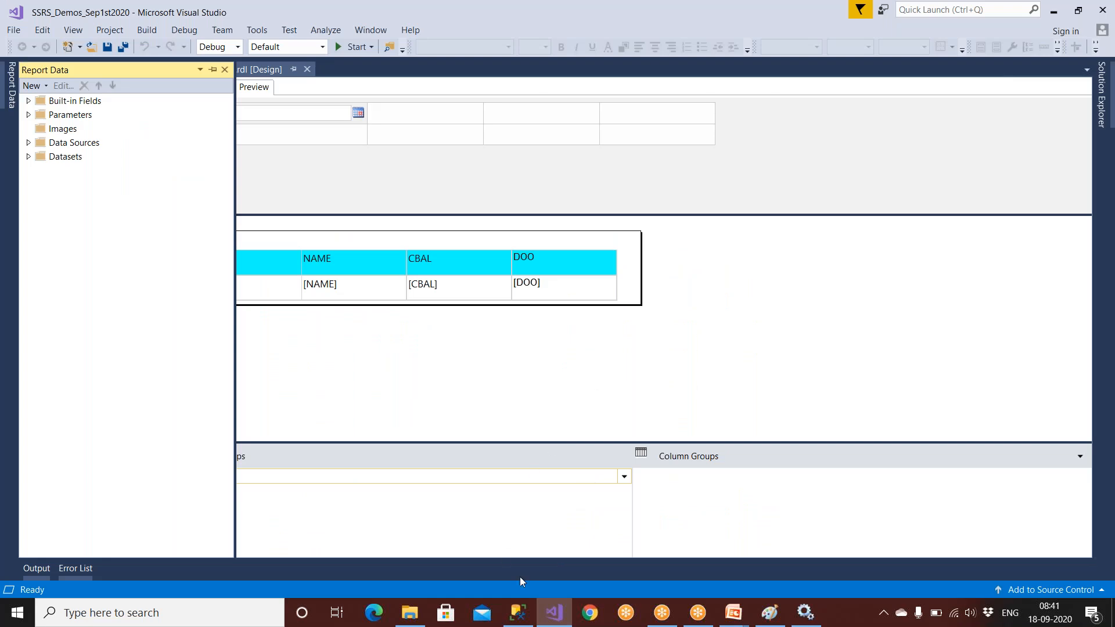
pyautogui.click(561, 621)
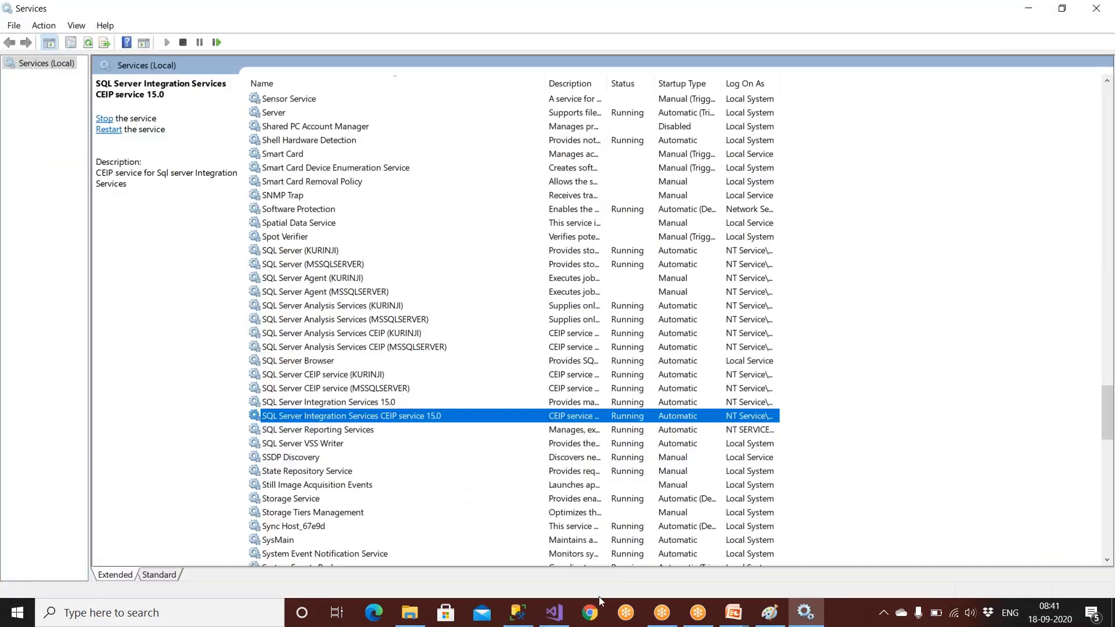
pyautogui.click(370, 435)
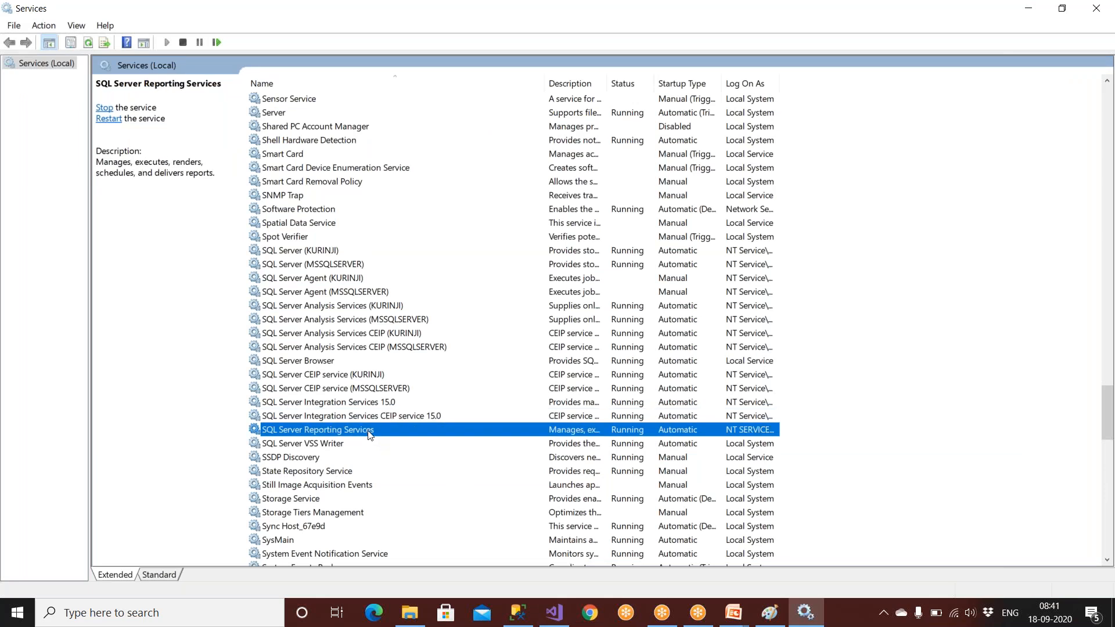
pyautogui.click(555, 613)
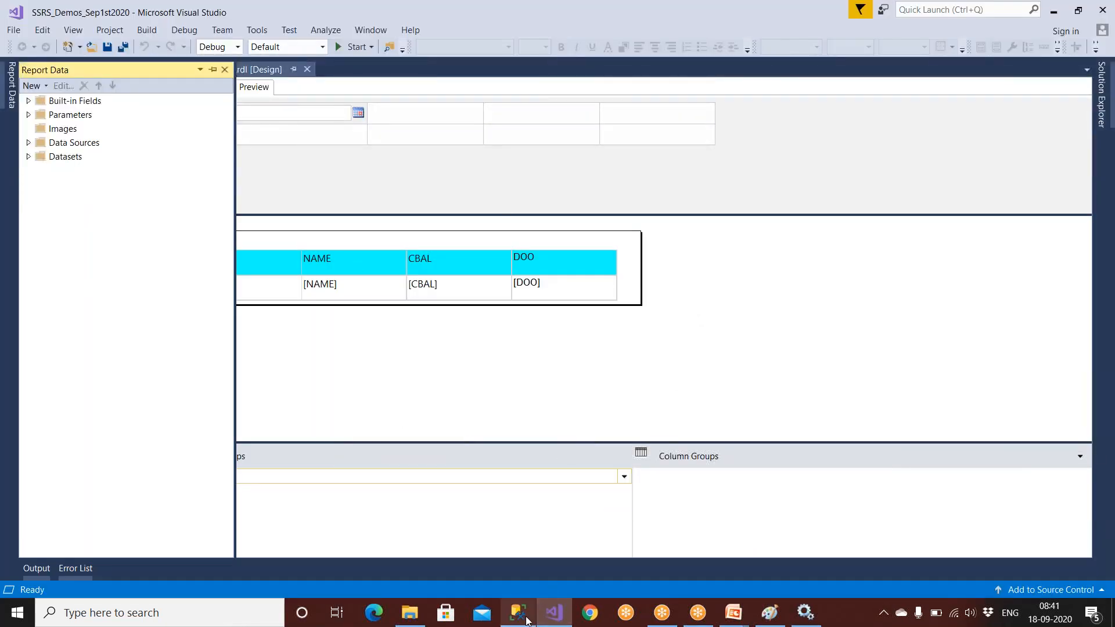
pyautogui.click(527, 621)
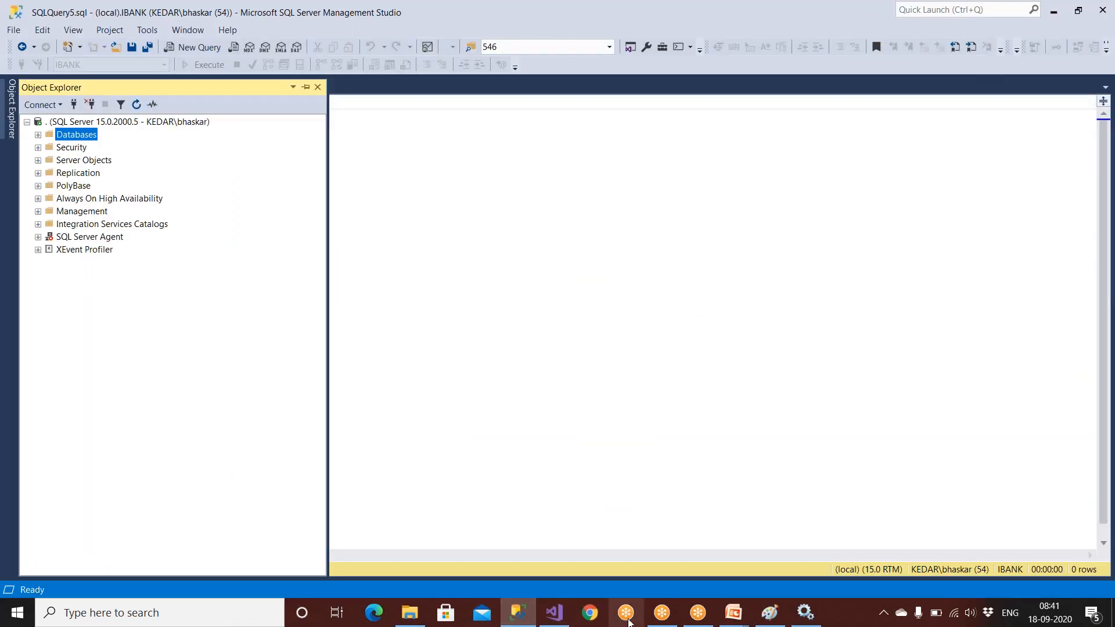
pyautogui.click(805, 615)
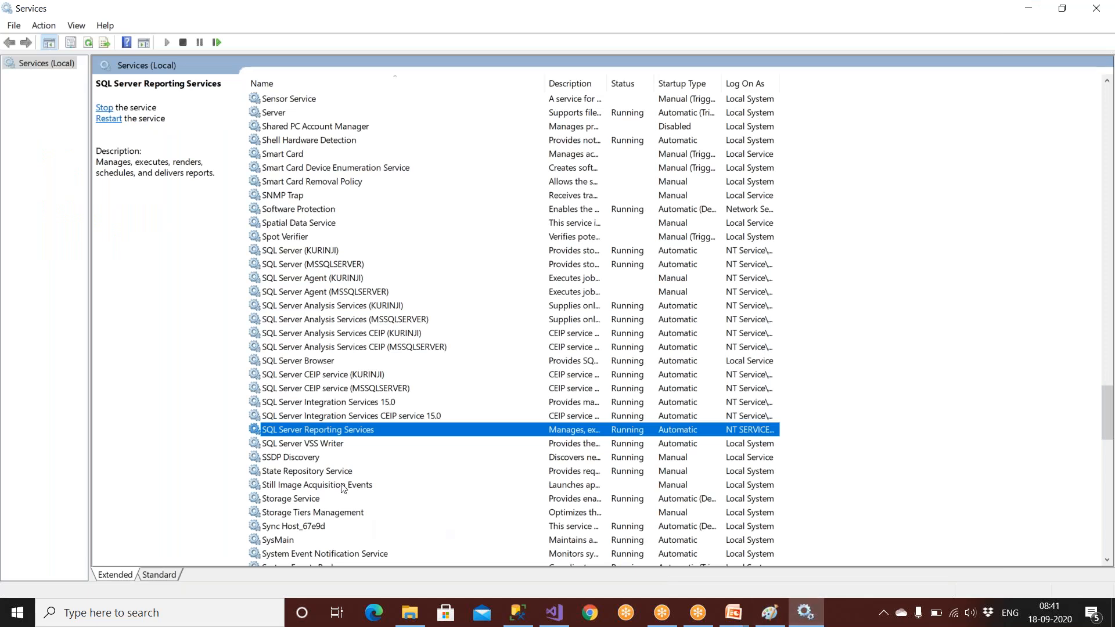
pyautogui.click(833, 22)
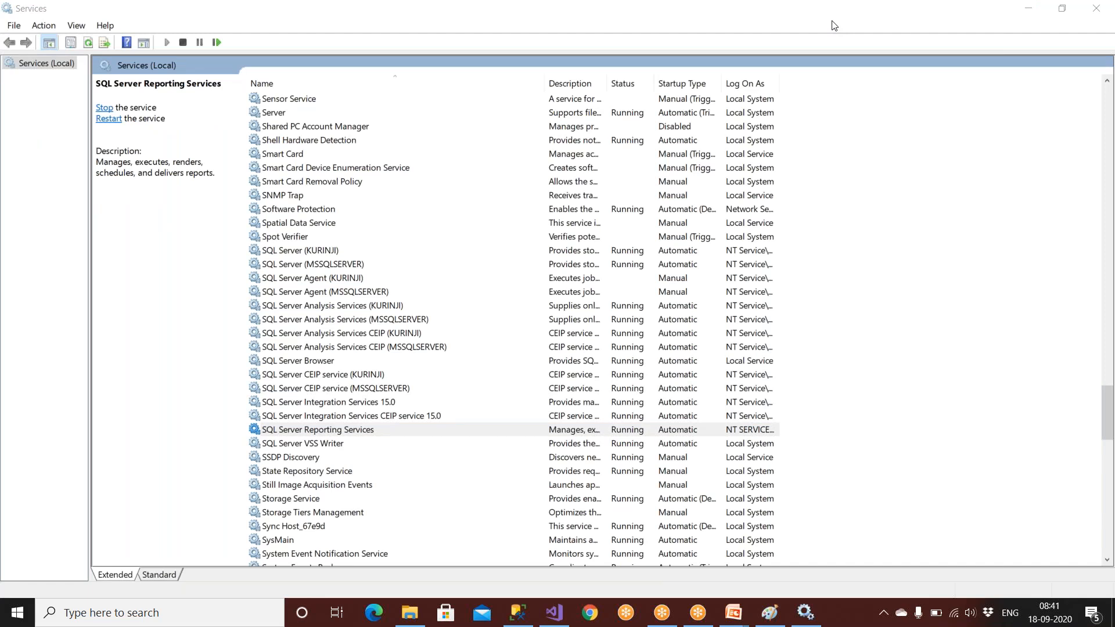
pyautogui.click(357, 436)
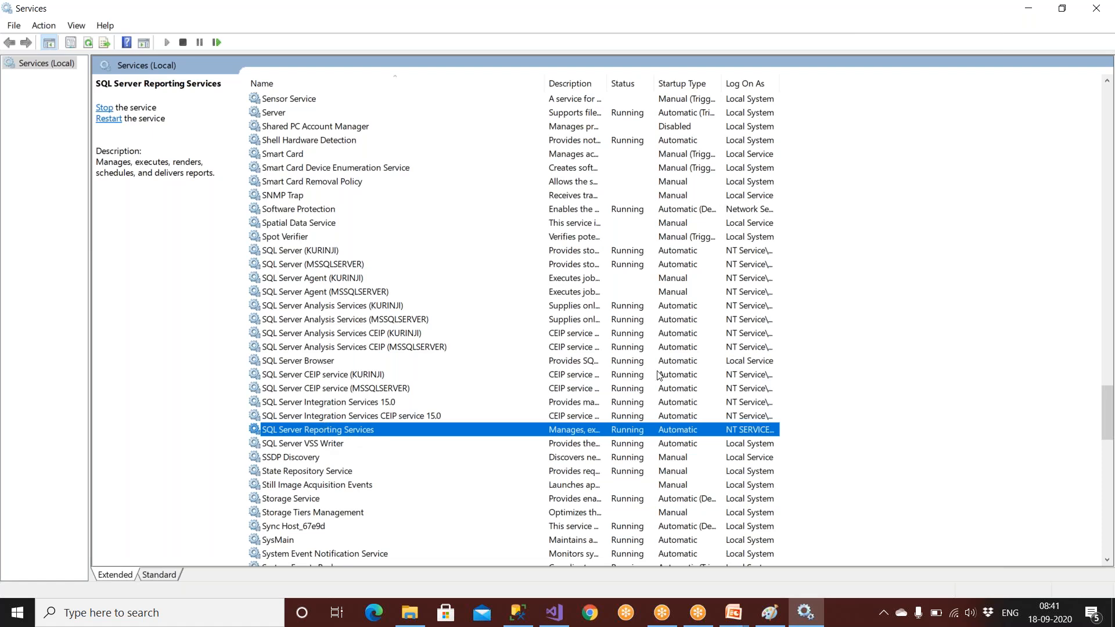
# Step: Cancel the Reporting Services and SQL Server (MSSQLSERVER) properties unchanged, then close Services
pyautogui.doubleClick(532, 434)
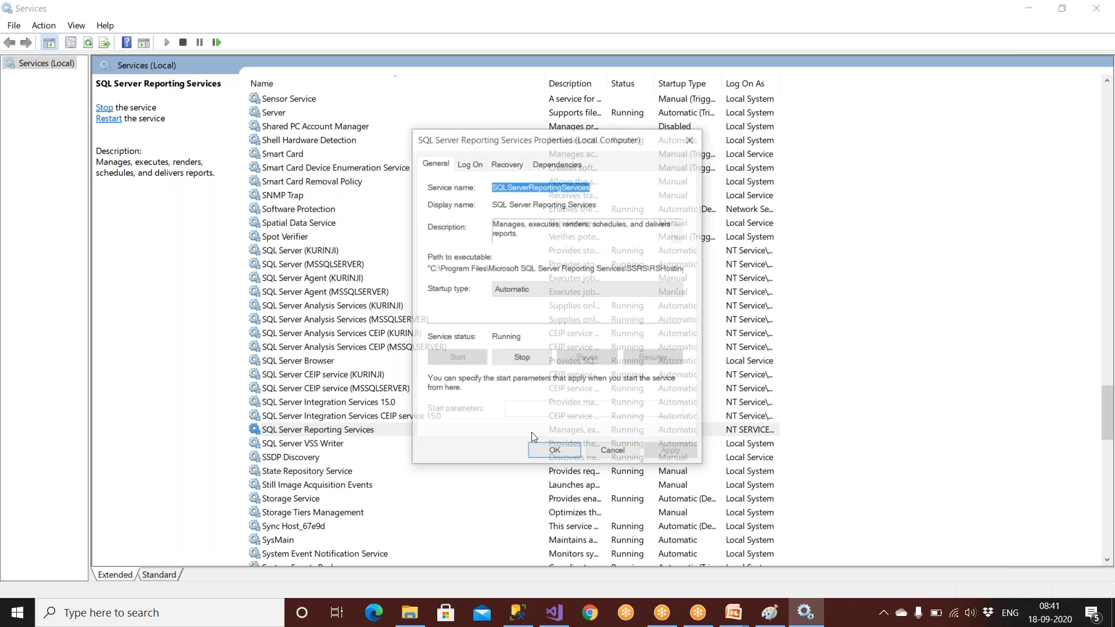
pyautogui.click(627, 458)
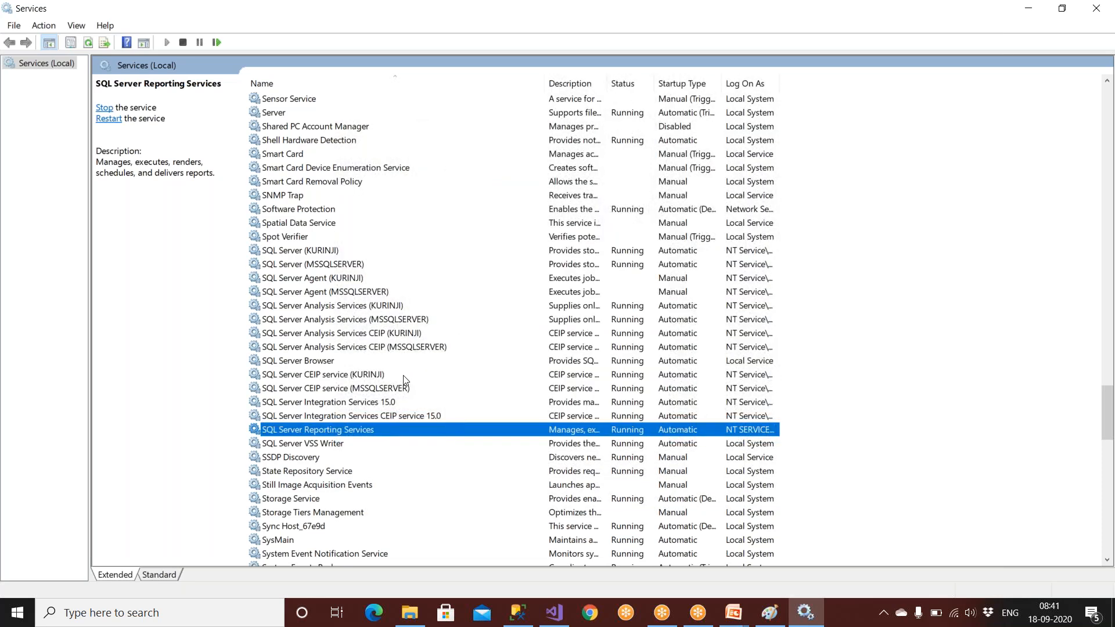
pyautogui.doubleClick(305, 265)
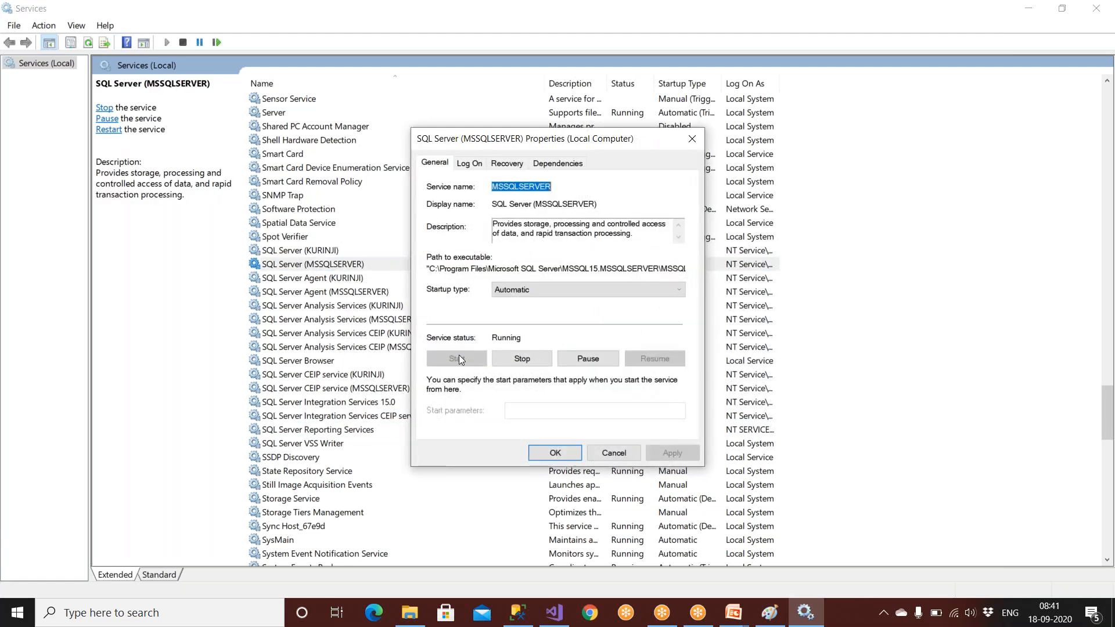
pyautogui.click(610, 457)
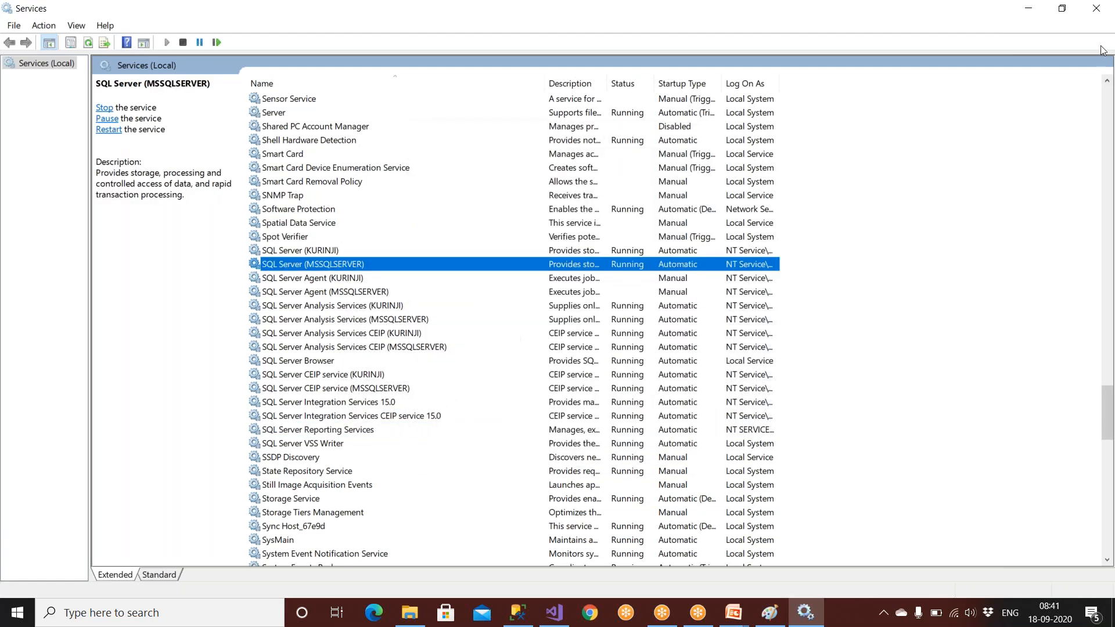
pyautogui.click(1101, 12)
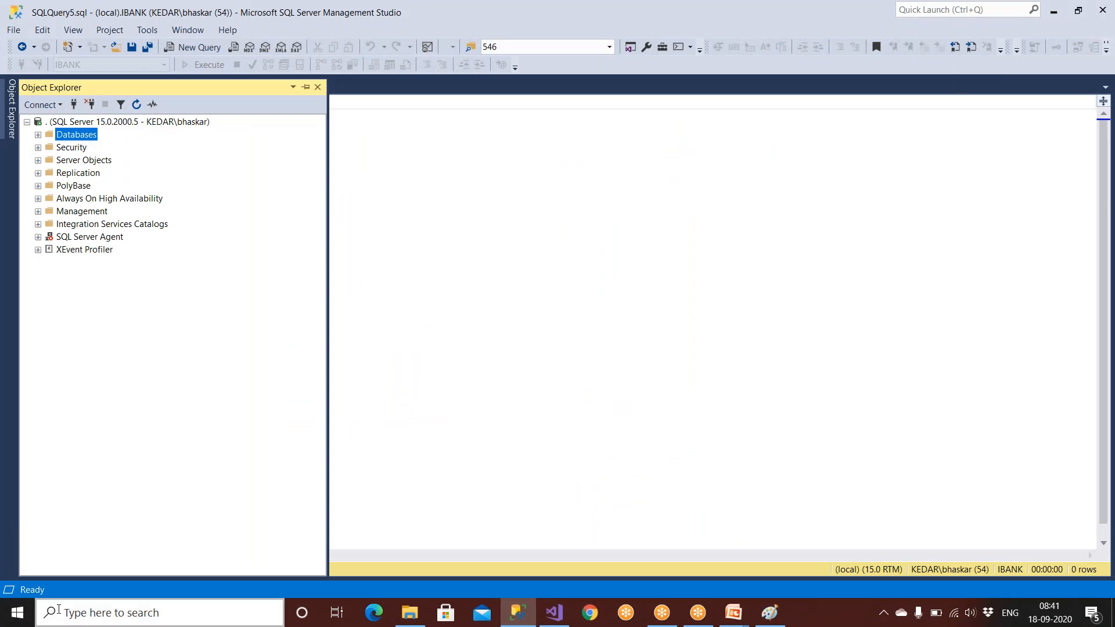
# Step: Reopen Services from a 'services' search and scroll through the service list
pyautogui.click(75, 617)
pyautogui.write('se')
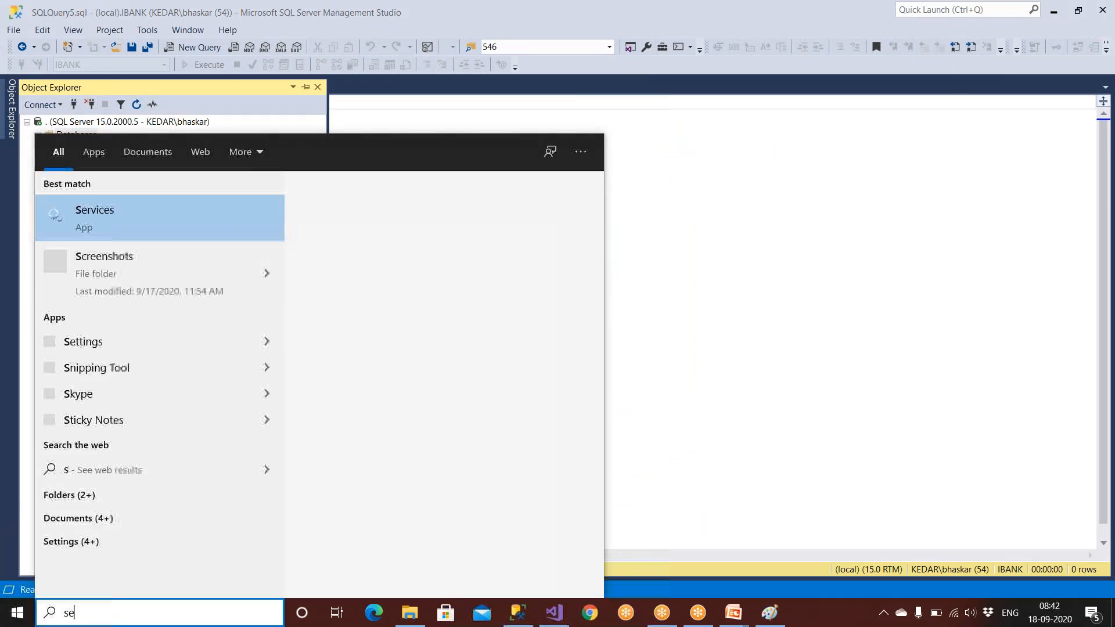
pyautogui.write('rvices')
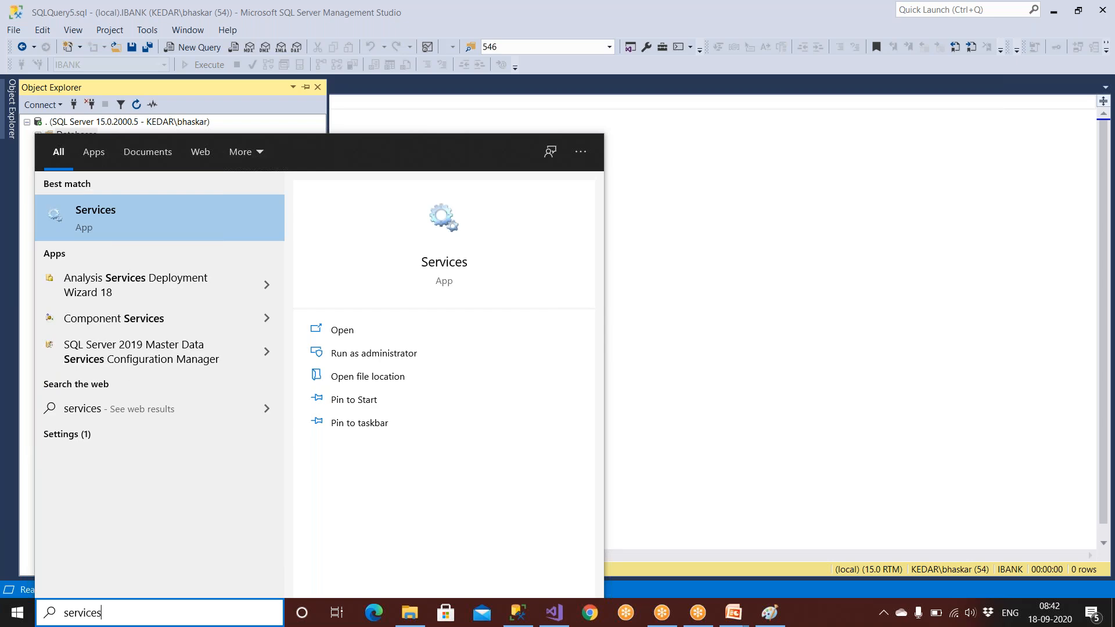
pyautogui.click(85, 219)
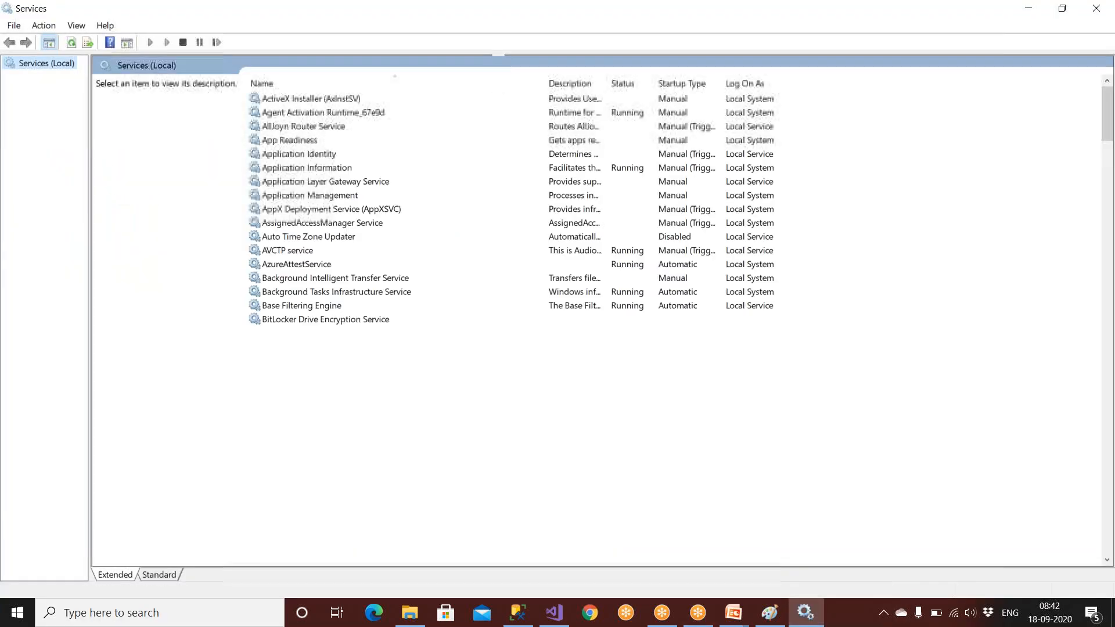
pyautogui.click(292, 298)
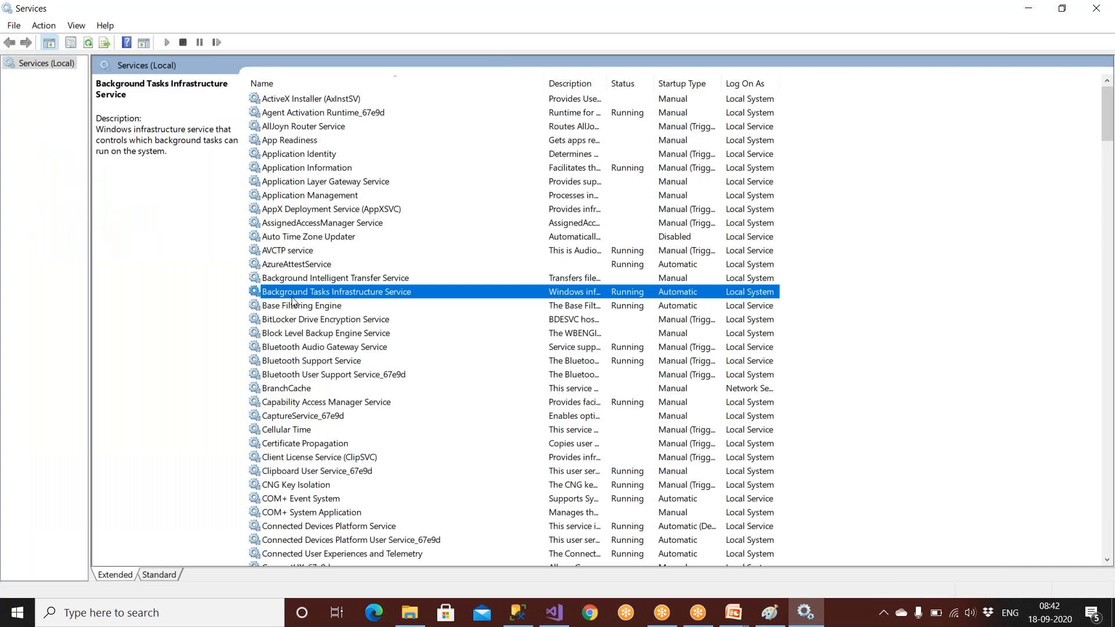
pyautogui.scroll(-1, 292, 297)
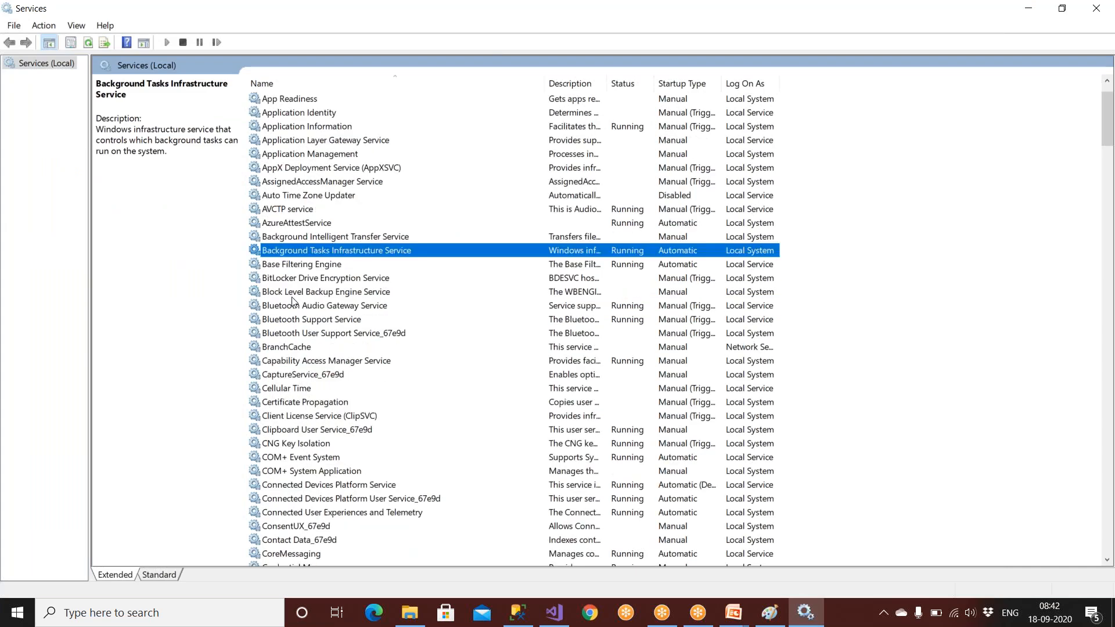
pyautogui.scroll(-10, 292, 301)
pyautogui.scroll(-20, 291, 300)
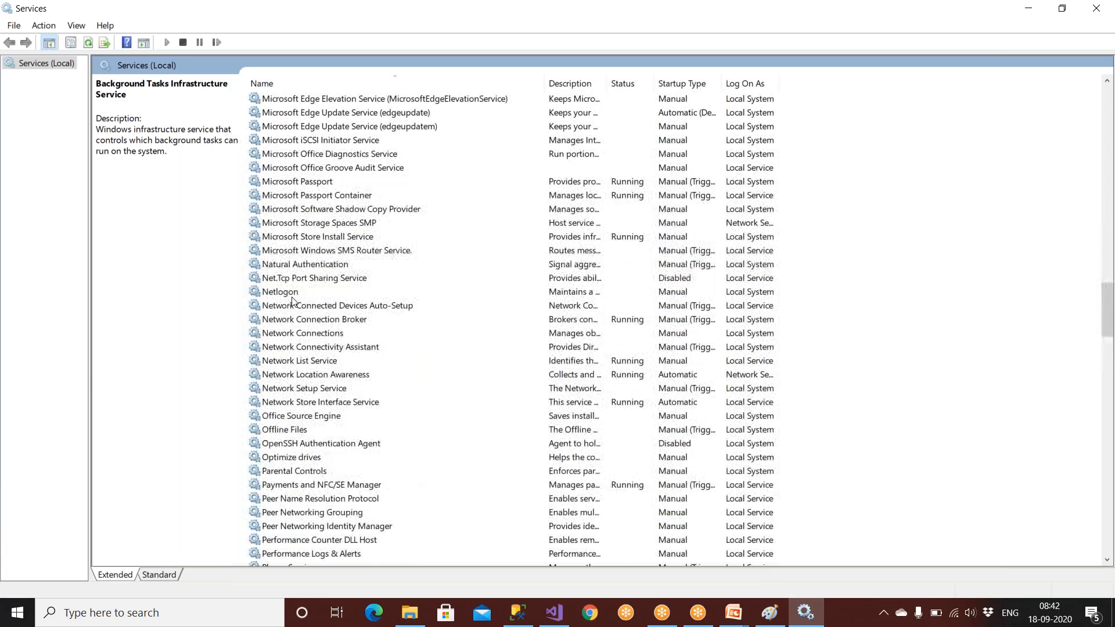
# Step: Review SQL Server (MSSQLSERVER) properties without changes, then close Services
pyautogui.click(305, 265)
pyautogui.scroll(-13, 305, 266)
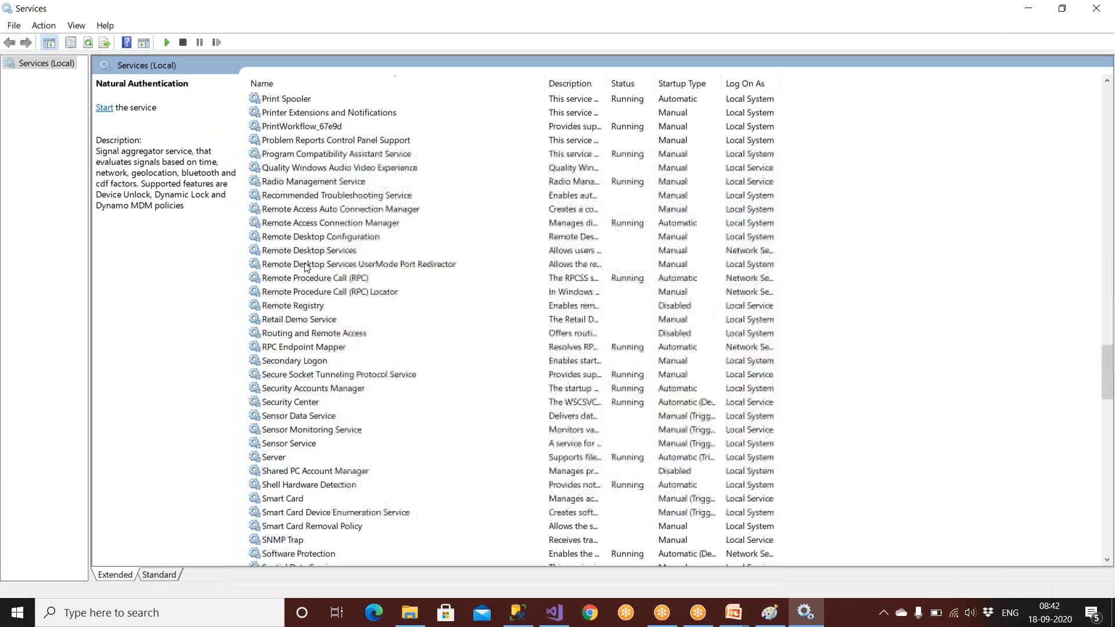
pyautogui.scroll(-6, 315, 389)
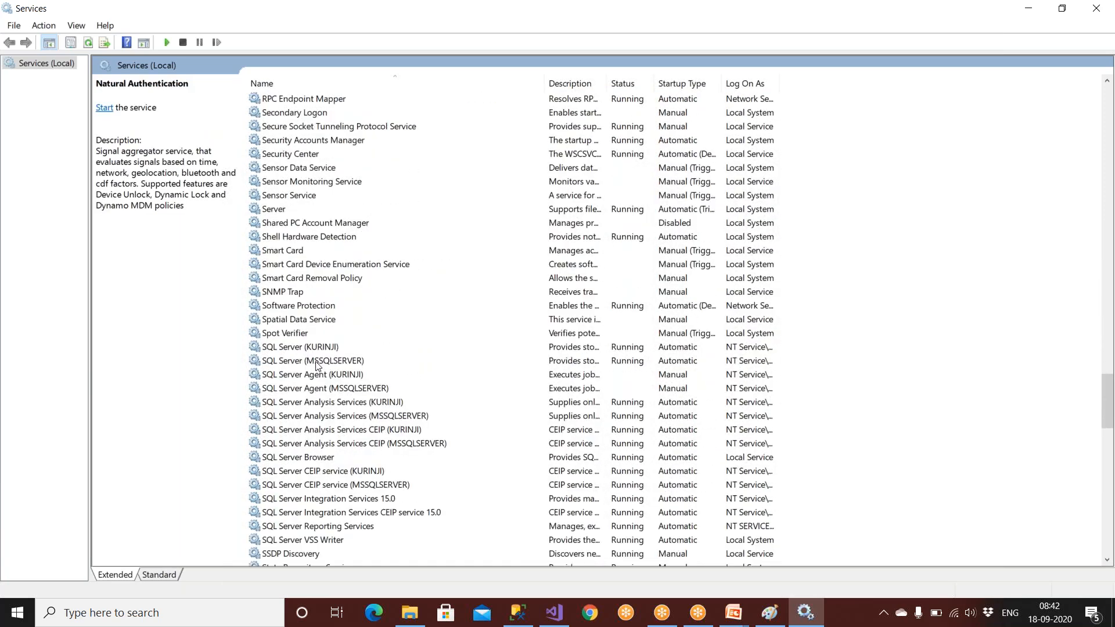
pyautogui.doubleClick(318, 361)
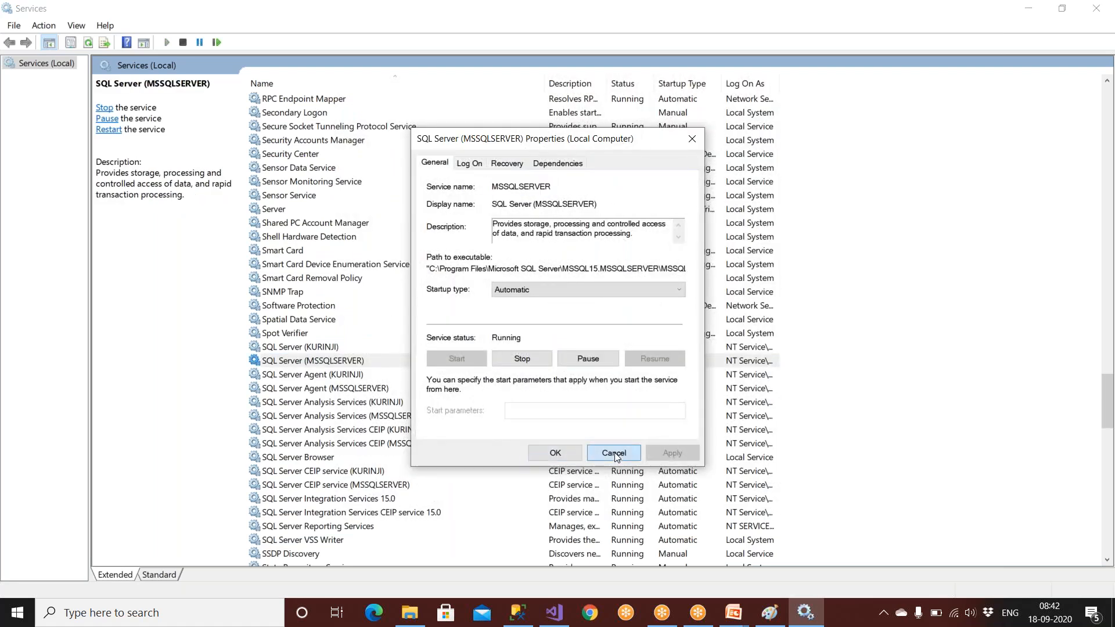
pyautogui.click(614, 453)
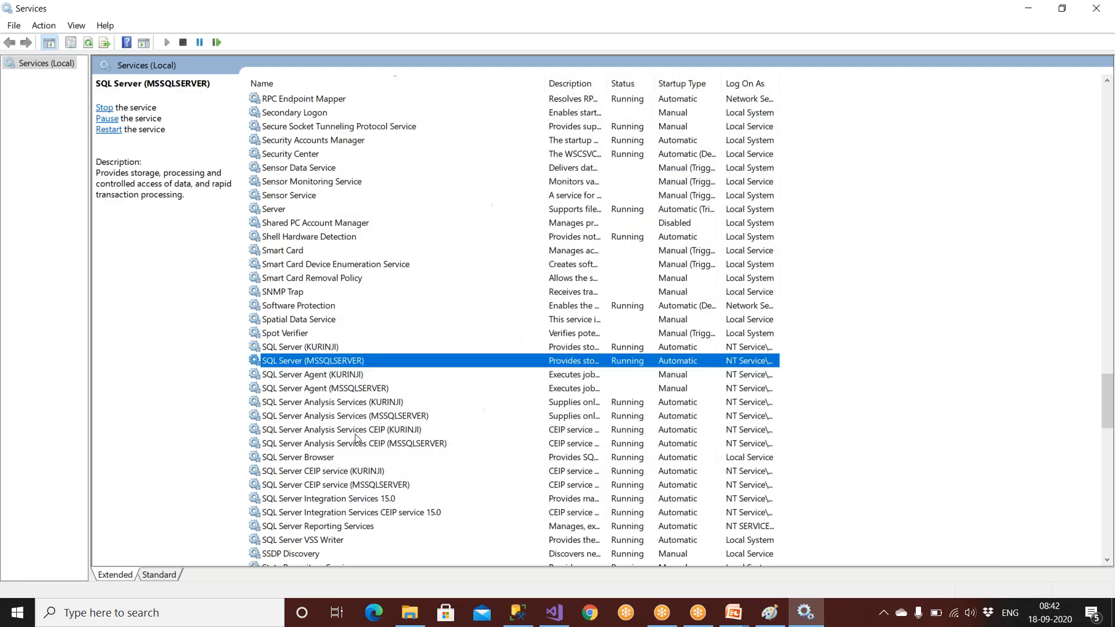
pyautogui.click(1101, 13)
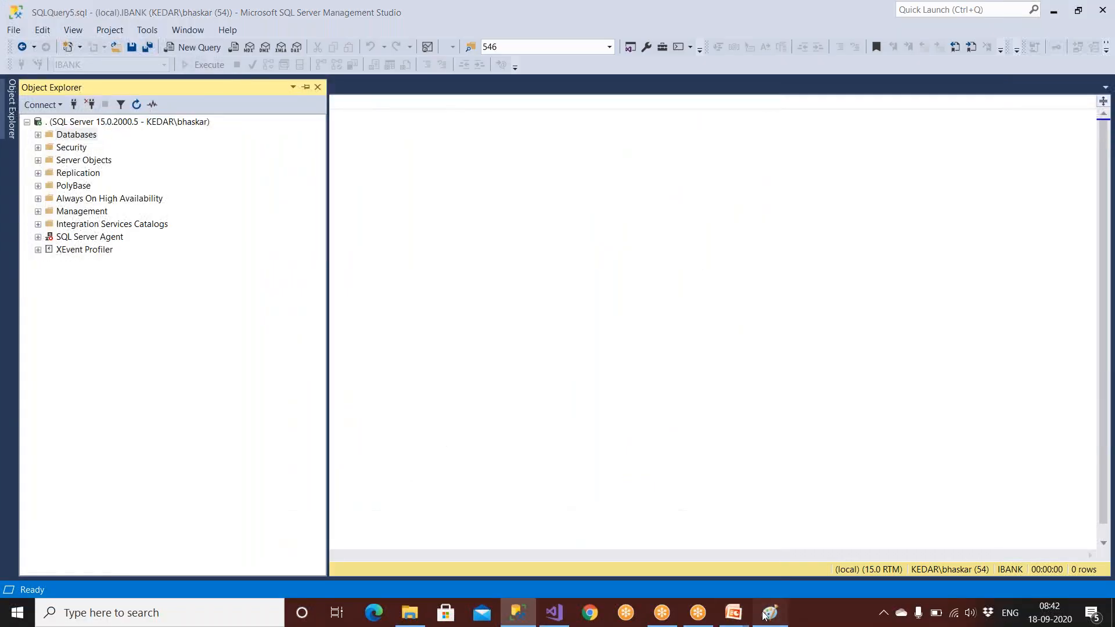
# Step: Underline SSRS and SQL Server in black in Paint, mark the Reports box, and show the title slide
pyautogui.click(768, 612)
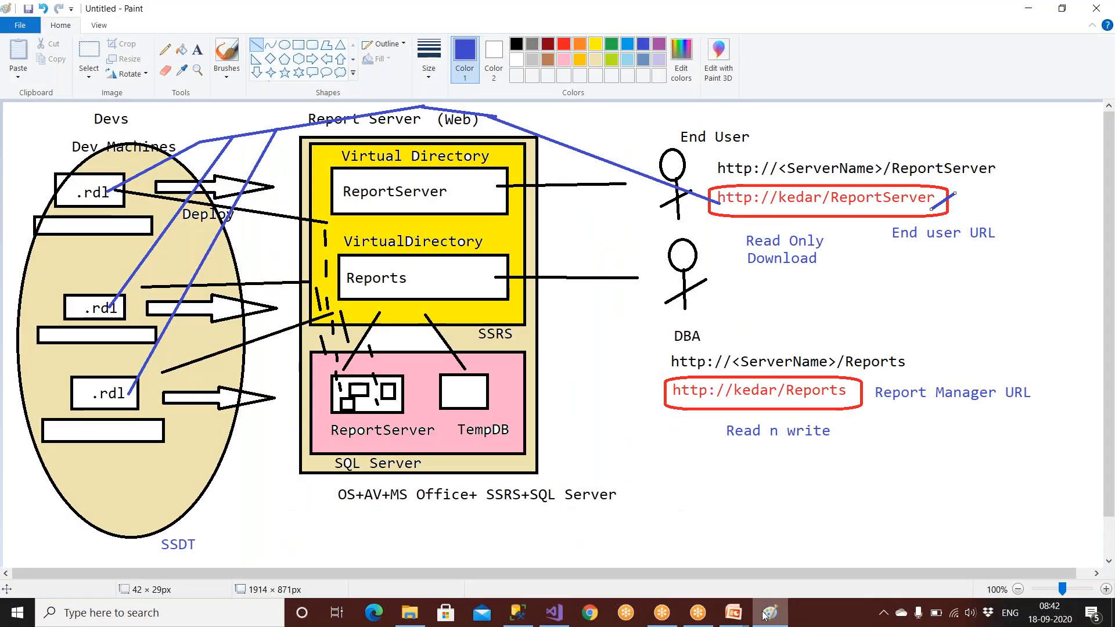
pyautogui.click(516, 45)
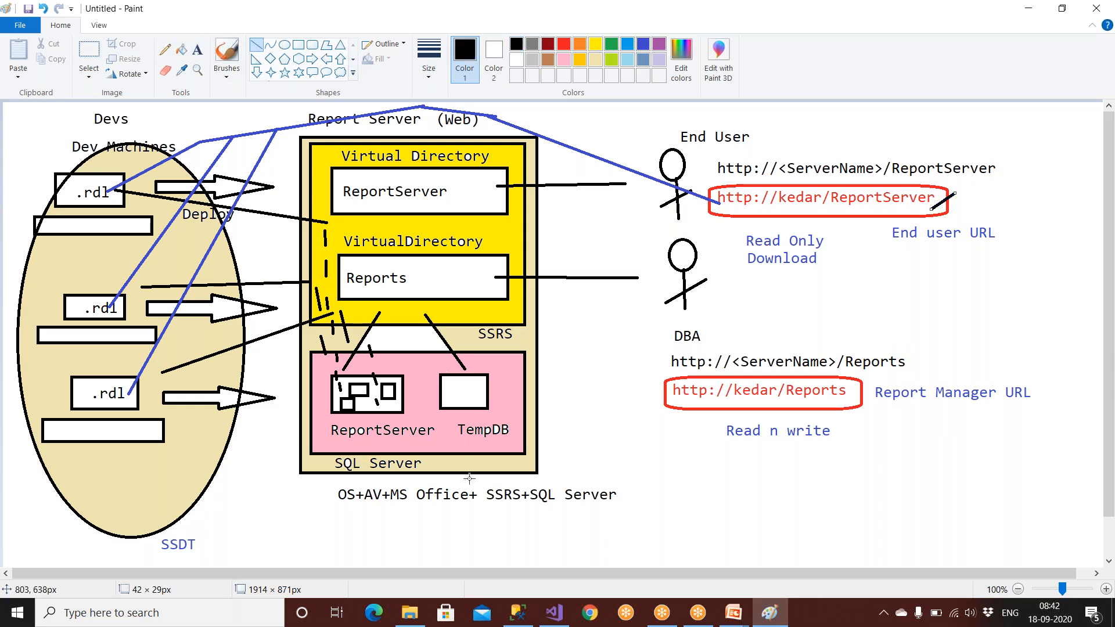
pyautogui.moveTo(487, 505); pyautogui.dragTo(608, 507)
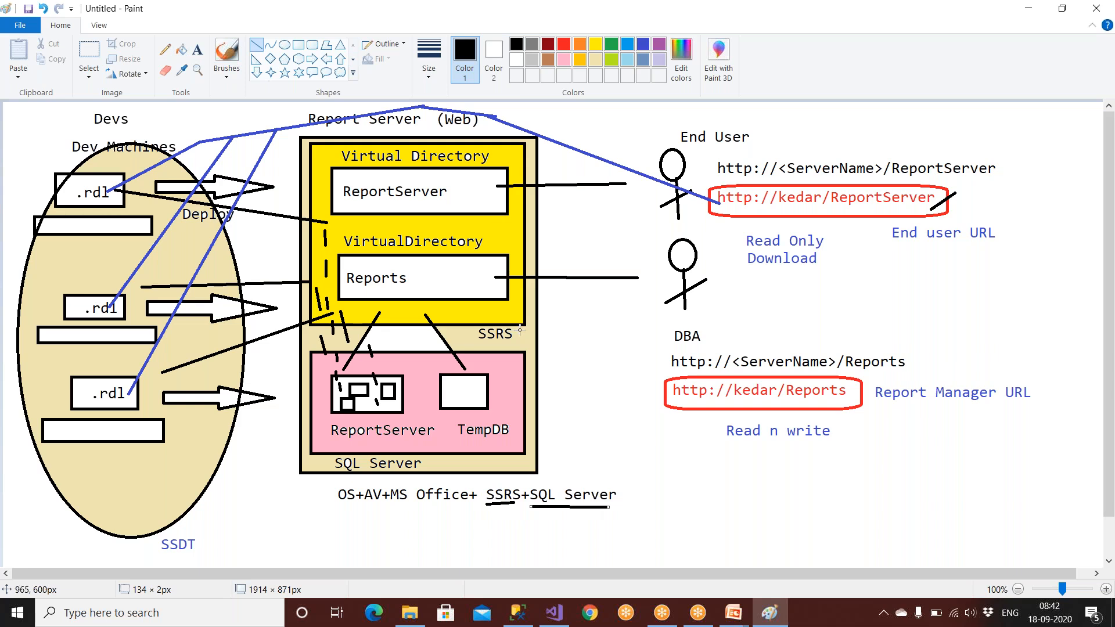
pyautogui.moveTo(482, 267); pyautogui.dragTo(525, 244)
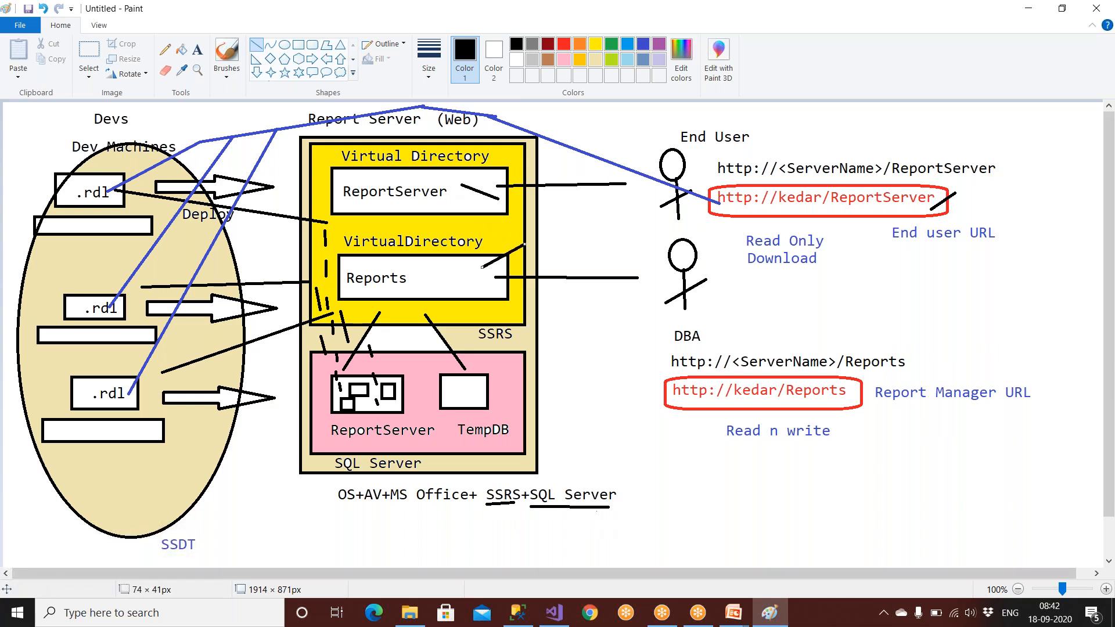
pyautogui.click(733, 613)
pyautogui.click(760, 584)
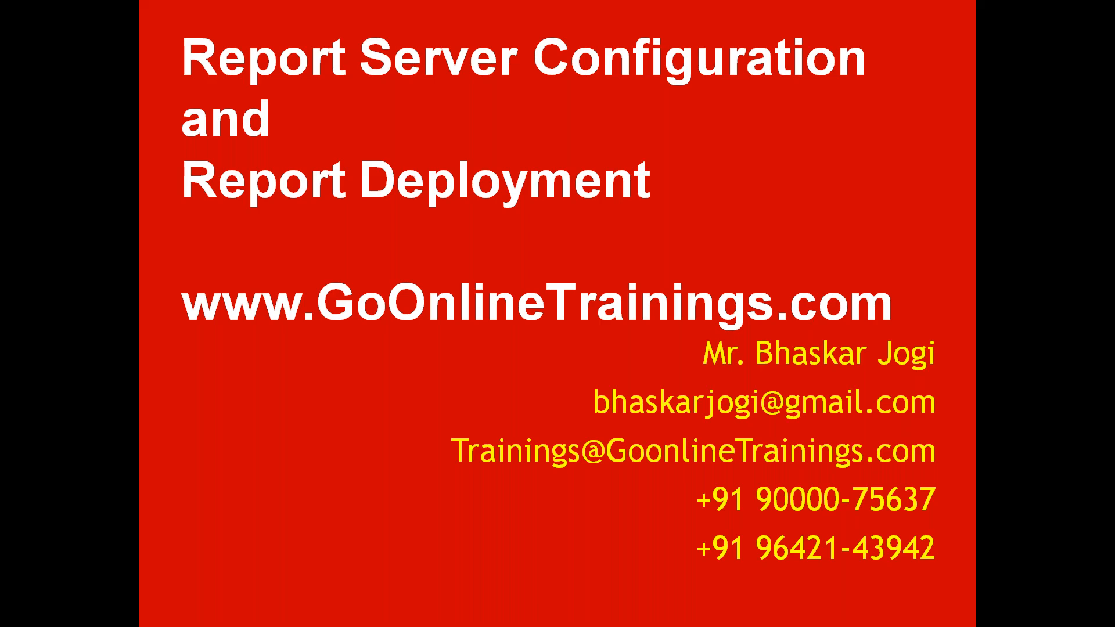
# Step: Search Start for 'report' and launch Report Server Configuration Manager
pyautogui.press('super')
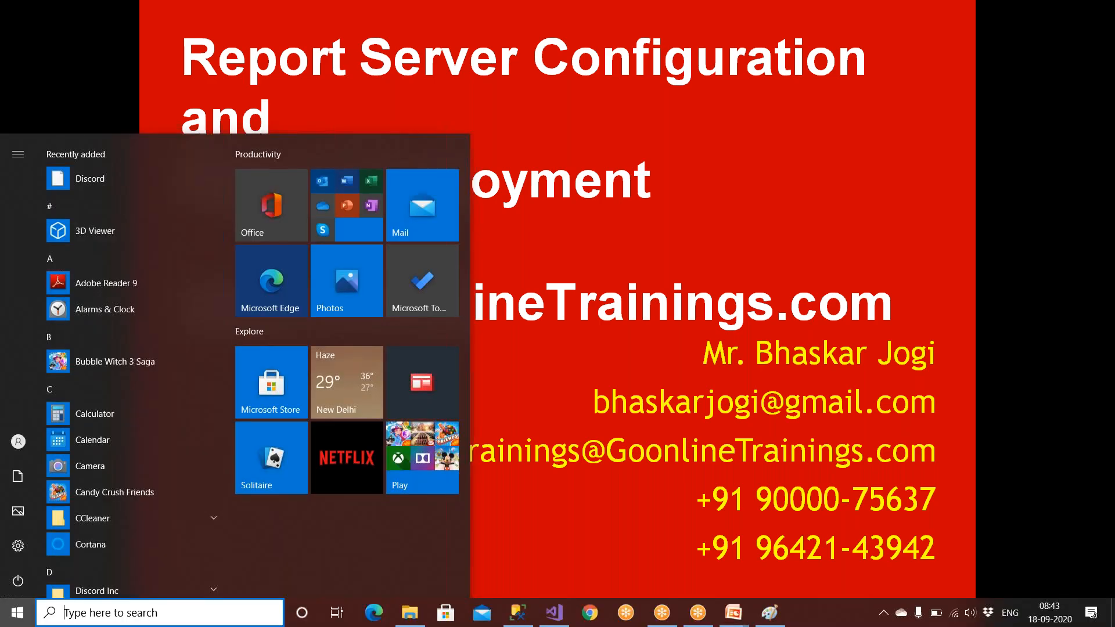
pyautogui.write('repo')
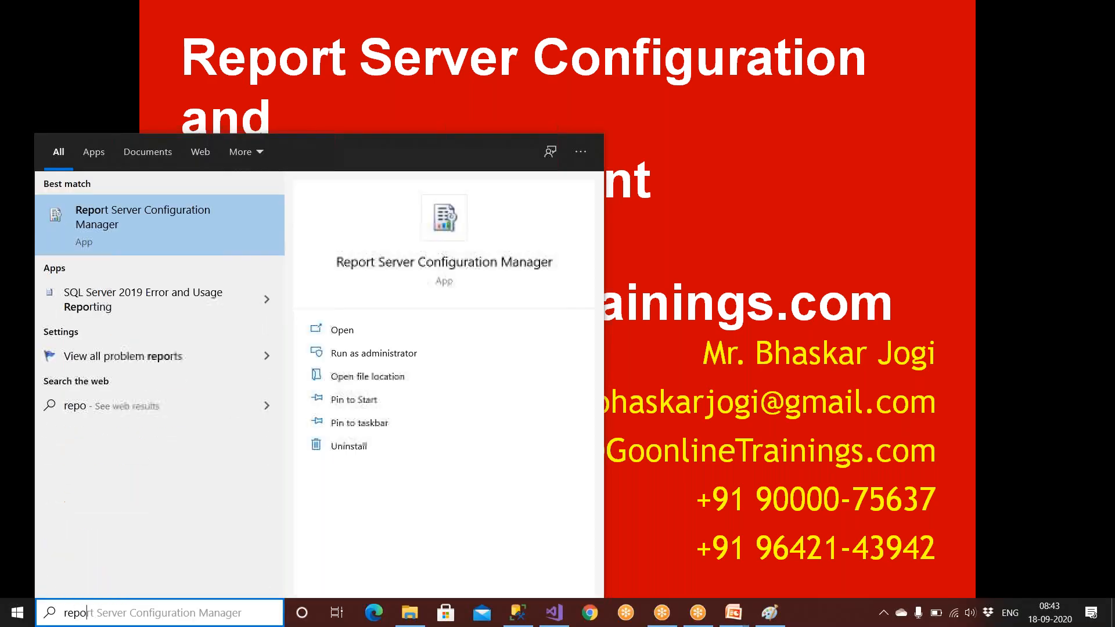
pyautogui.write('rt')
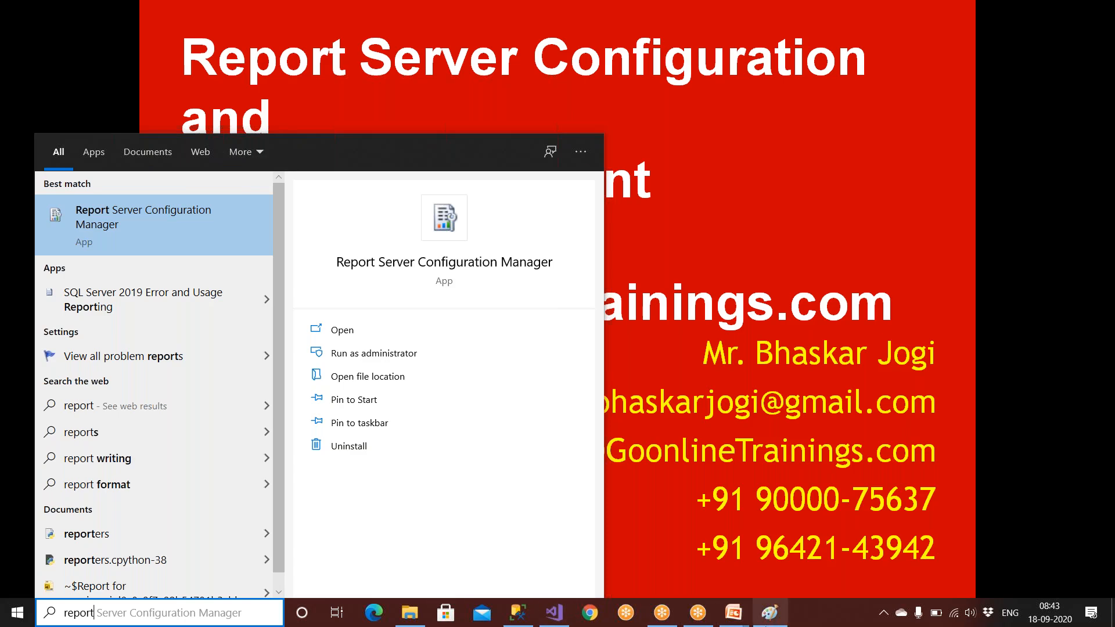
pyautogui.click(770, 612)
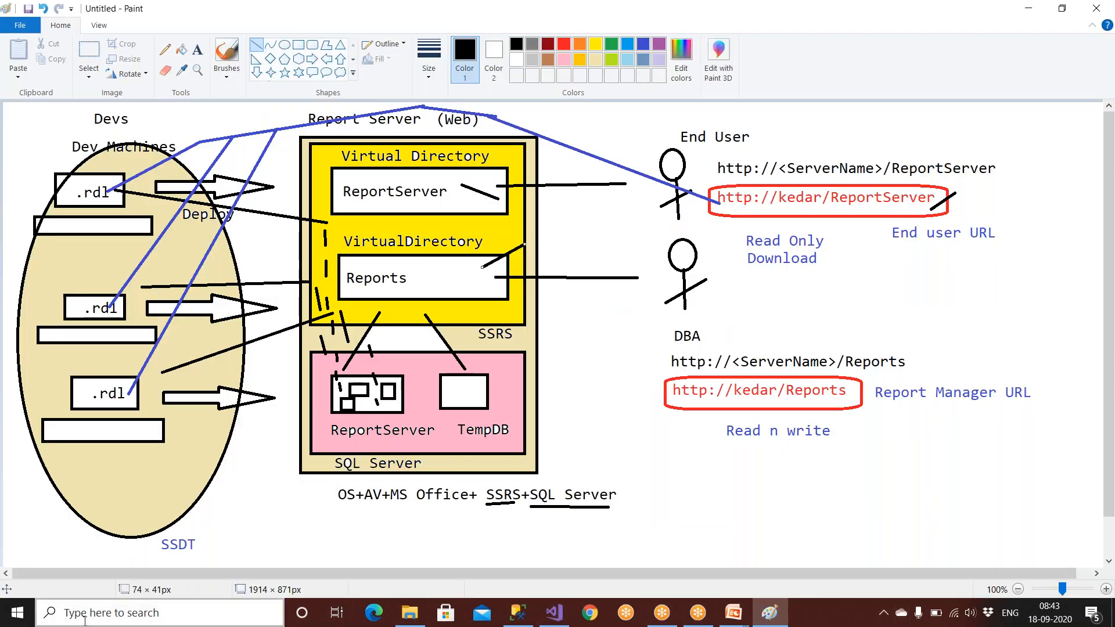
pyautogui.click(85, 619)
pyautogui.write('report')
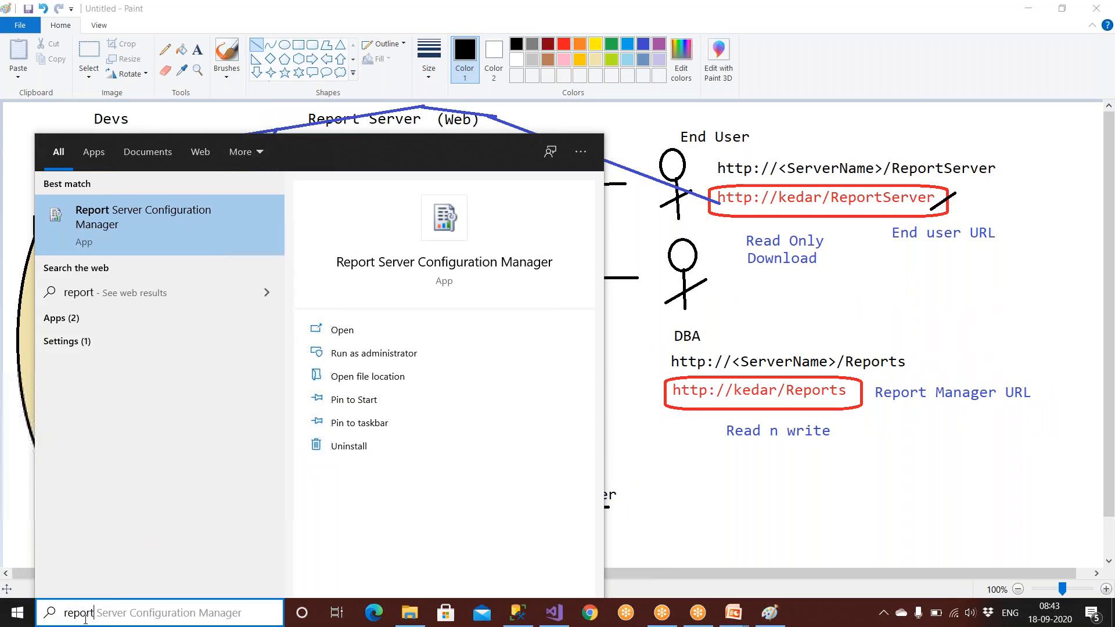
pyautogui.click(172, 222)
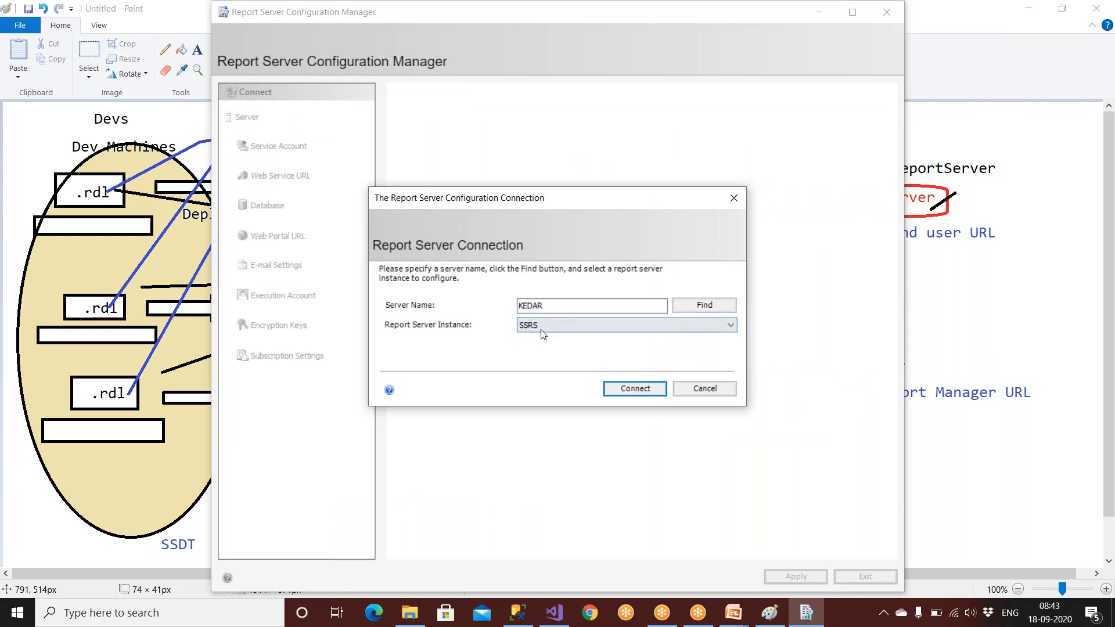
# Step: Connect to the SSRS instance, choose Network Service as the account, then exit without applying
pyautogui.click(634, 393)
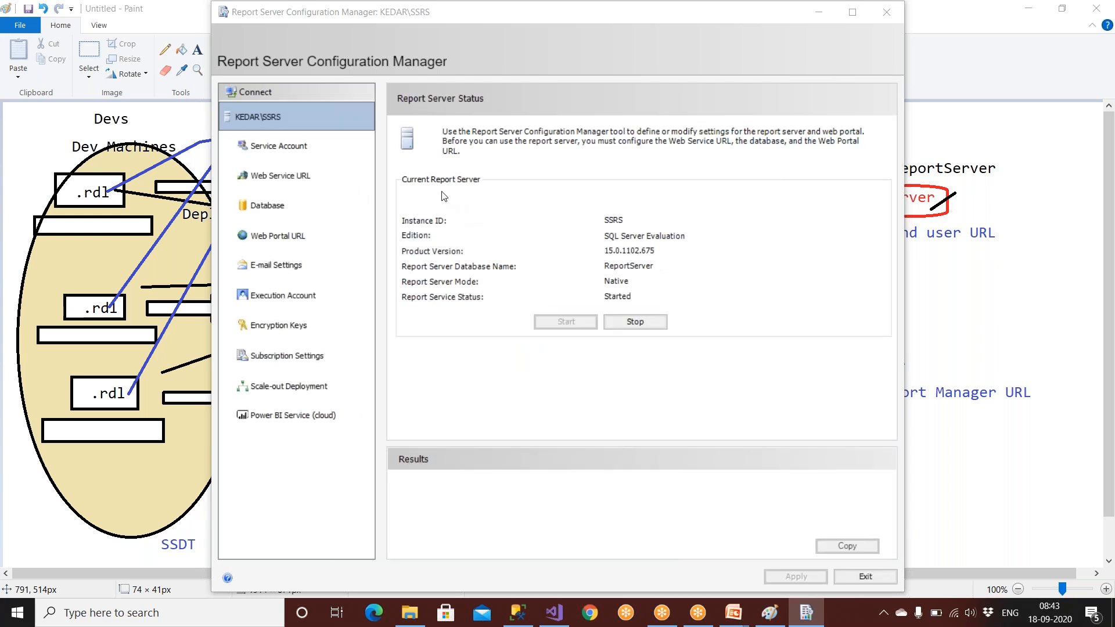
pyautogui.click(263, 152)
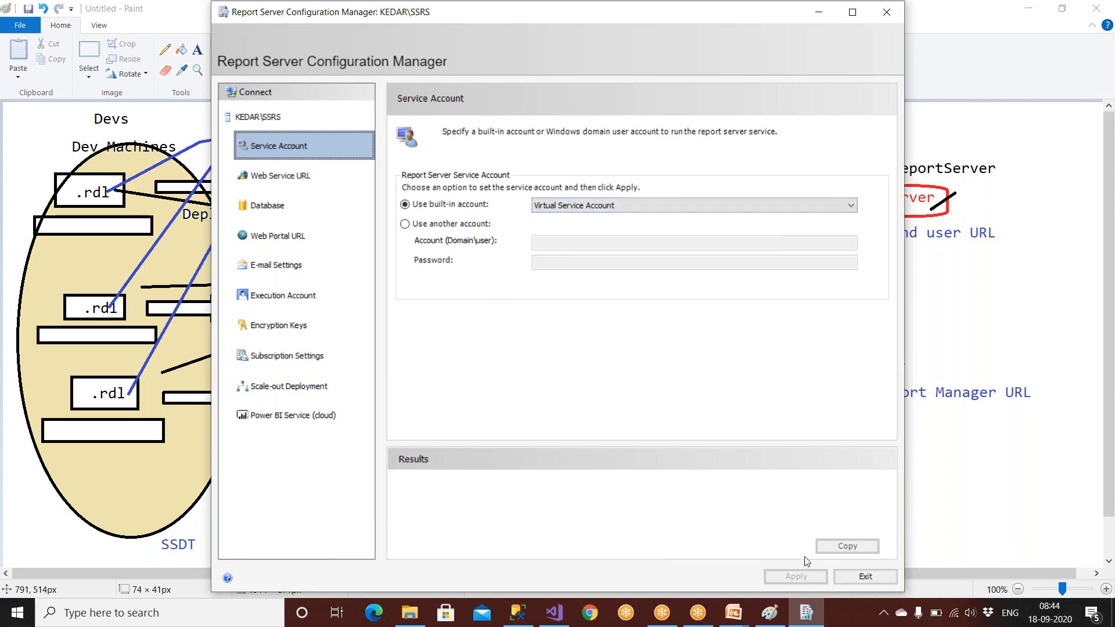
pyautogui.click(662, 209)
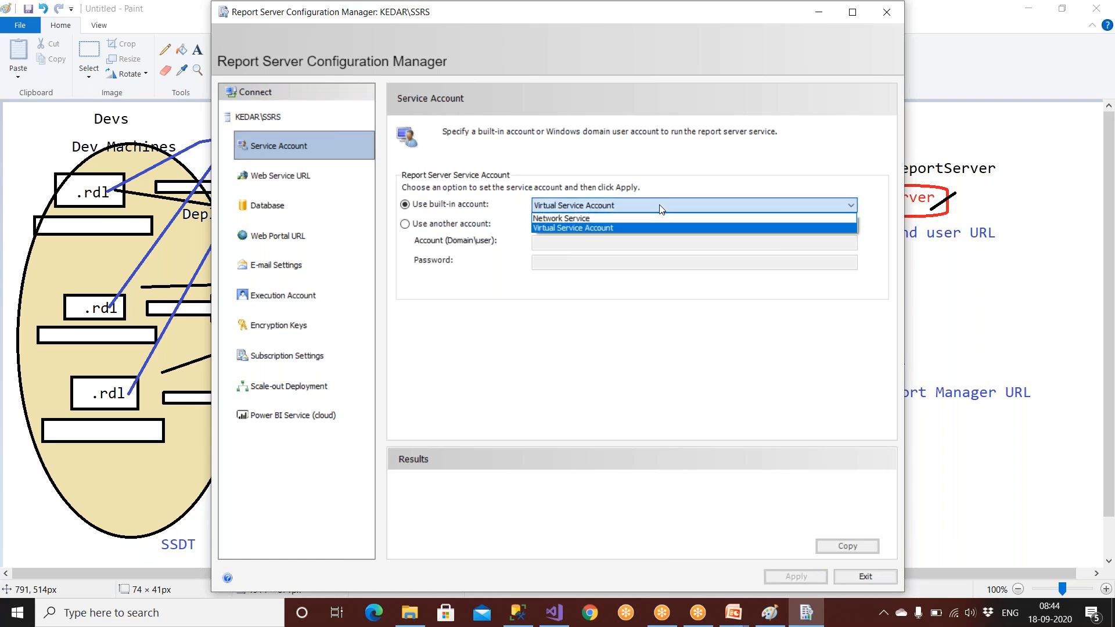
pyautogui.click(627, 219)
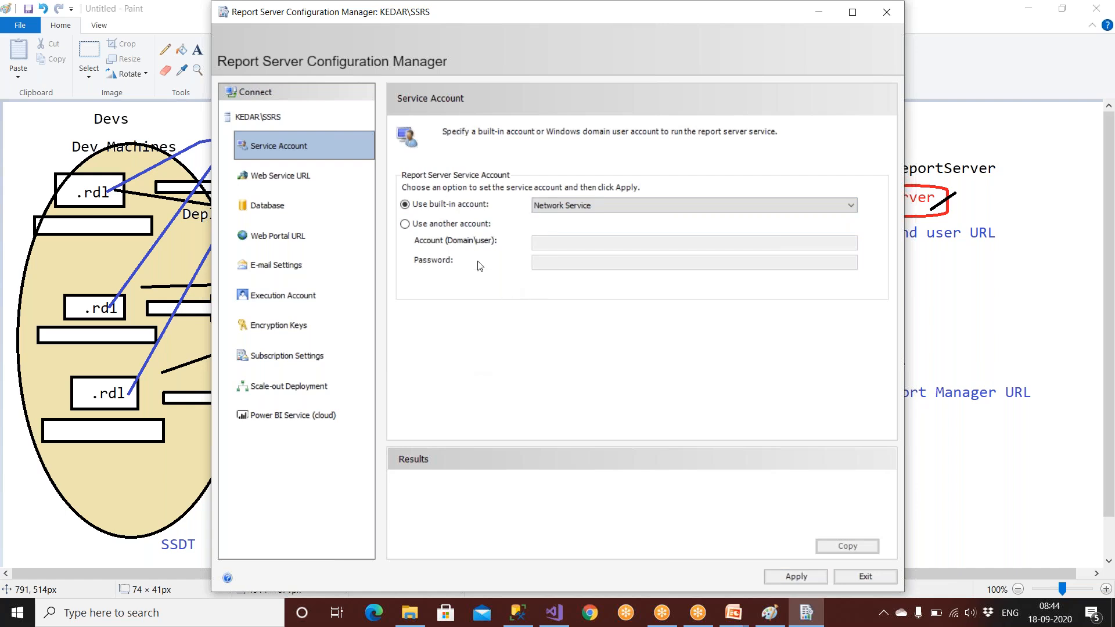
pyautogui.click(866, 582)
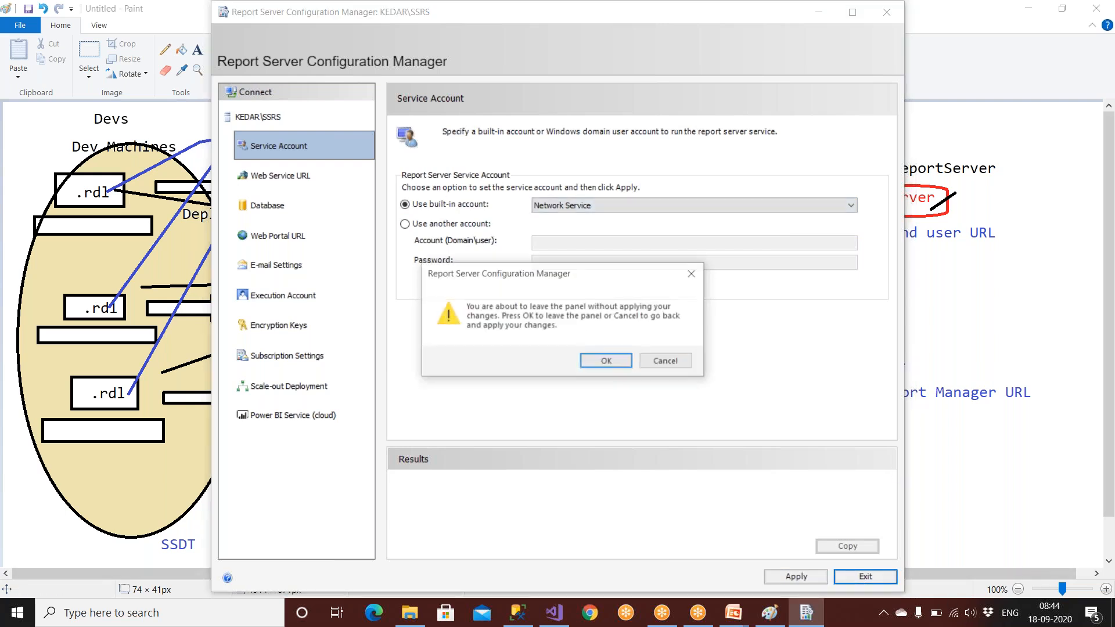
pyautogui.click(607, 362)
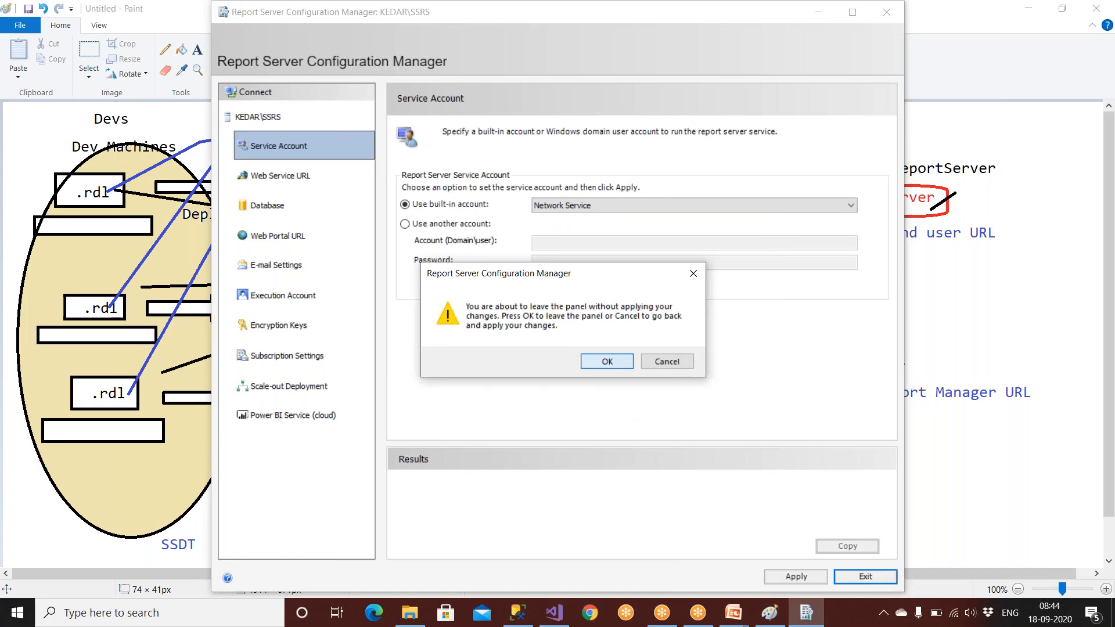
# Step: Relaunch Report Server Configuration Manager from a 'report' search
pyautogui.click(134, 615)
pyautogui.write('report')
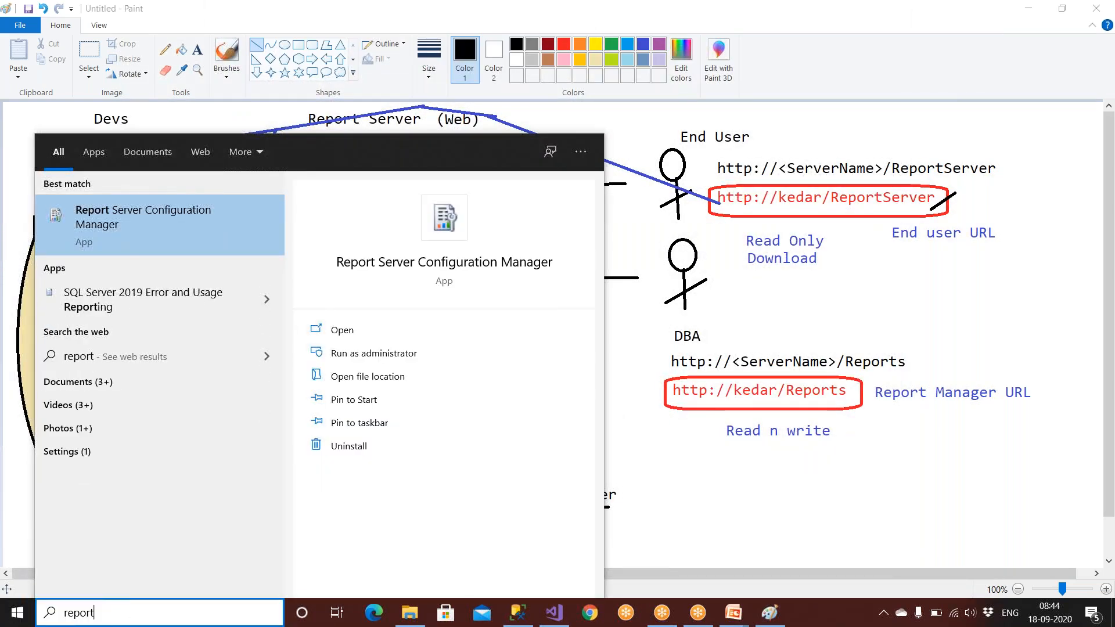
pyautogui.click(178, 232)
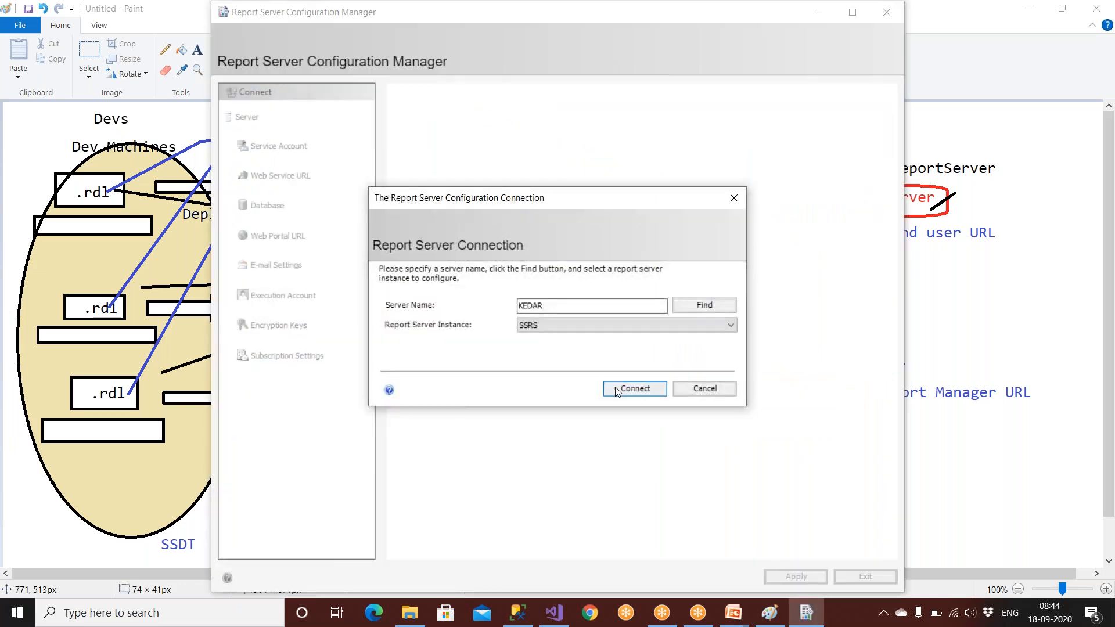
# Step: Connect to KEDAR\SSRS and select the ReportServer virtual directory on the Web Service URL page
pyautogui.click(616, 392)
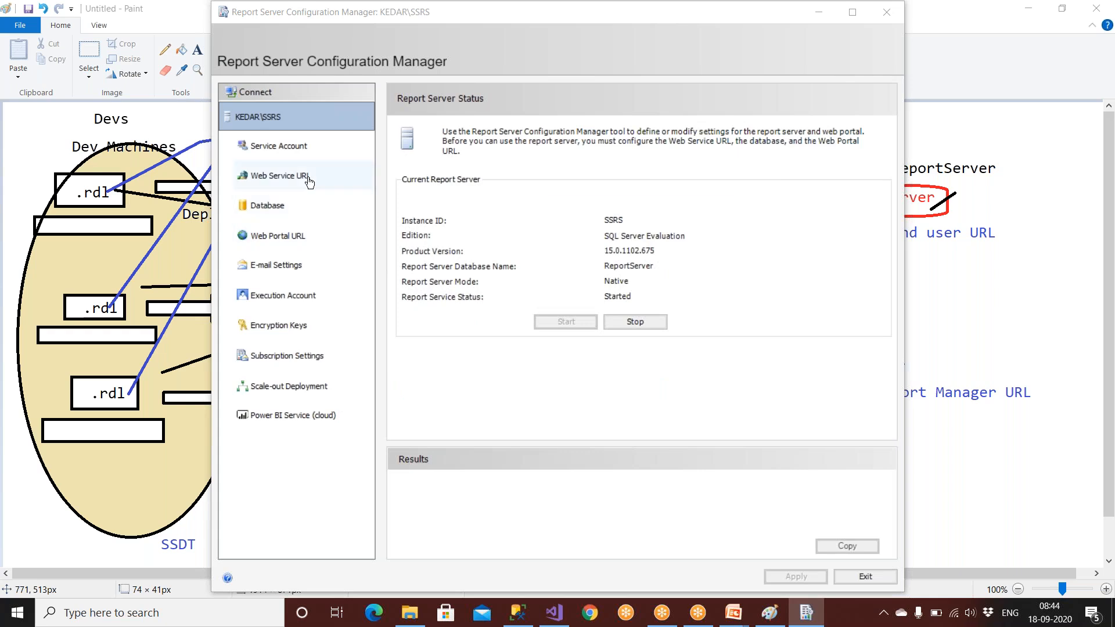
pyautogui.click(296, 149)
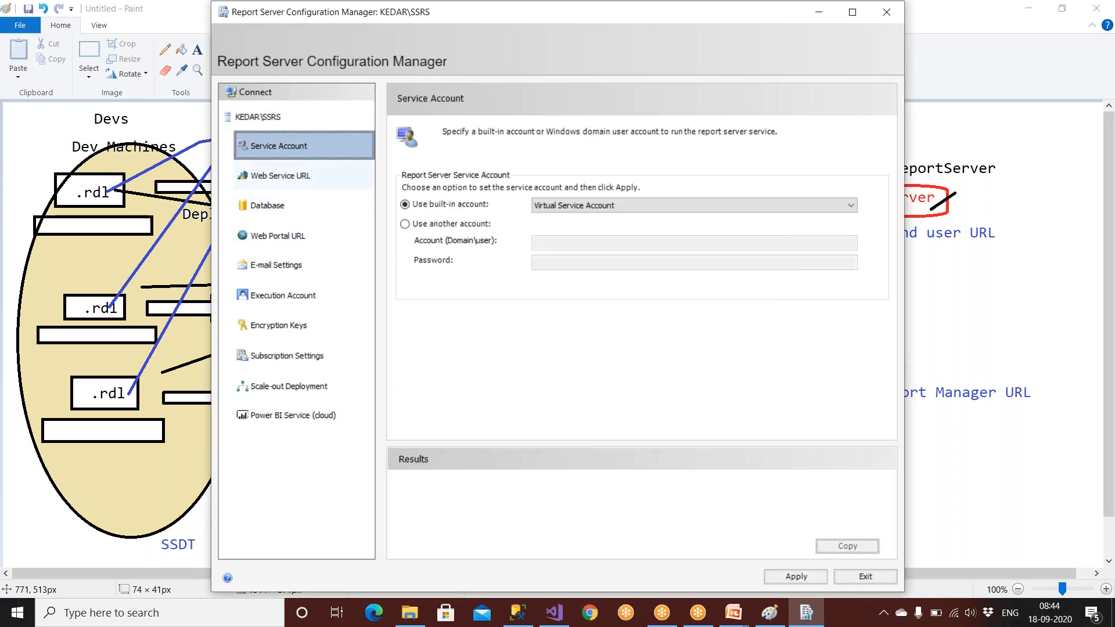
pyautogui.click(348, 177)
pyautogui.moveTo(593, 185); pyautogui.dragTo(533, 184)
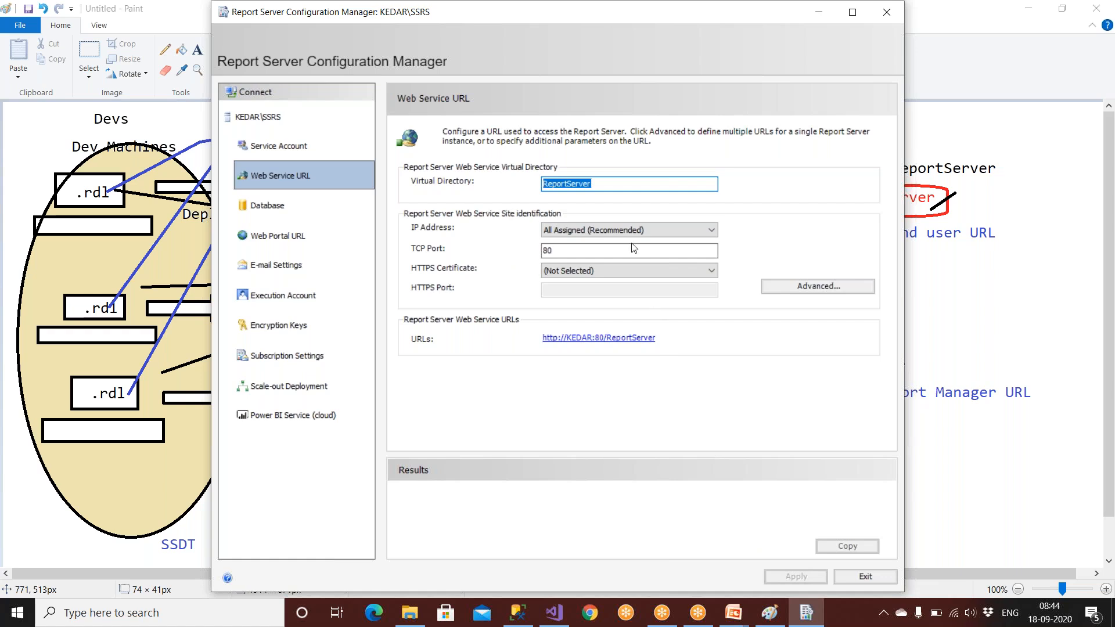
pyautogui.press('BackSpace')
pyautogui.write('Repo')
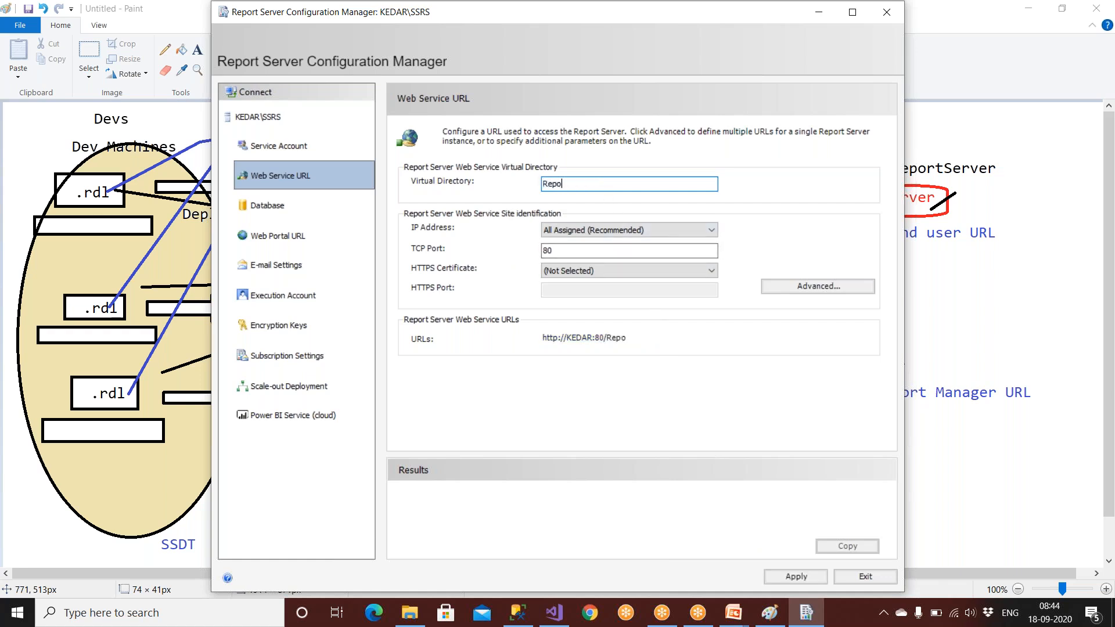
pyautogui.write('rtServer')
pyautogui.click(567, 184)
pyautogui.press('BackSpace')
pyautogui.moveTo(599, 184); pyautogui.dragTo(525, 185)
pyautogui.write('Darpan')
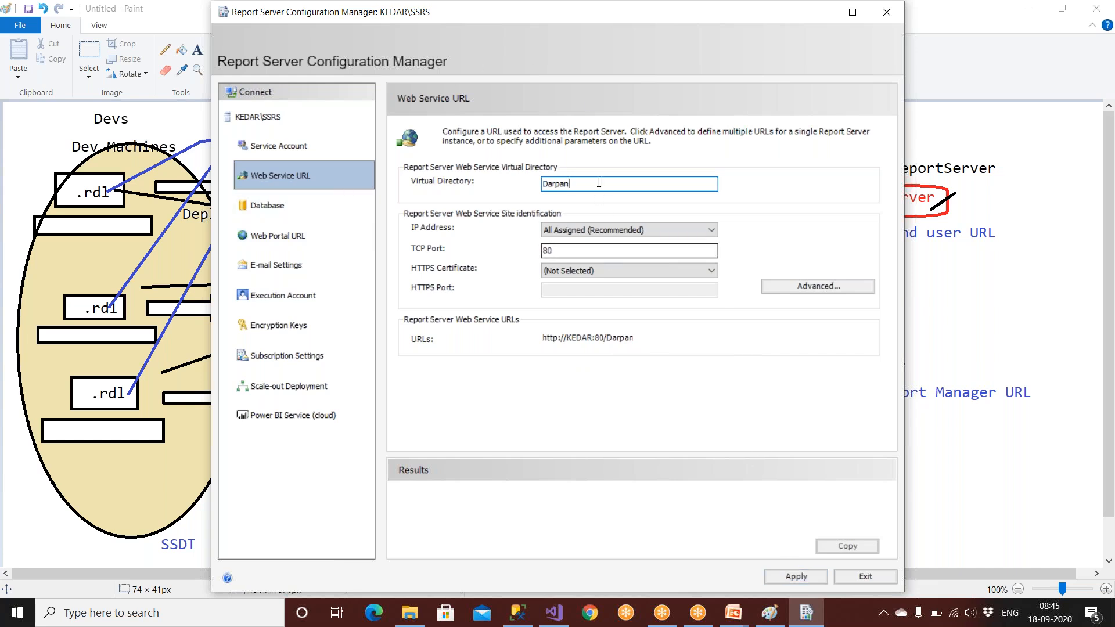
pyautogui.moveTo(660, 184); pyautogui.dragTo(534, 184)
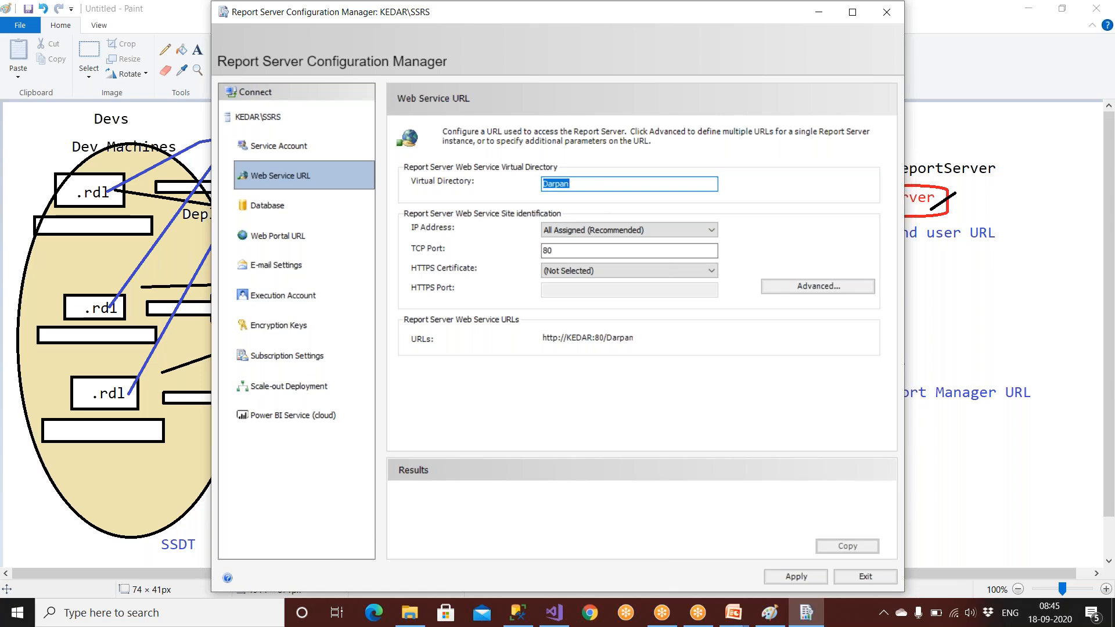
pyautogui.click(796, 576)
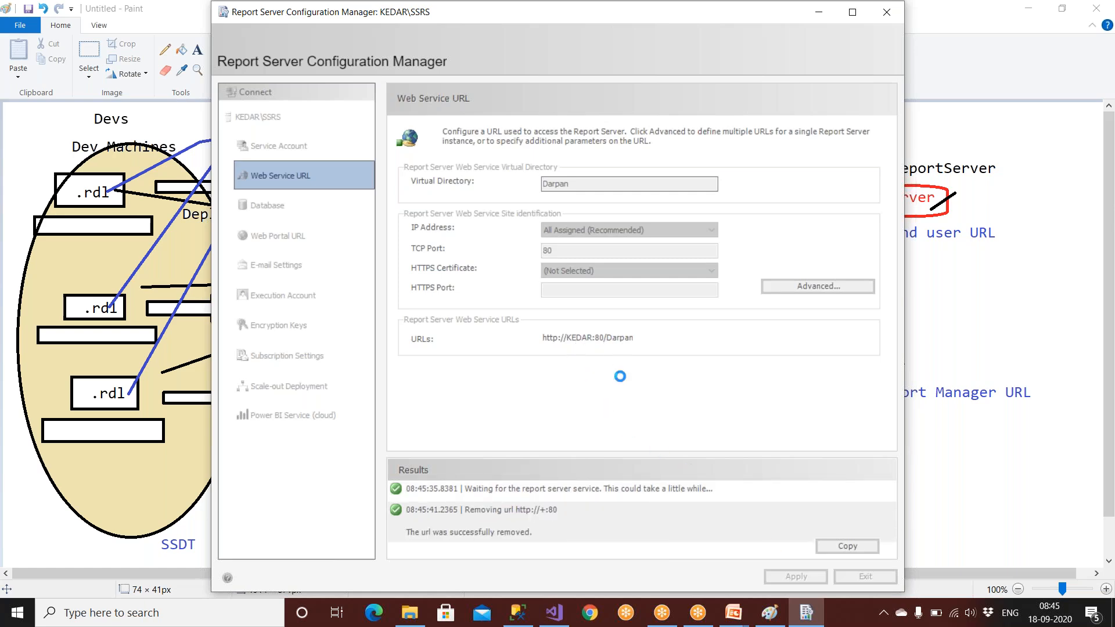
pyautogui.click(931, 284)
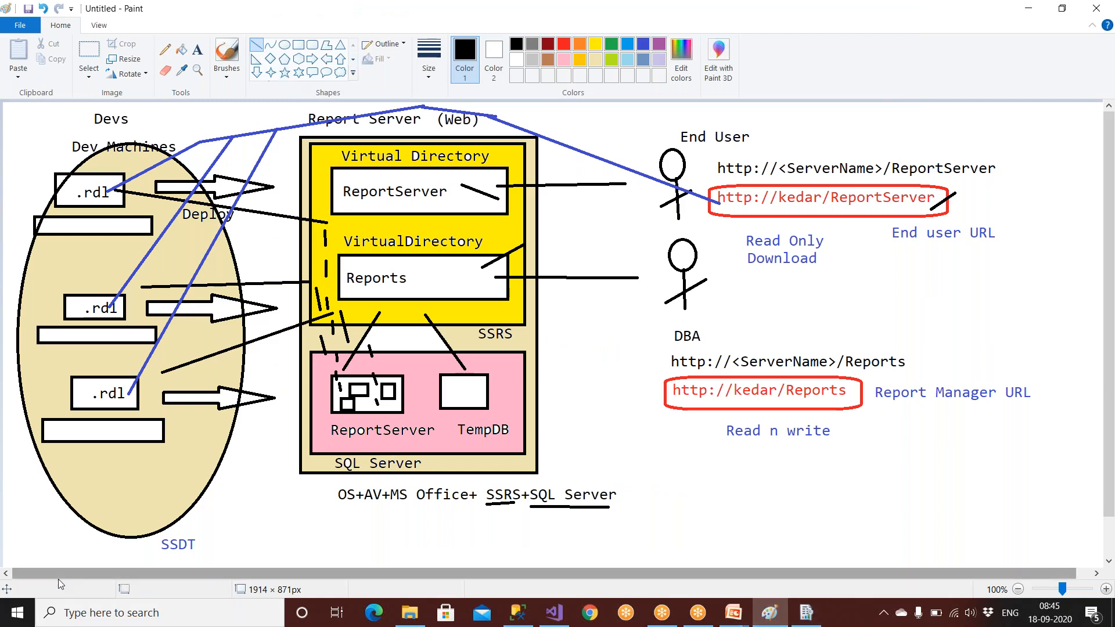
pyautogui.click(99, 612)
pyautogui.write('note')
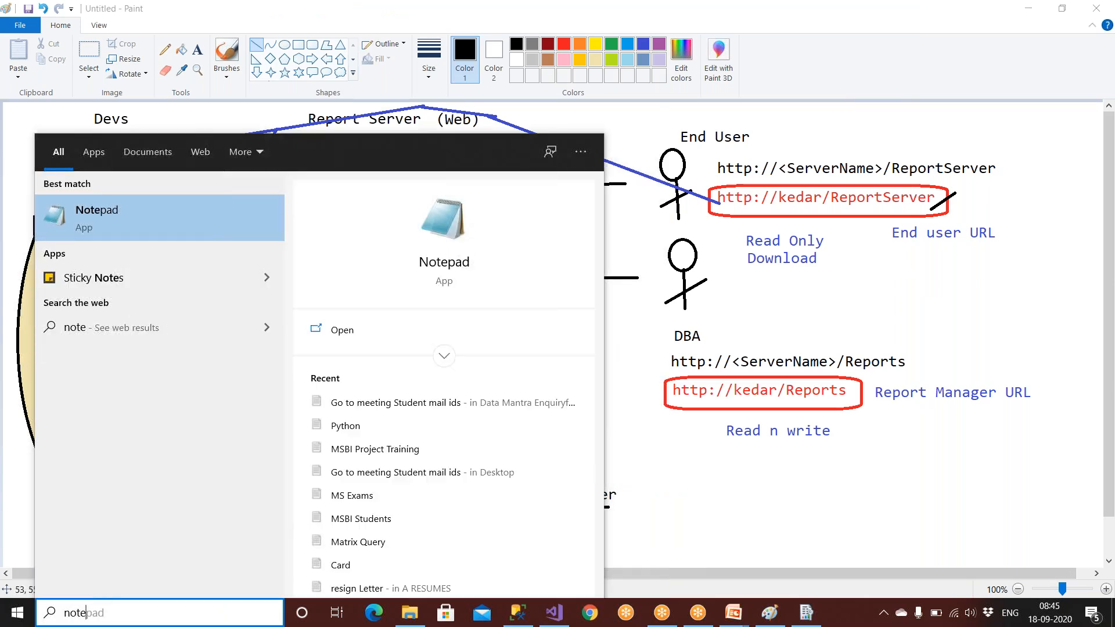
pyautogui.click(137, 207)
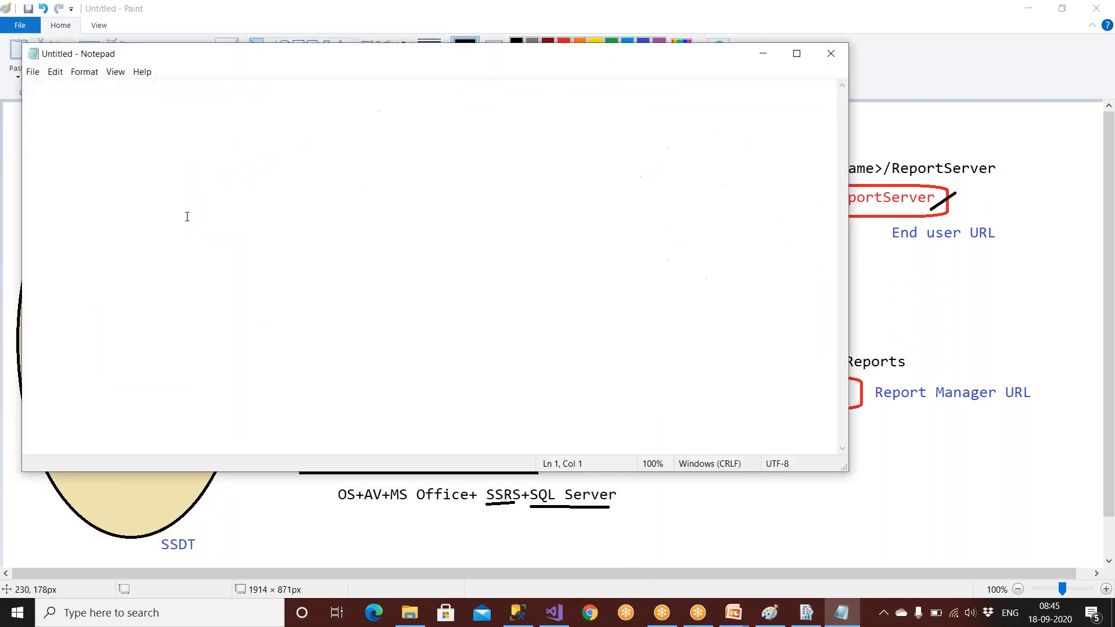
pyautogui.write('End use')
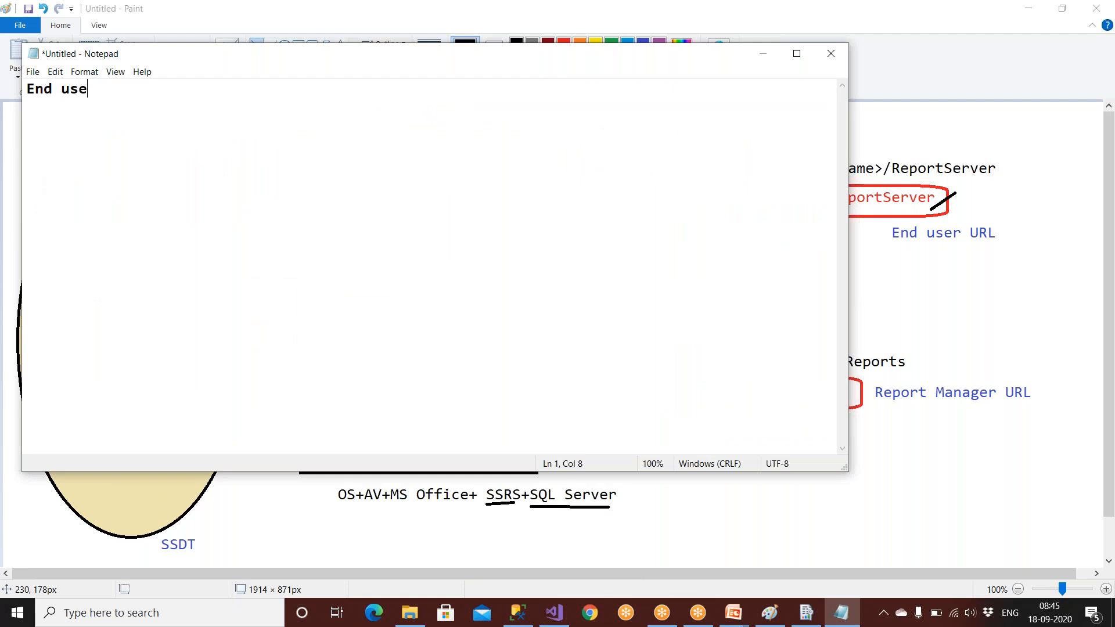
pyautogui.write('r URL')
pyautogui.press('Return')
pyautogui.write('-------------------------')
pyautogui.press('Return')
pyautogui.write('http://Keda')
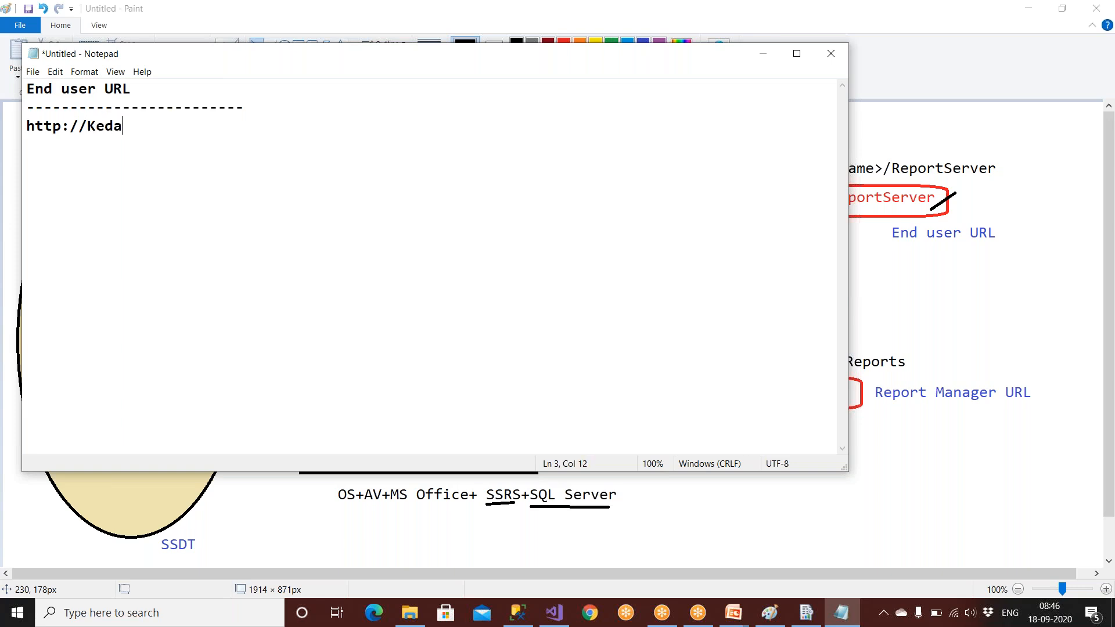
pyautogui.write('r/Darpan')
# Step: Add a 'DBA URL' heading with a dashed underline to the note
pyautogui.press('Return')
pyautogui.press('Return')
pyautogui.press('Return')
pyautogui.write('DBA UT')
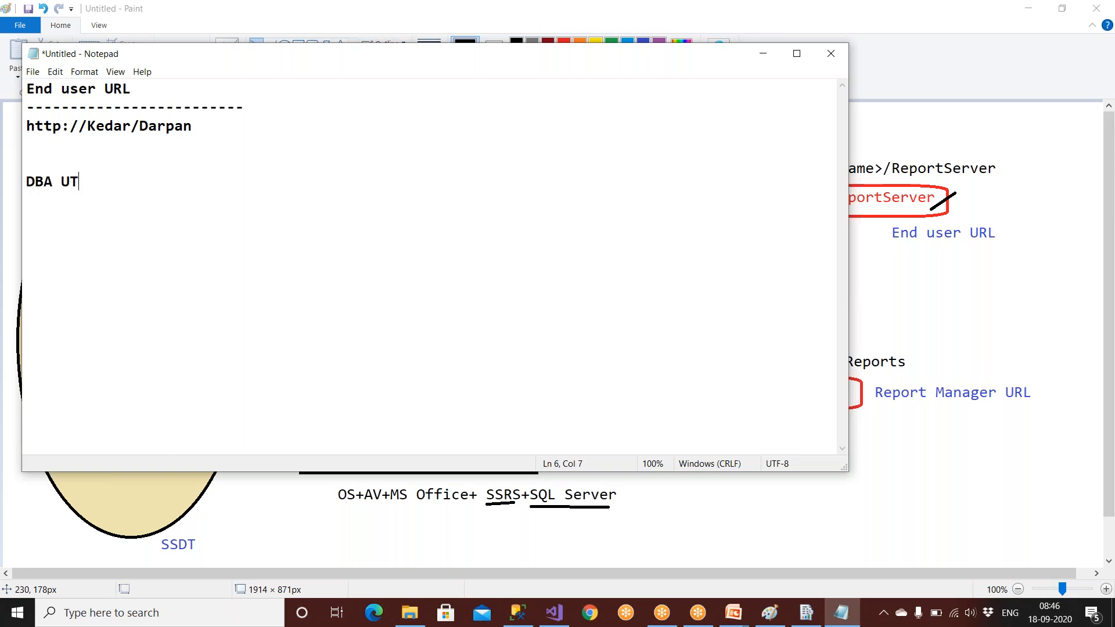
pyautogui.press('BackSpace')
pyautogui.write('RL ----------------------------')
pyautogui.click(806, 612)
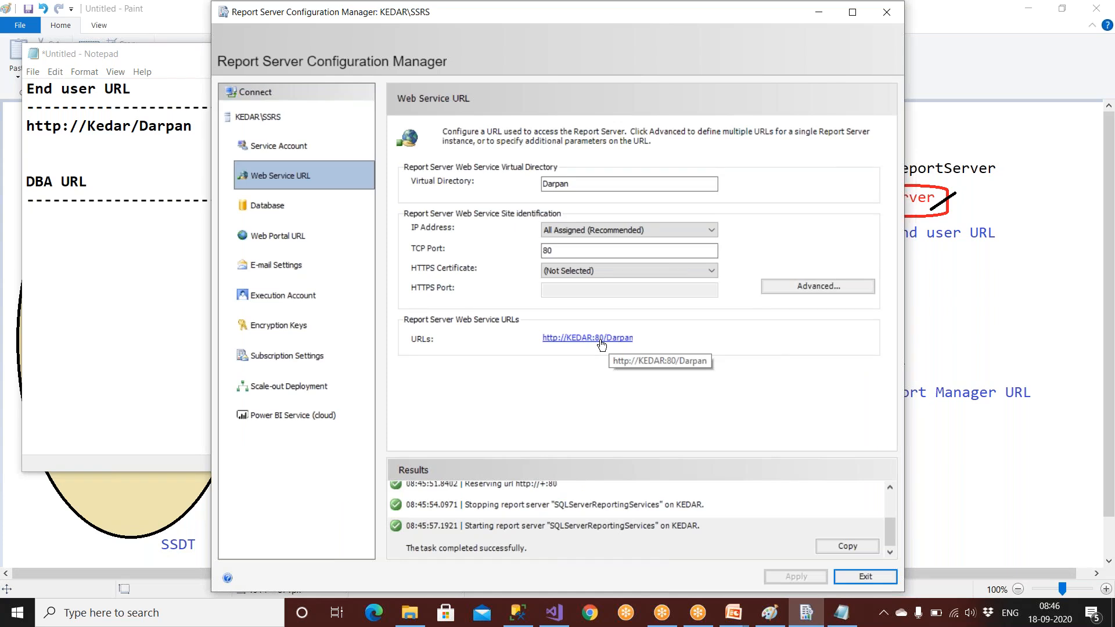
# Step: Review the Report Server Database page, checking the Paint diagram and SSMS alongside
pyautogui.click(300, 208)
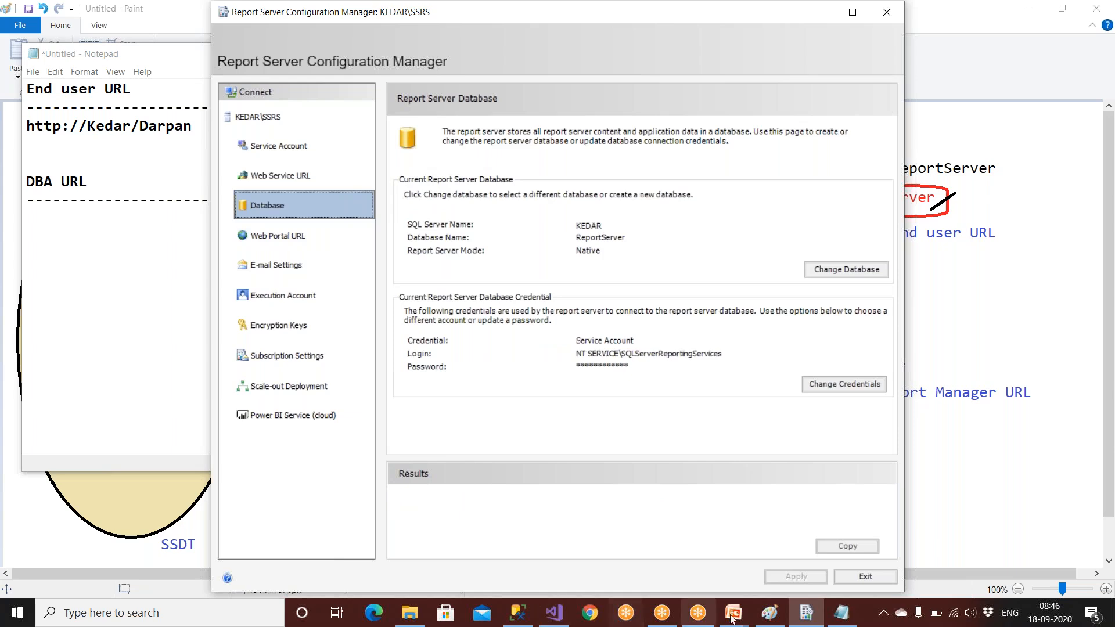
pyautogui.click(769, 612)
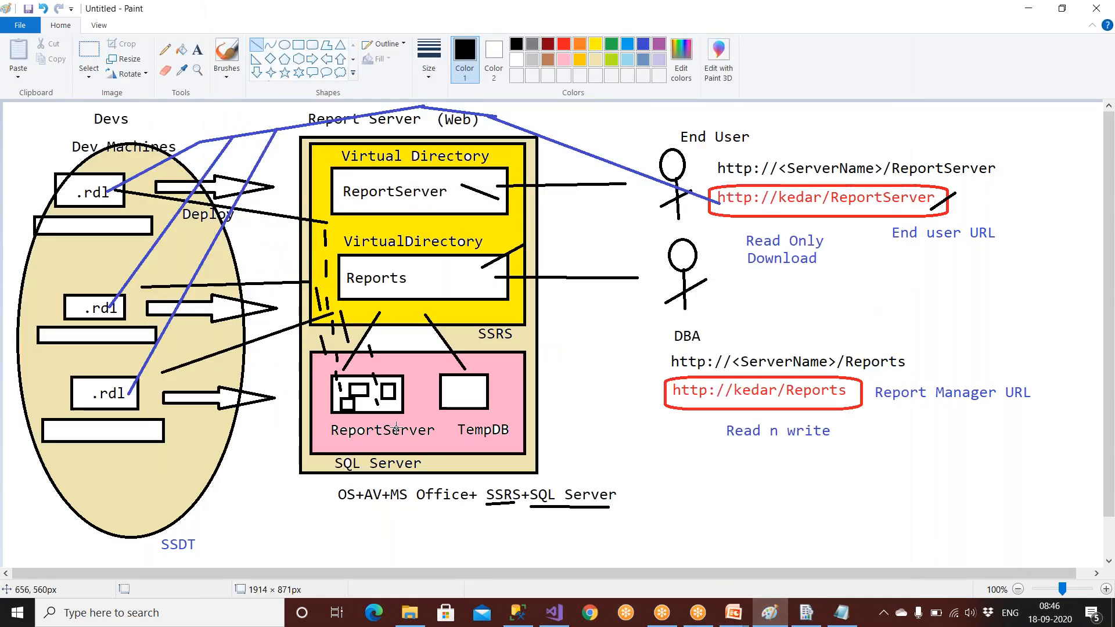
pyautogui.moveTo(525, 615)
pyautogui.click(522, 616)
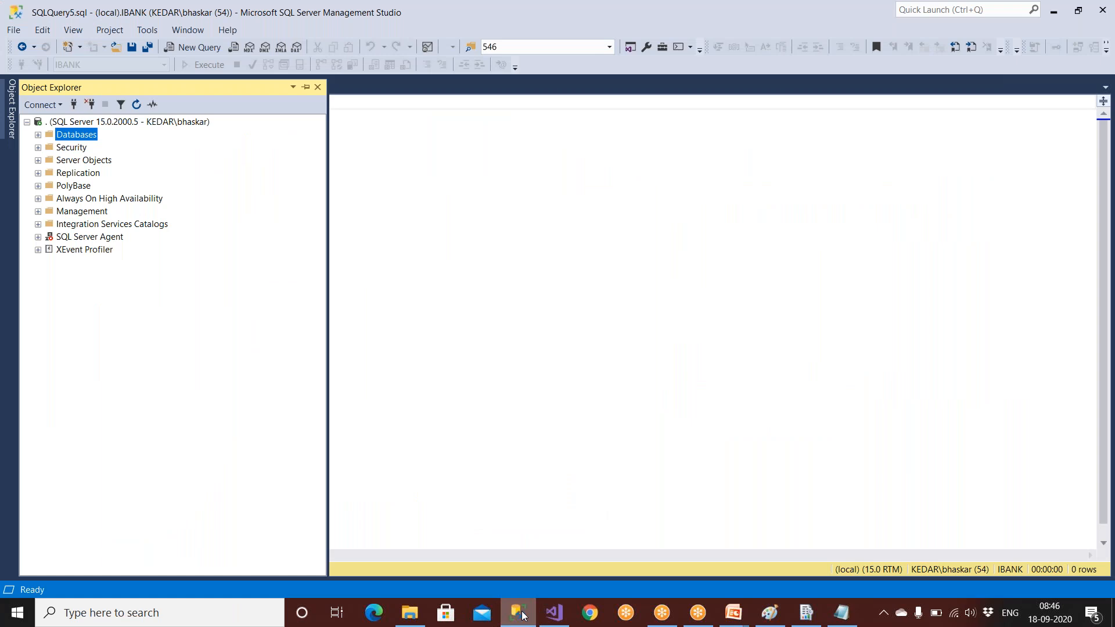
pyautogui.click(821, 618)
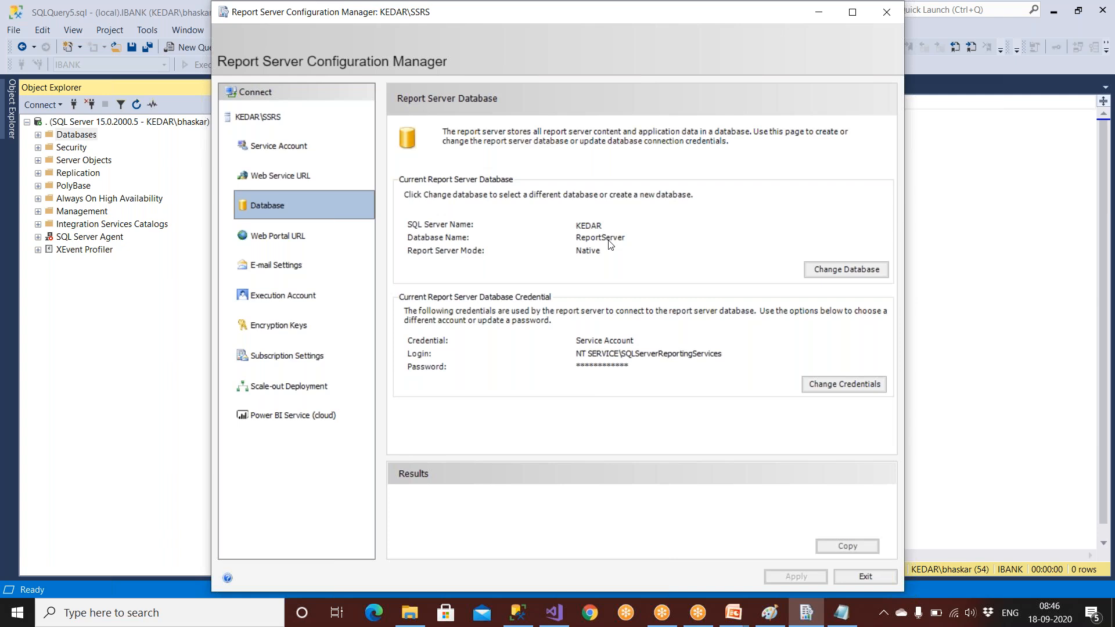
# Step: Start the Change Database wizard and successfully test the connection to server KEDAR
pyautogui.click(819, 271)
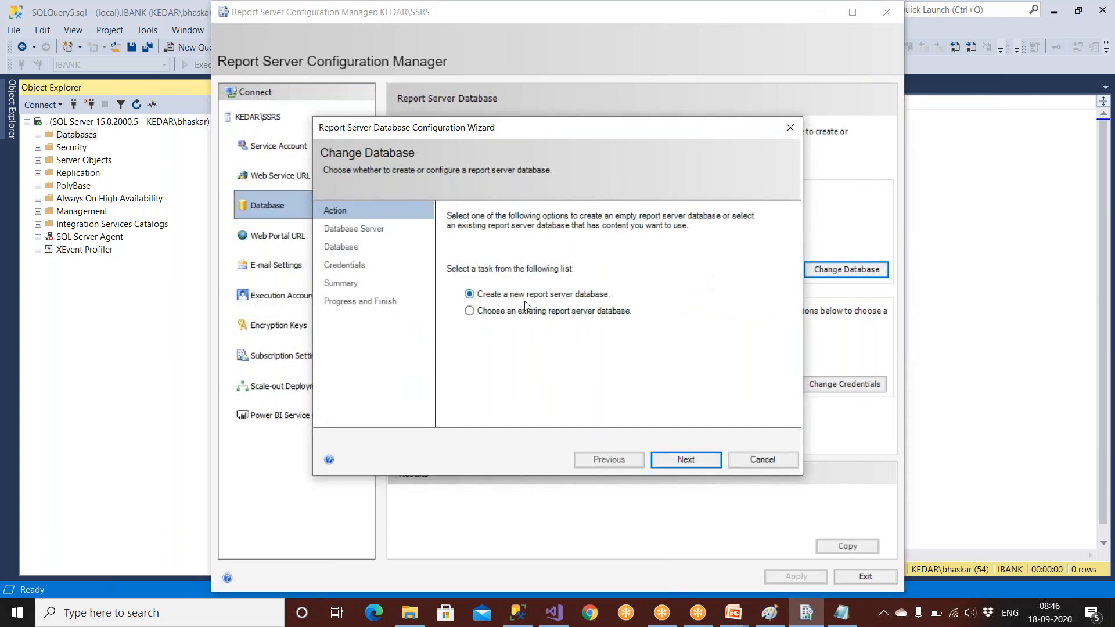
pyautogui.click(683, 460)
pyautogui.click(645, 291)
pyautogui.click(726, 369)
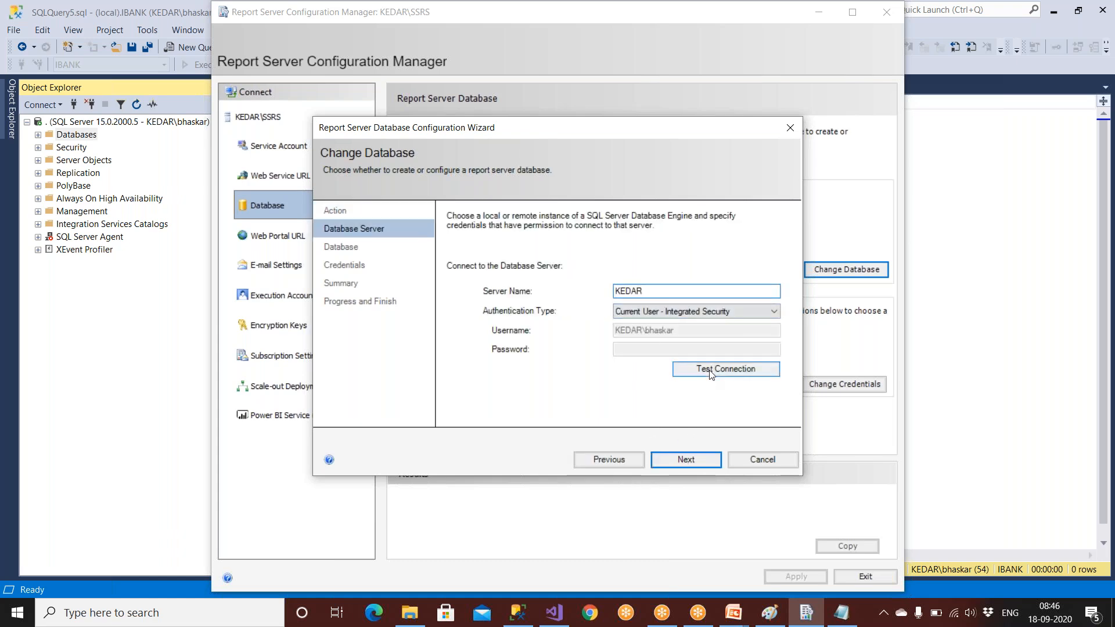
pyautogui.click(611, 358)
pyautogui.click(679, 459)
# Step: Enter Darpan as the new database name, then cancel the wizard without creating it
pyautogui.click(664, 267)
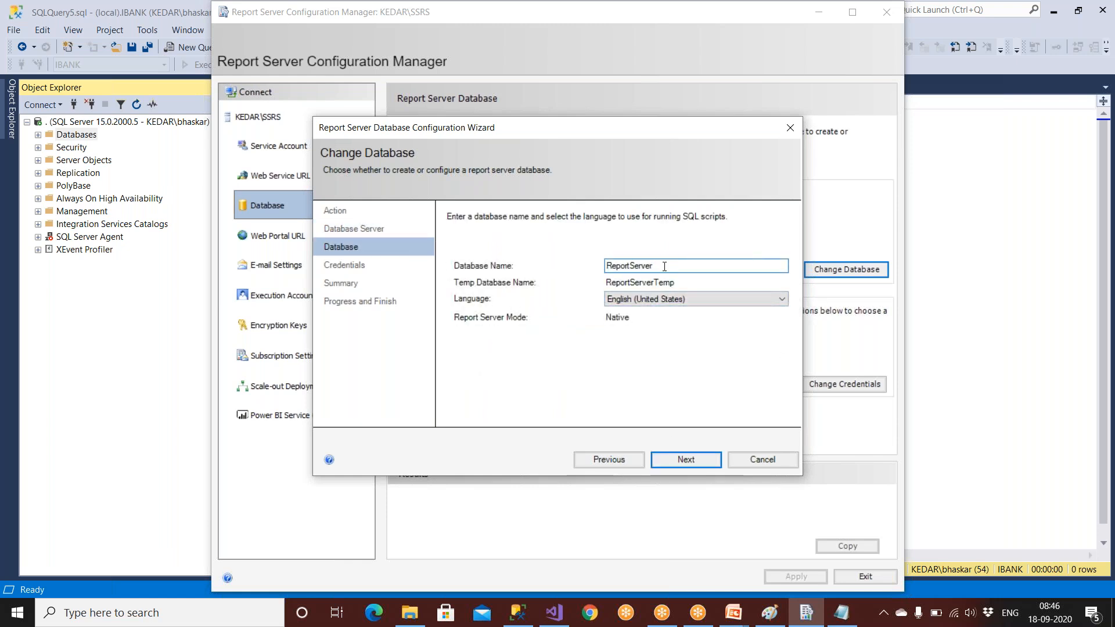
pyautogui.doubleClick(665, 266)
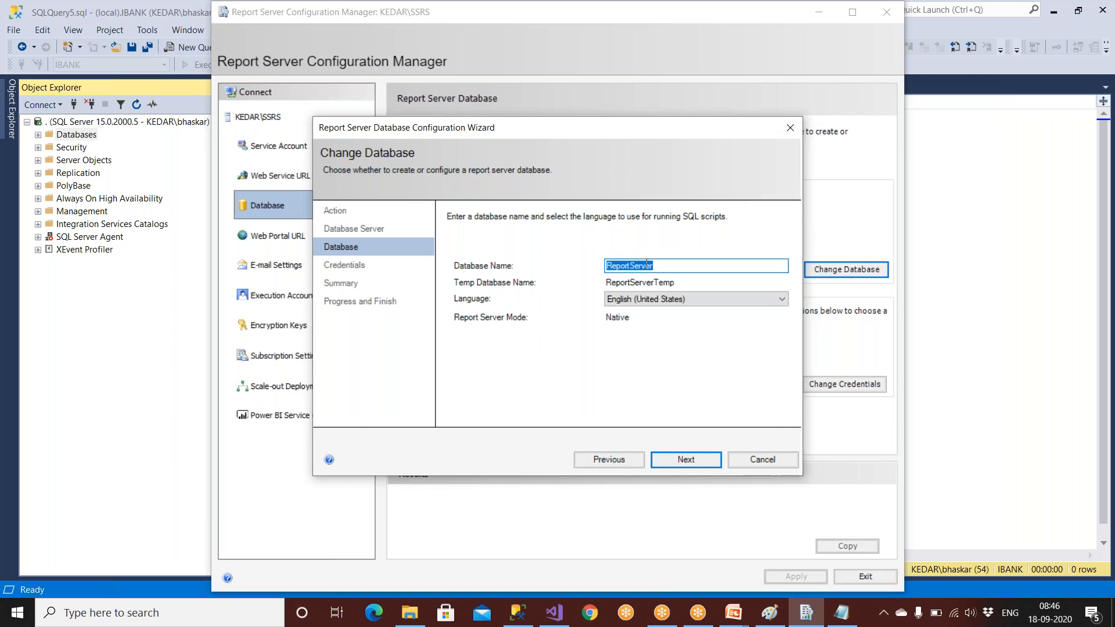
pyautogui.write('Dara')
pyautogui.press('BackSpace')
pyautogui.press('BackSpace')
pyautogui.write('ra')
pyautogui.press('BackSpace')
pyautogui.write('pan')
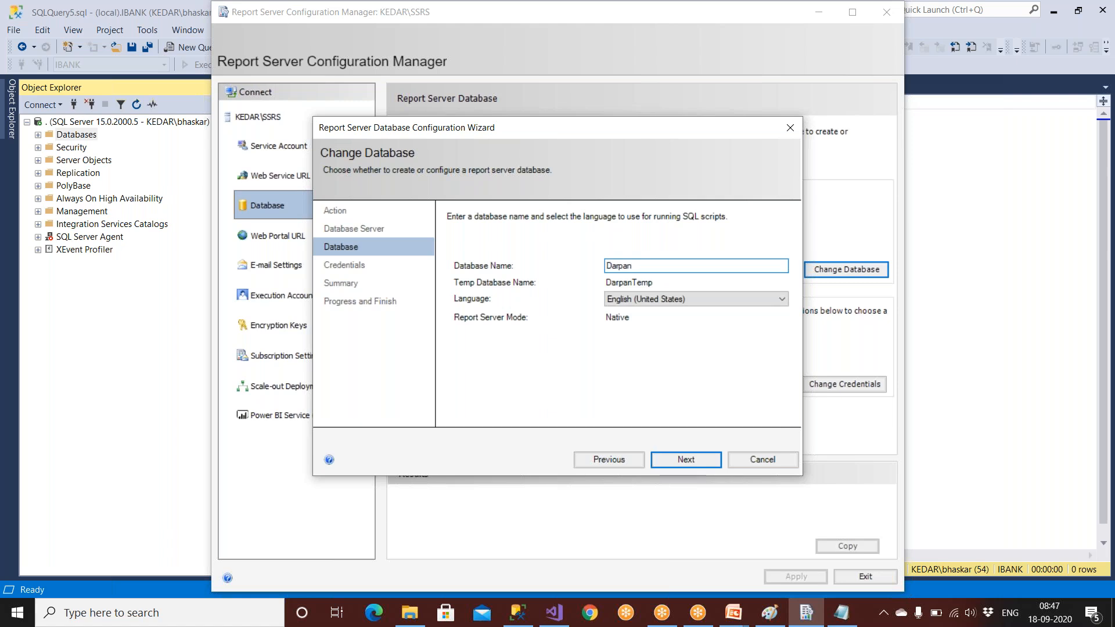
pyautogui.click(763, 461)
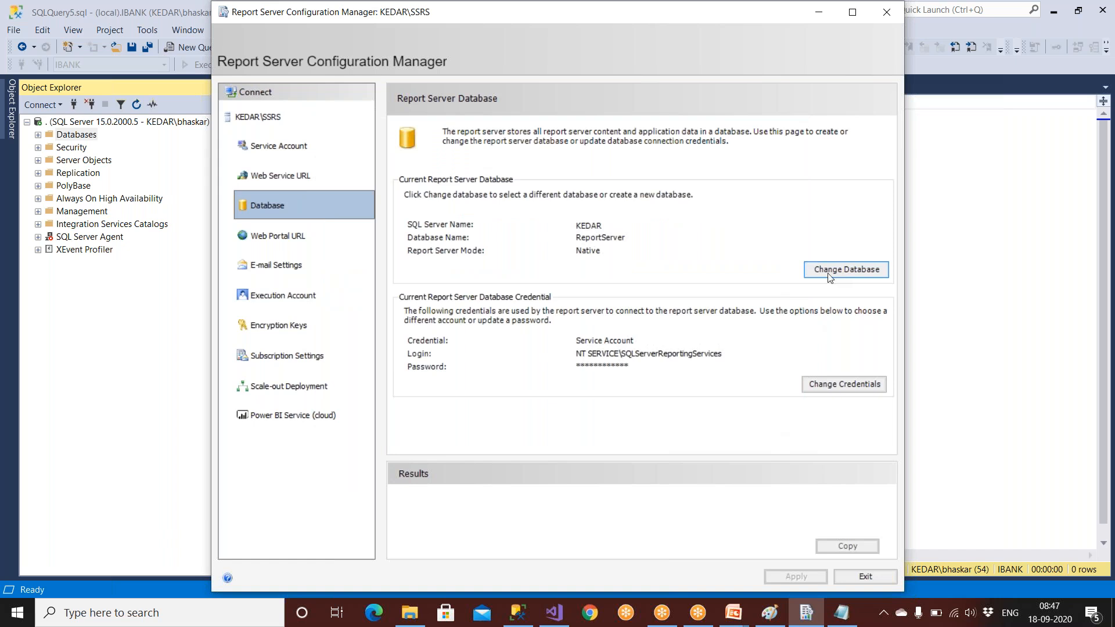
# Step: Expand Databases in SSMS Object Explorer and point out ReportServer and ReportServerTempDB
pyautogui.click(517, 613)
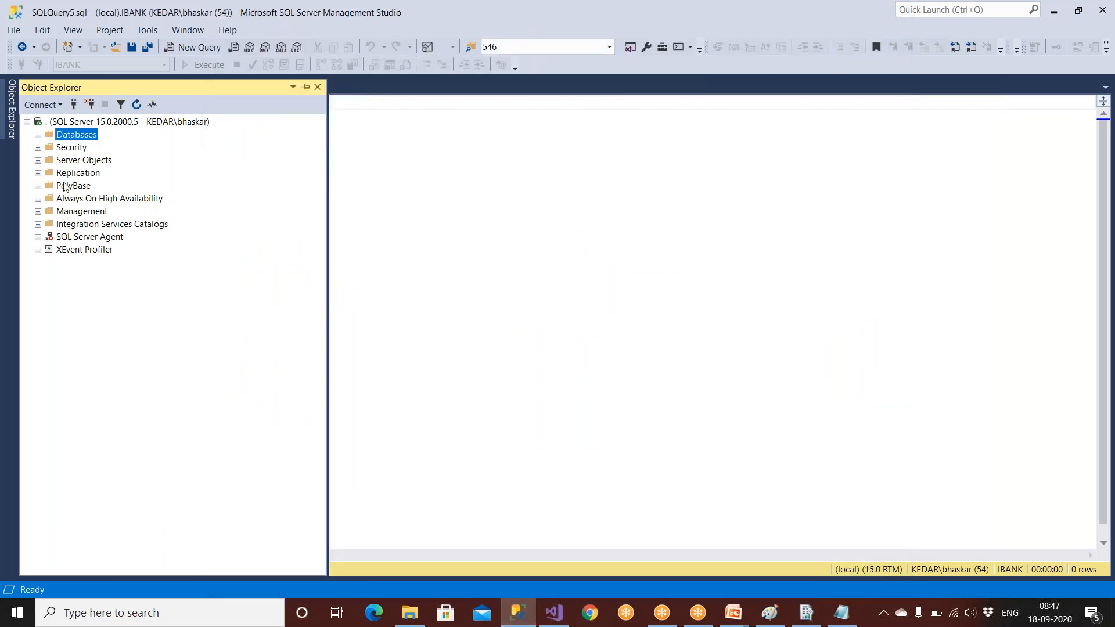
pyautogui.doubleClick(78, 138)
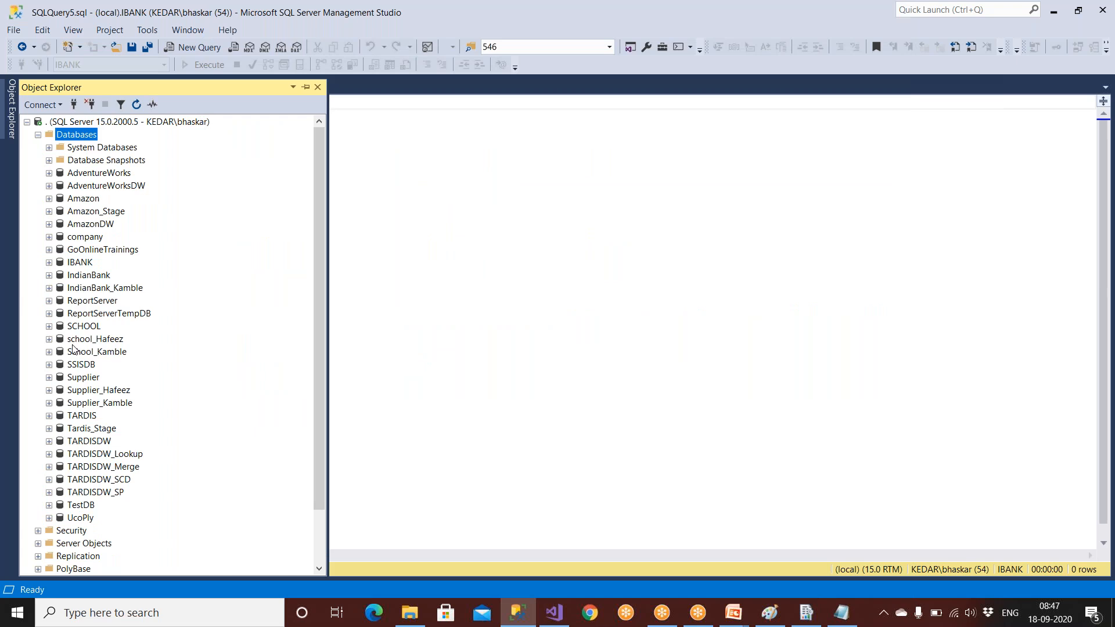
pyautogui.scroll(-2, 52, 397)
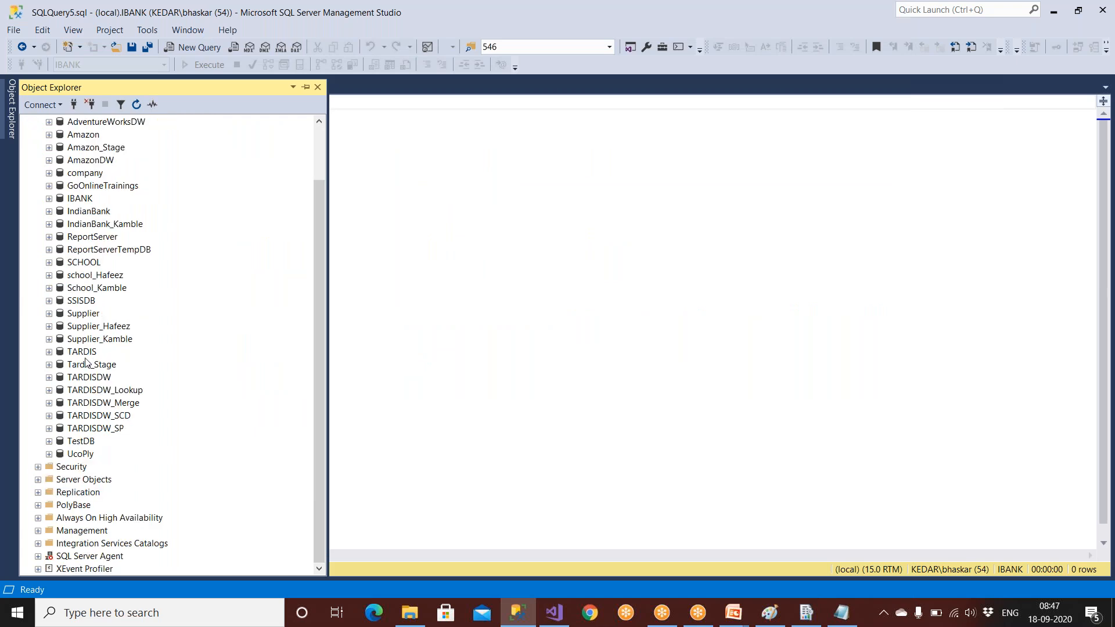
pyautogui.click(95, 240)
pyautogui.click(99, 253)
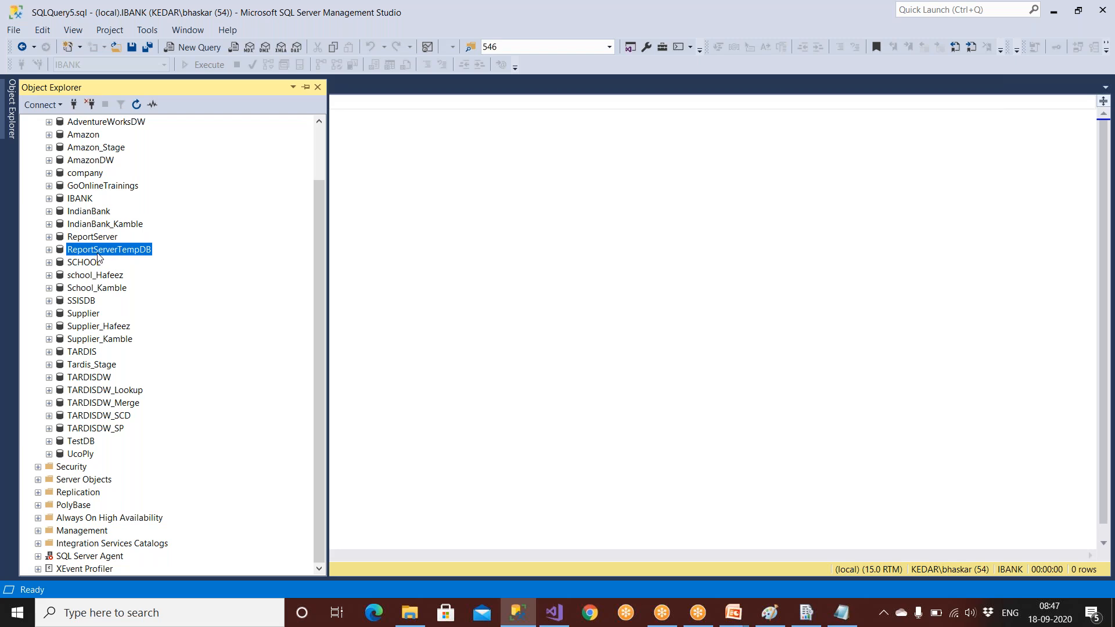
pyautogui.click(97, 239)
pyautogui.click(97, 253)
pyautogui.click(82, 239)
pyautogui.click(83, 254)
pyautogui.click(86, 239)
pyautogui.click(83, 254)
pyautogui.click(85, 239)
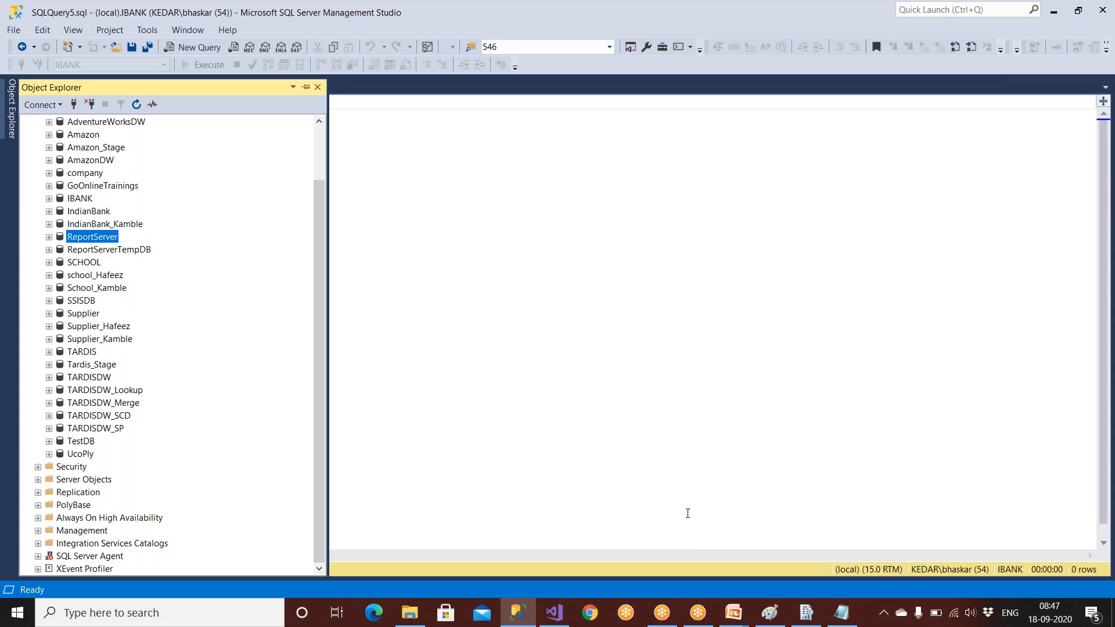
pyautogui.click(561, 617)
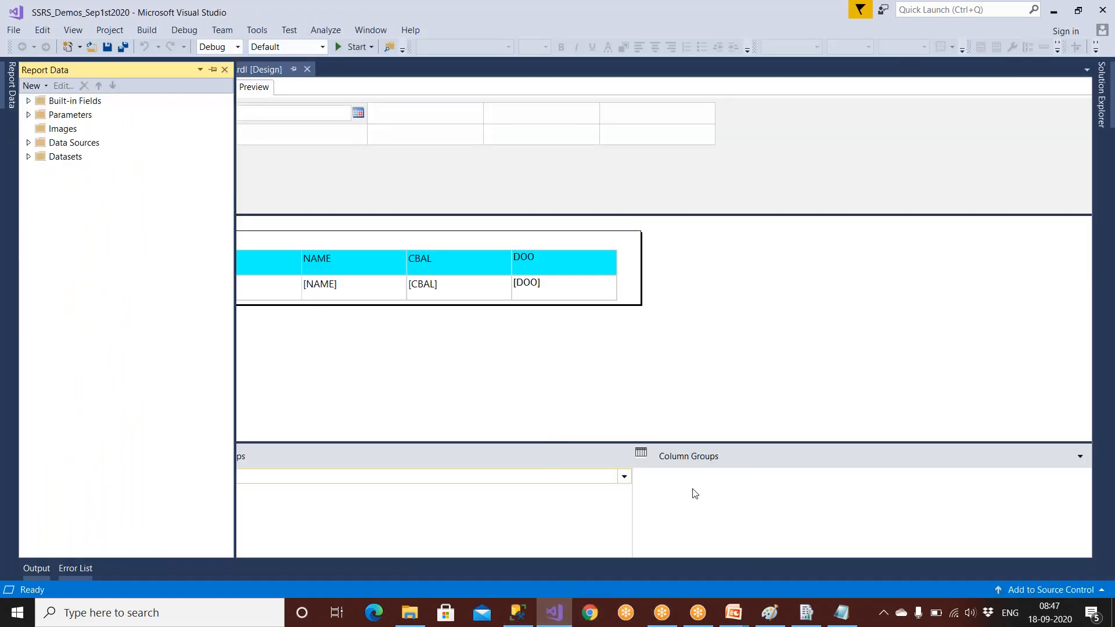
# Step: Change the web portal virtual directory from Reports to DarpanAdmin and apply it
pyautogui.click(808, 617)
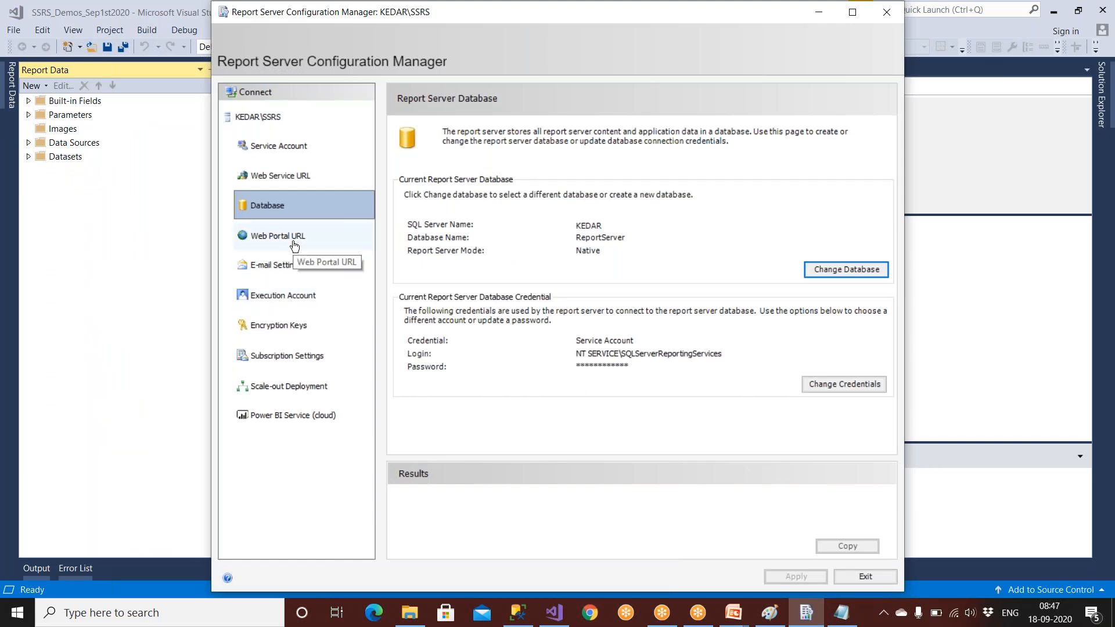
pyautogui.click(337, 234)
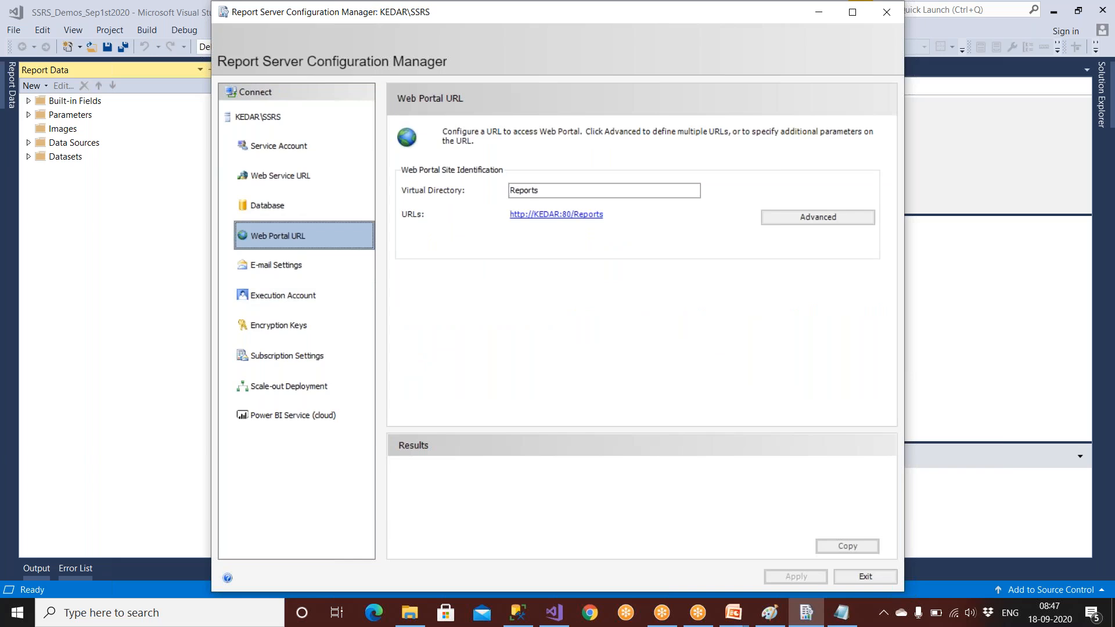
pyautogui.moveTo(544, 190); pyautogui.dragTo(470, 187)
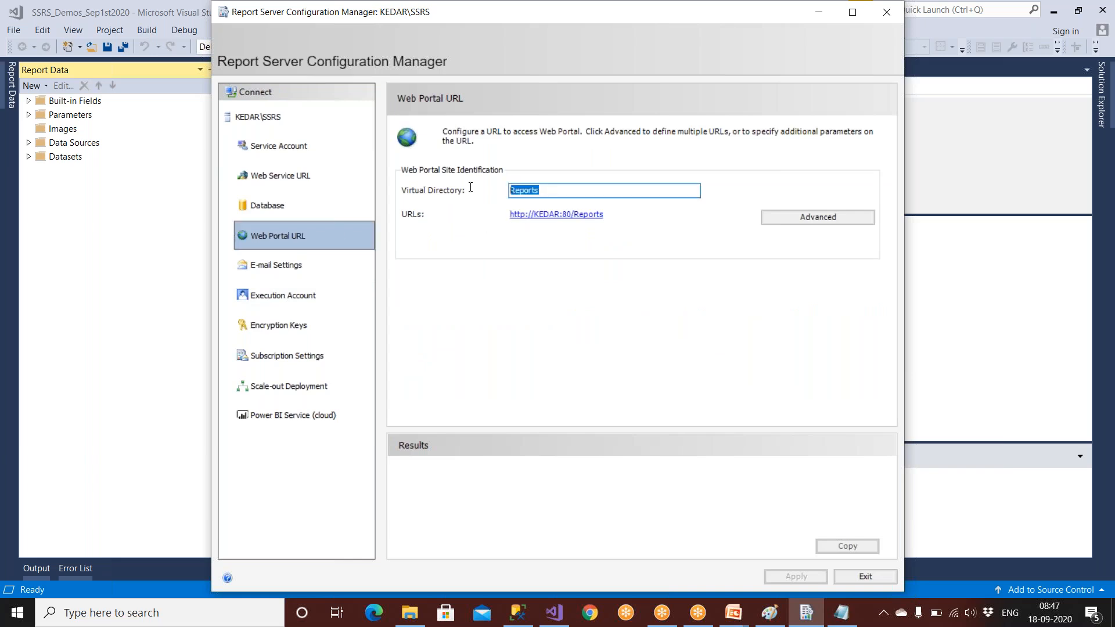
pyautogui.write('Dra')
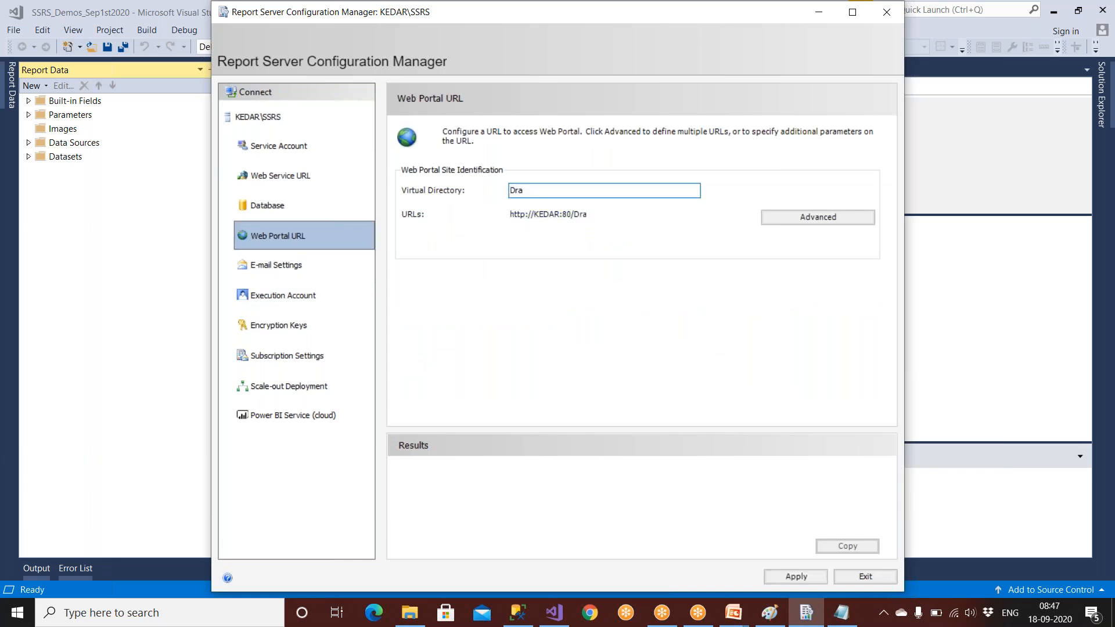
pyautogui.press('BackSpace')
pyautogui.press('BackSpace')
pyautogui.write('arpanAdmin')
pyautogui.click(786, 571)
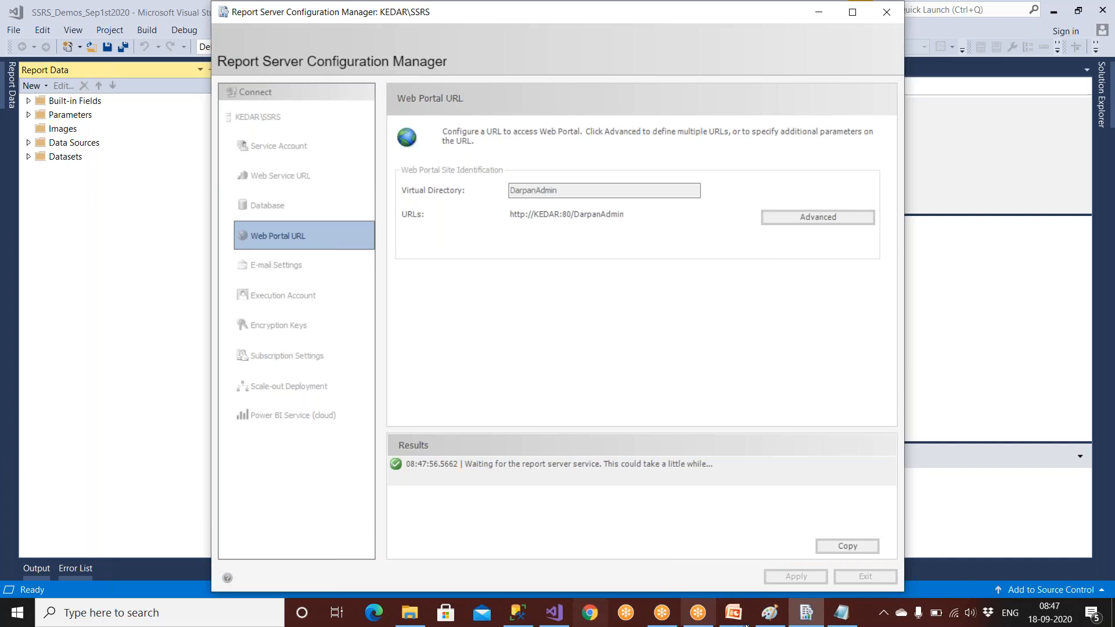
pyautogui.click(841, 620)
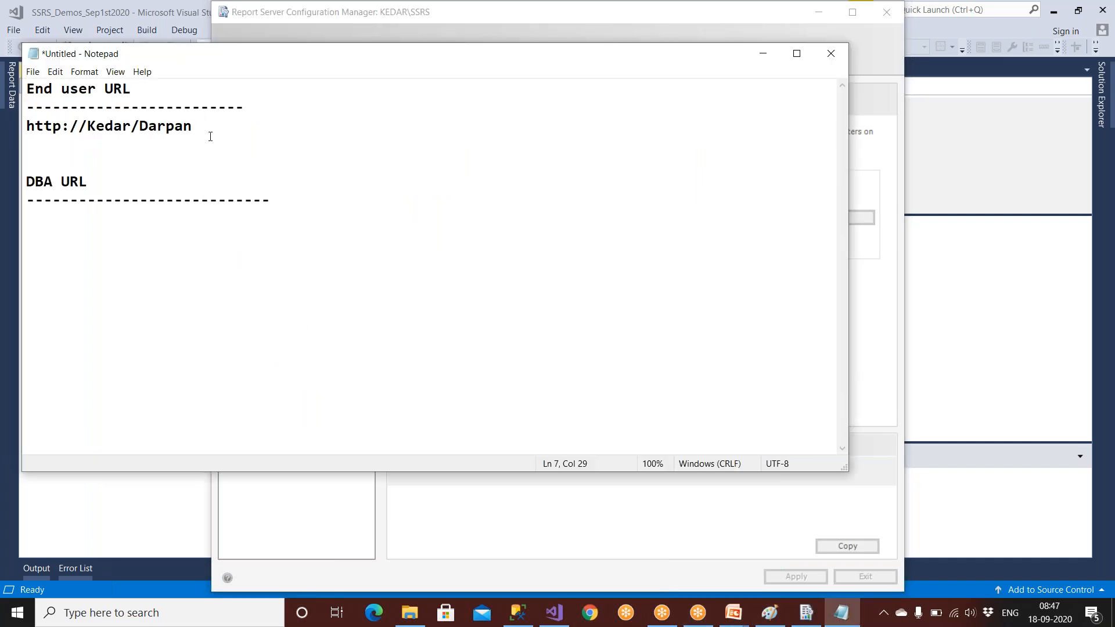
pyautogui.moveTo(210, 137); pyautogui.dragTo(6, 131)
pyautogui.hotkey('ctrl', 'c')
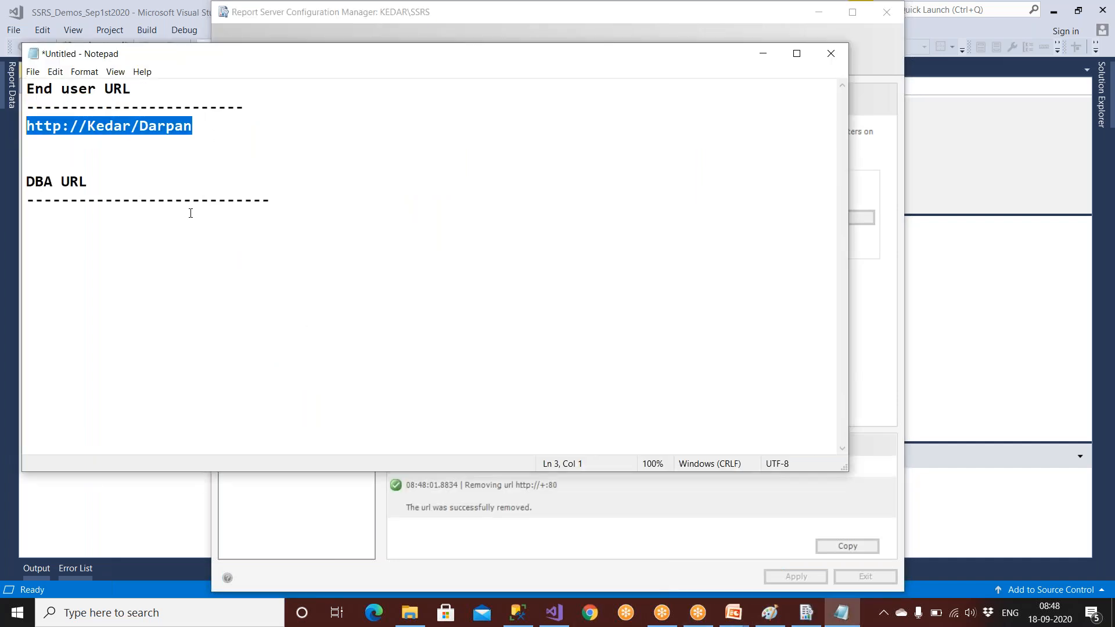
pyautogui.click(285, 208)
pyautogui.press('Return')
pyautogui.hotkey('ctrl', 'v')
pyautogui.press('Return')
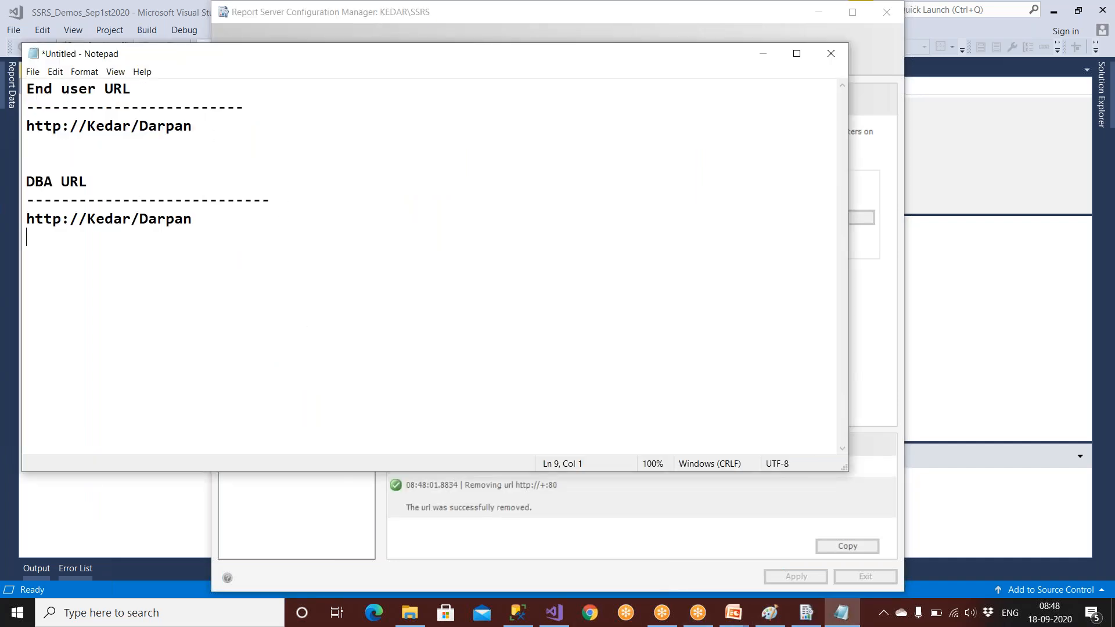
pyautogui.press('BackSpace')
pyautogui.write('Admin')
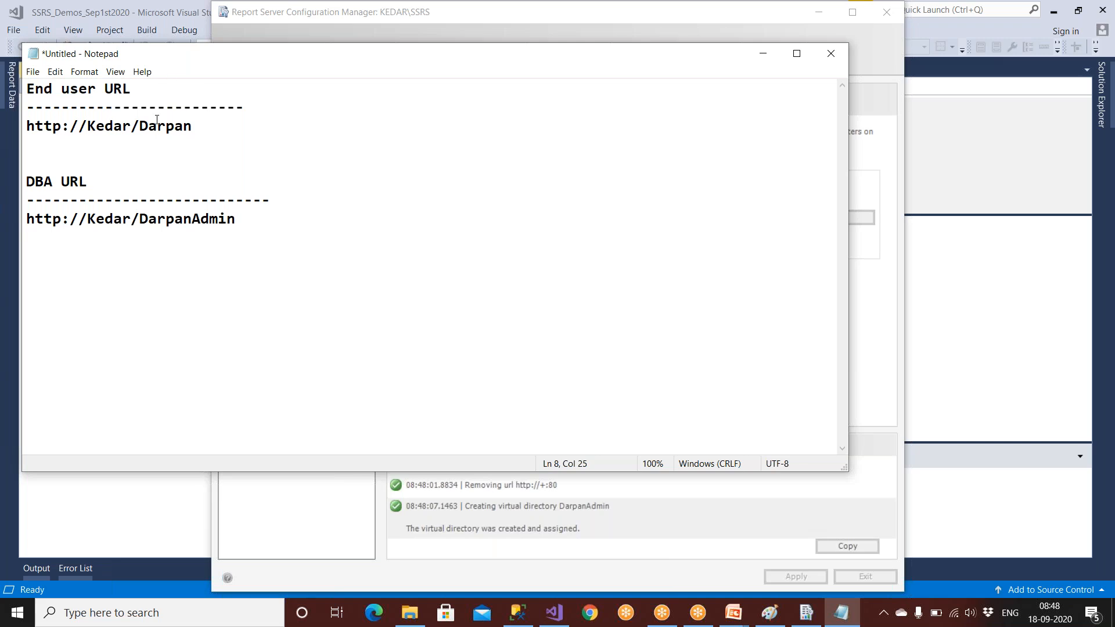
# Step: Compare the end-user and DBA URL blocks against the configuration tool
pyautogui.moveTo(140, 126); pyautogui.dragTo(192, 126)
pyautogui.moveTo(158, 220); pyautogui.dragTo(266, 224)
pyautogui.click(266, 224)
pyautogui.moveTo(199, 129); pyautogui.dragTo(26, 88)
pyautogui.moveTo(251, 220); pyautogui.dragTo(26, 180)
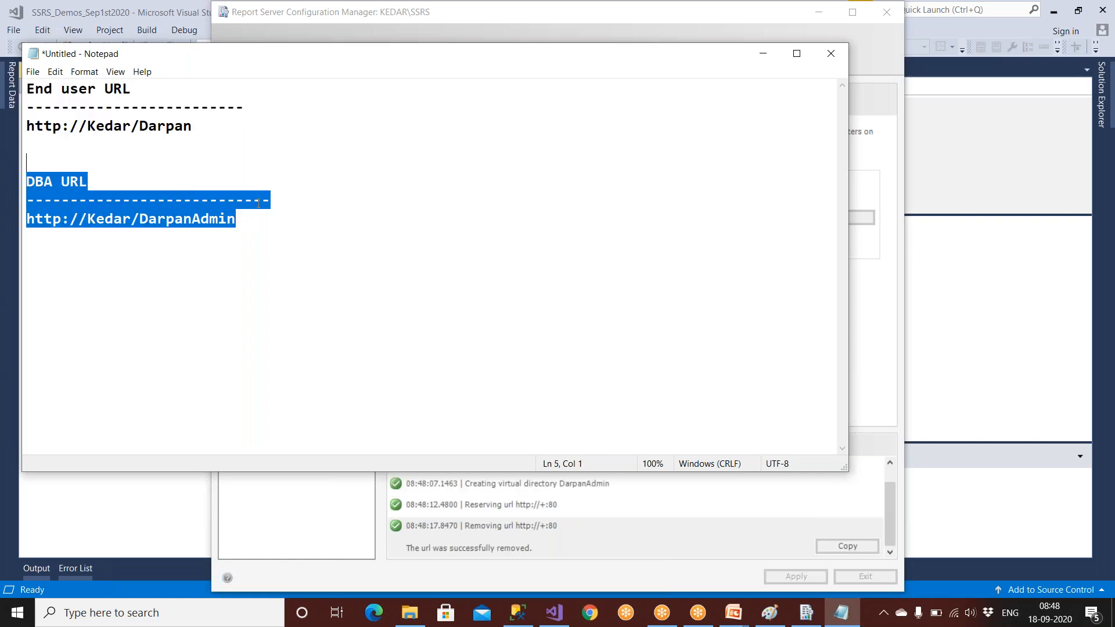
pyautogui.click(872, 336)
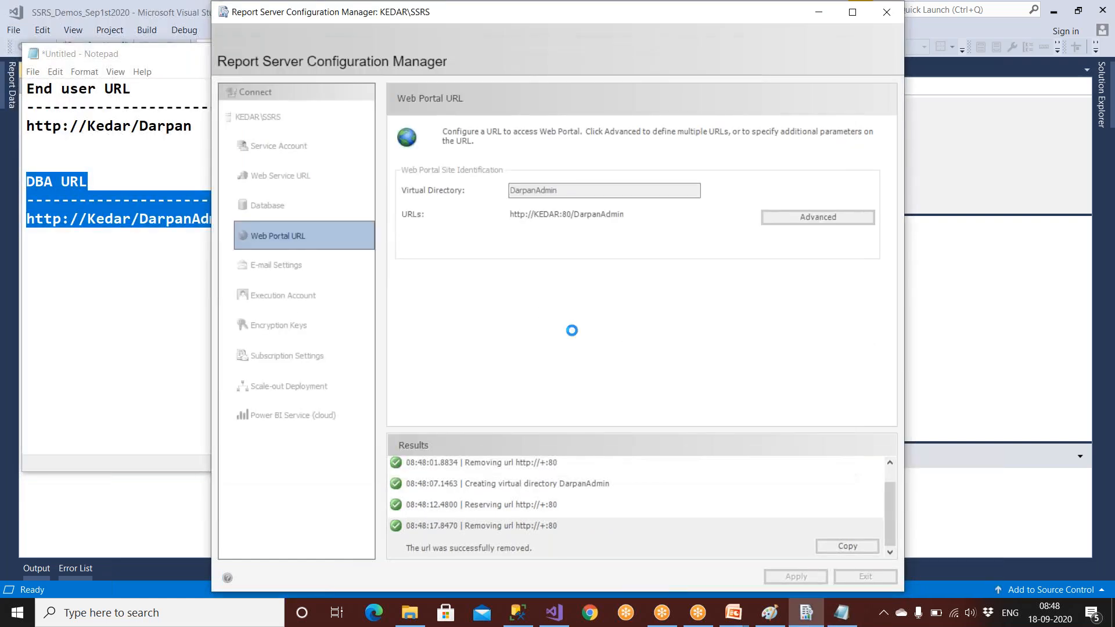
# Step: Label the headings '(web Portal URL)' and '(Web Service URL)' and lengthen their dash lines
pyautogui.click(122, 181)
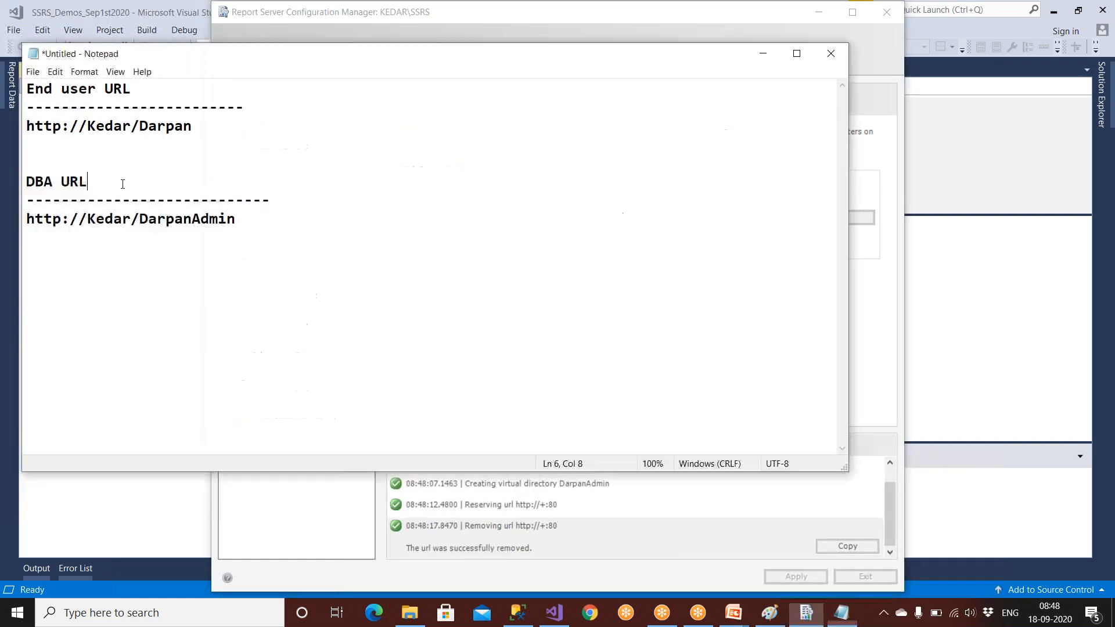
pyautogui.write('(web')
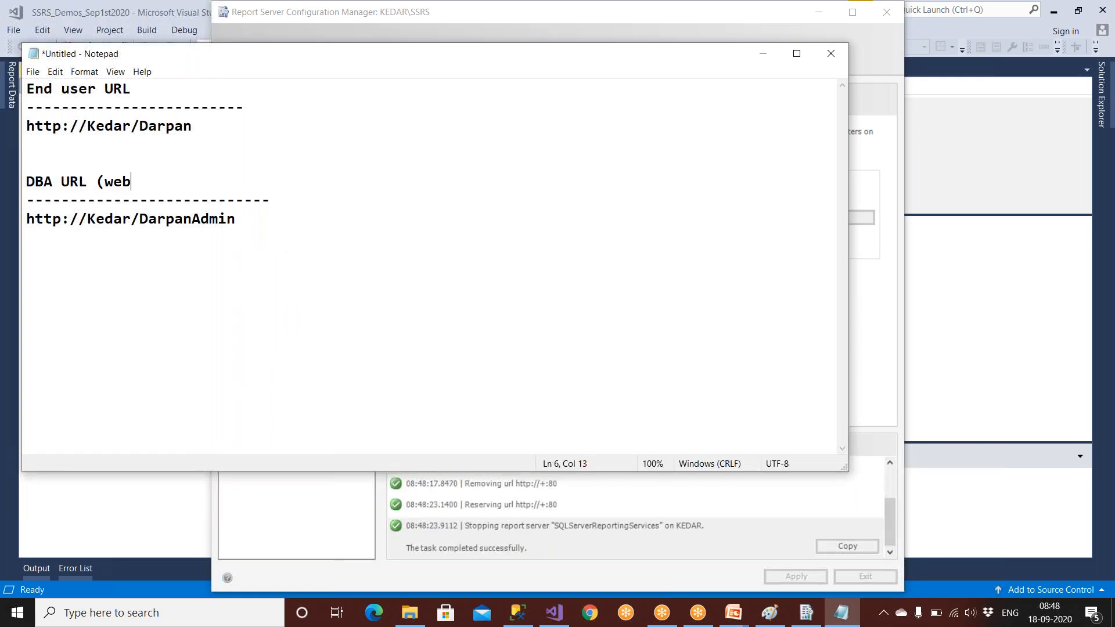
pyautogui.write(' Portal URL)')
pyautogui.hotkey('alt', 'Tab')
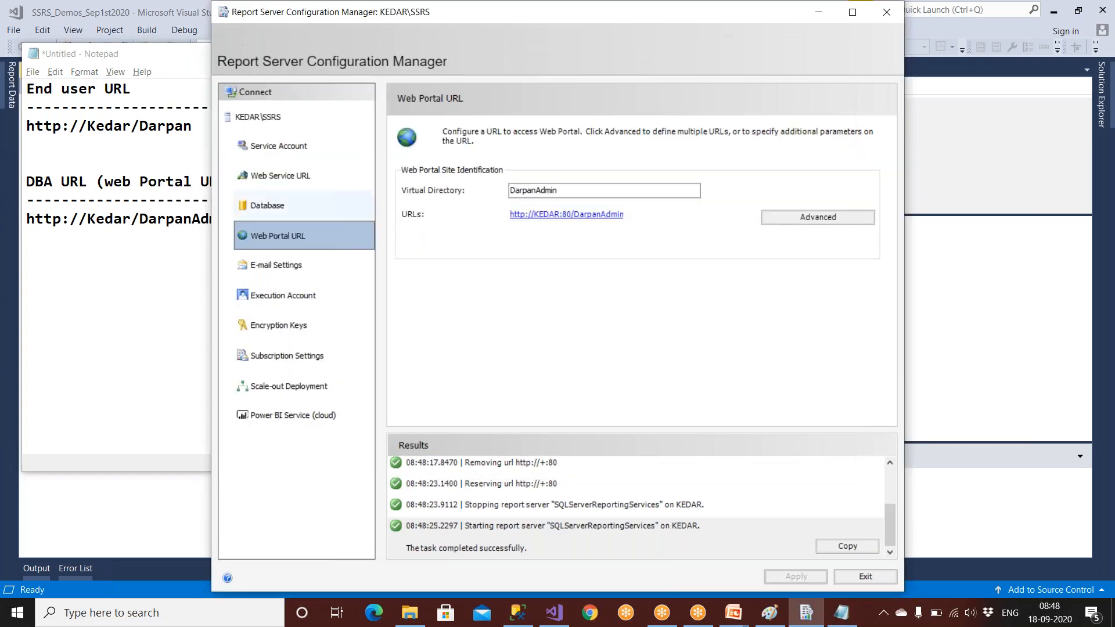
pyautogui.hotkey('alt', 'Tab')
pyautogui.click(200, 87)
pyautogui.write('(Web ')
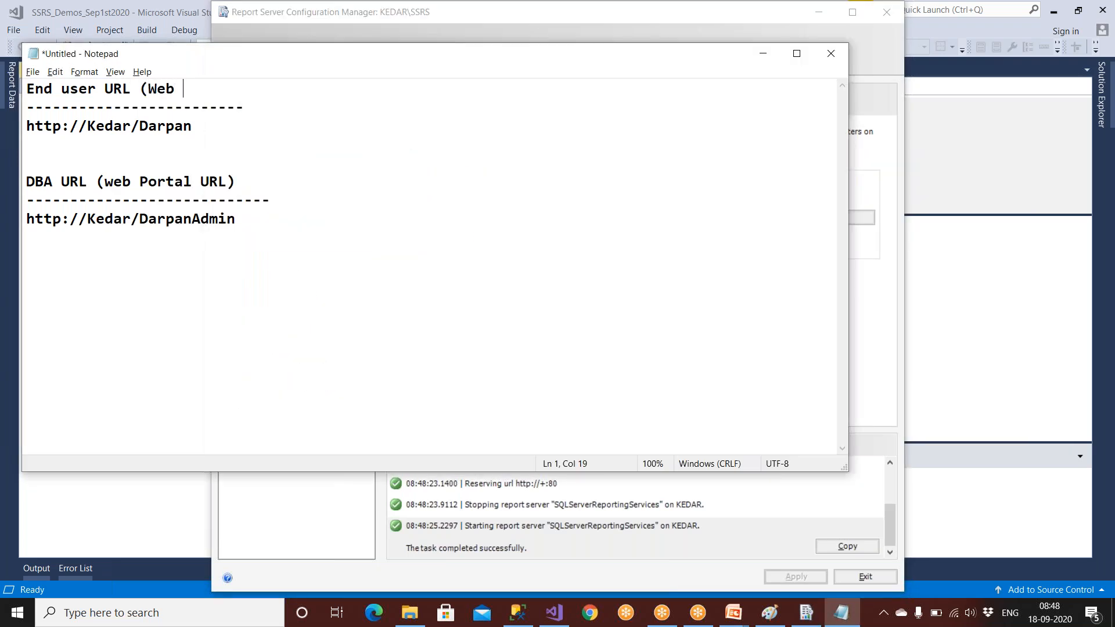
pyautogui.write('Service URL) ')
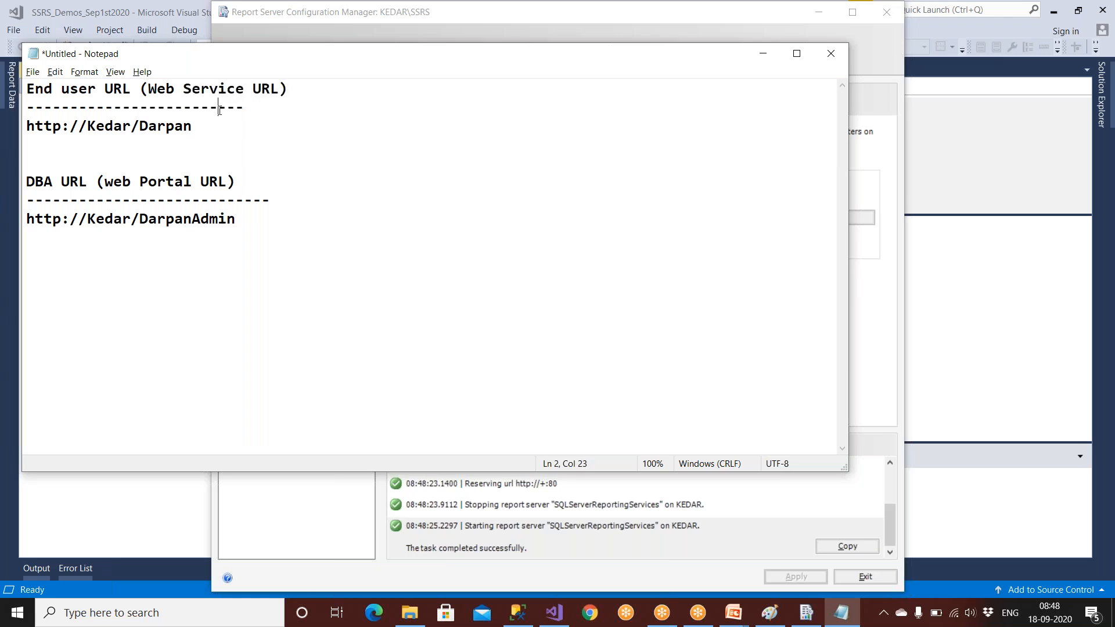
pyautogui.write('------------')
pyautogui.click(228, 199)
pyautogui.write('------')
pyautogui.click(864, 298)
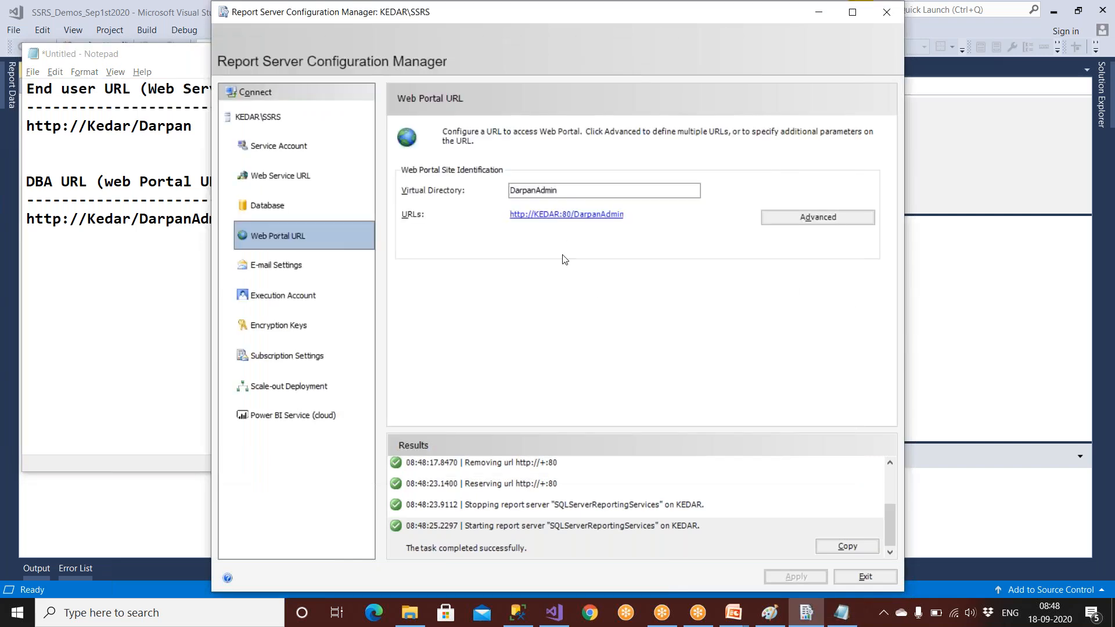
# Step: Set a no-reply iBank sender address and SMTP server 192.0.1.10, then apply the e-mail settings
pyautogui.click(305, 266)
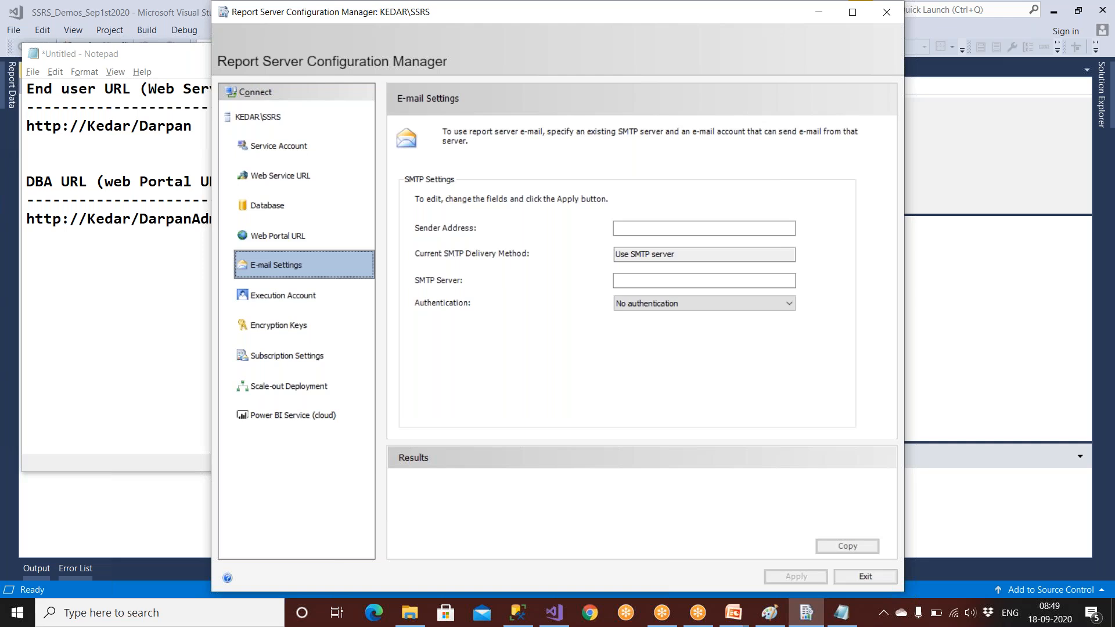
pyautogui.click(617, 229)
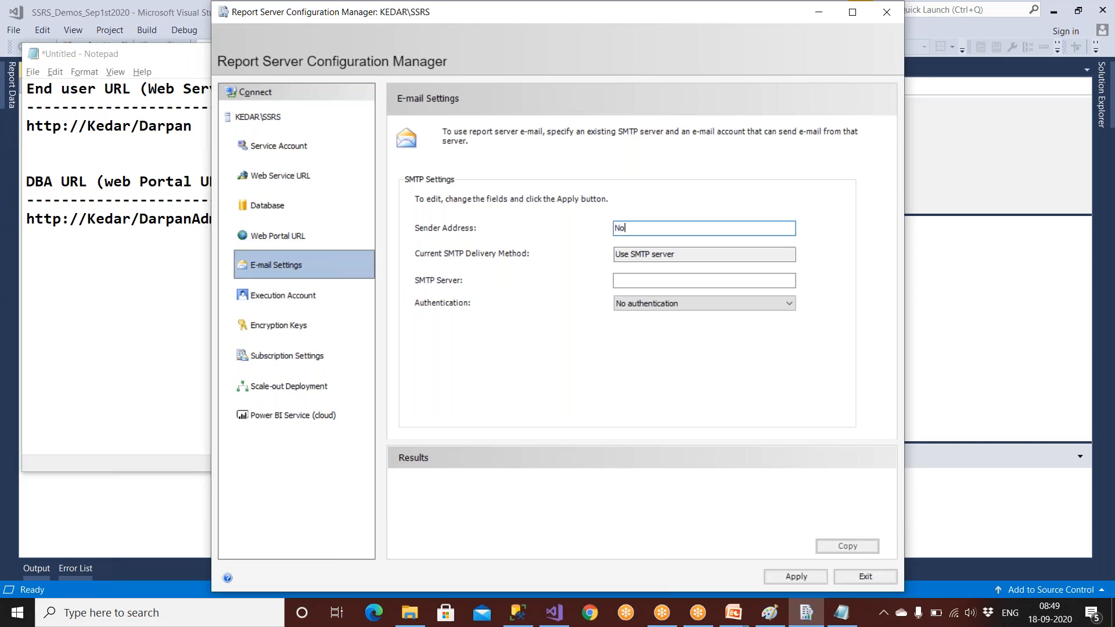
pyautogui.click(624, 279)
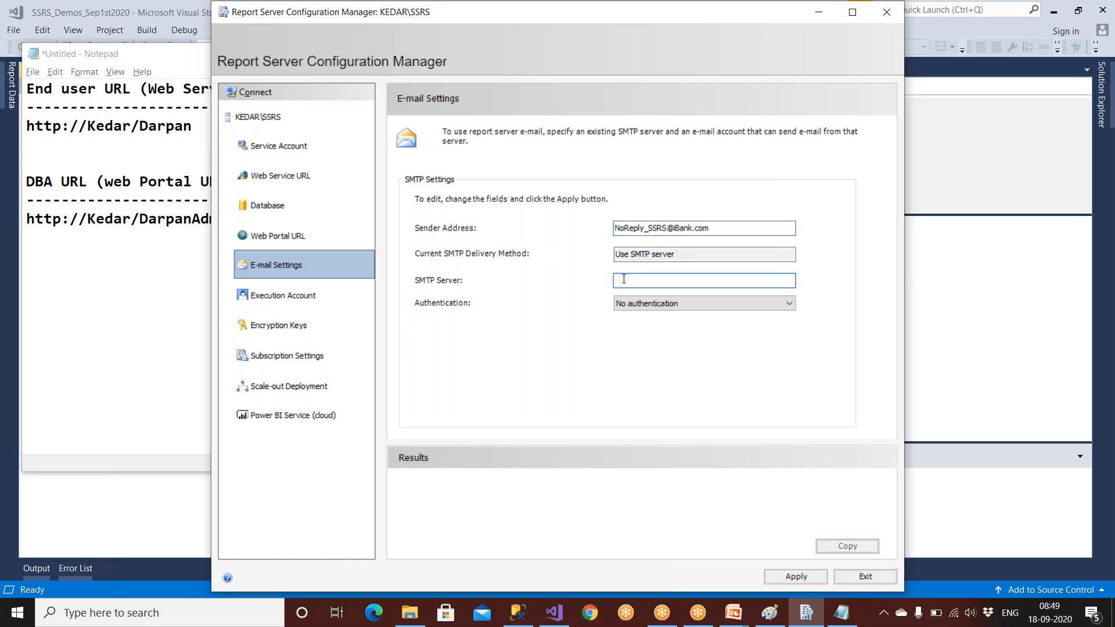
pyautogui.write('192.0.1.10')
pyautogui.moveTo(667, 280); pyautogui.dragTo(597, 283)
pyautogui.click(798, 575)
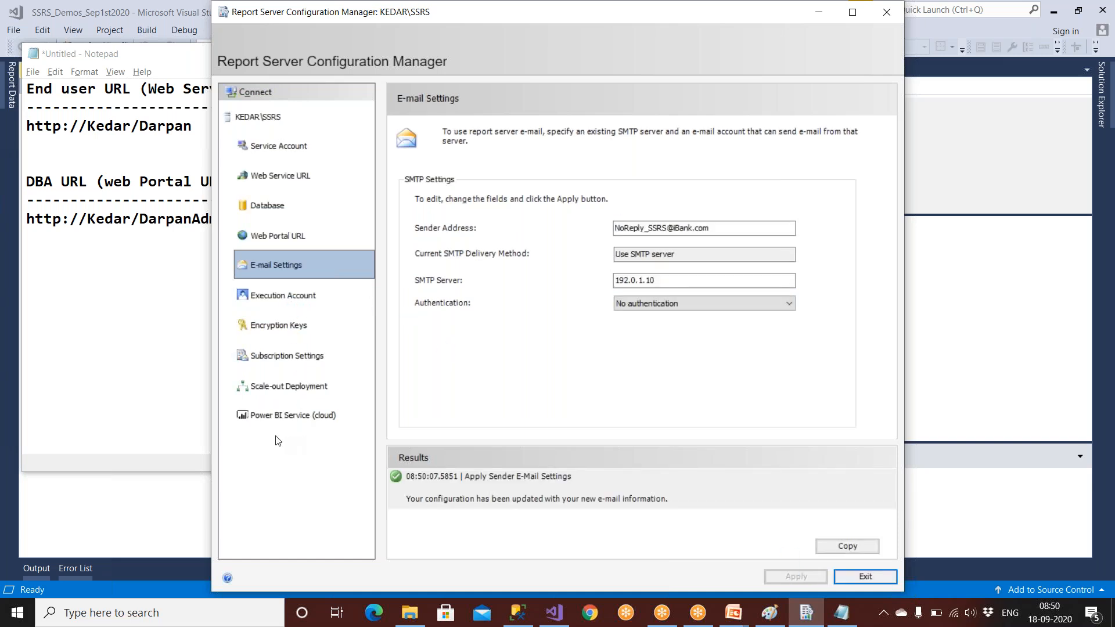
pyautogui.click(274, 421)
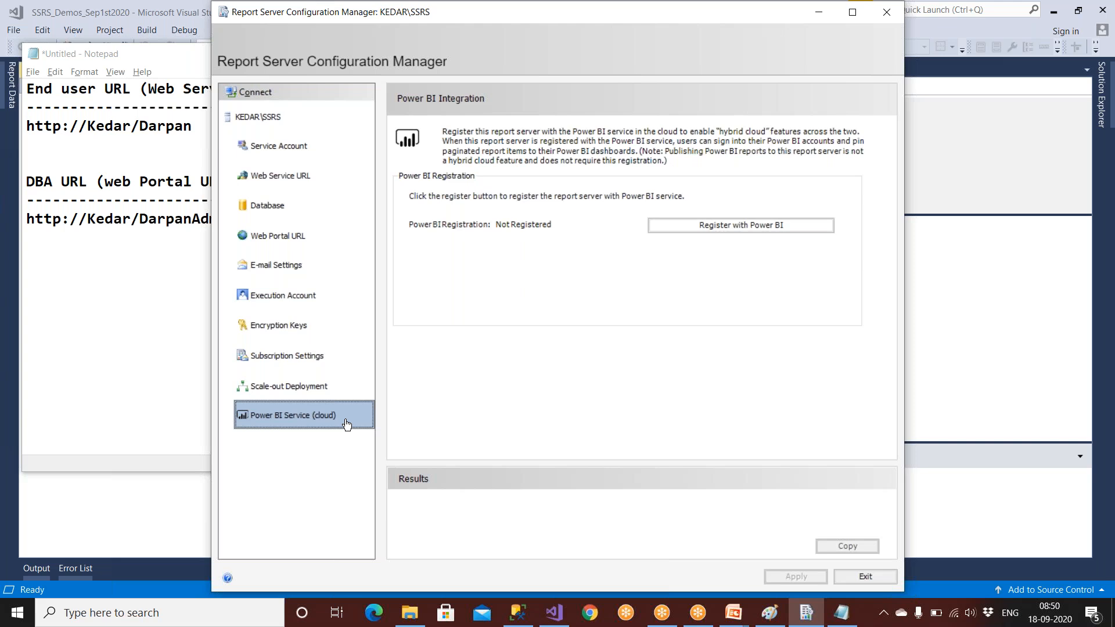
# Step: Review the Service Account, Web Service URL, Database, Web Portal URL, E-mail and Execution Account pages, then exit
pyautogui.click(268, 156)
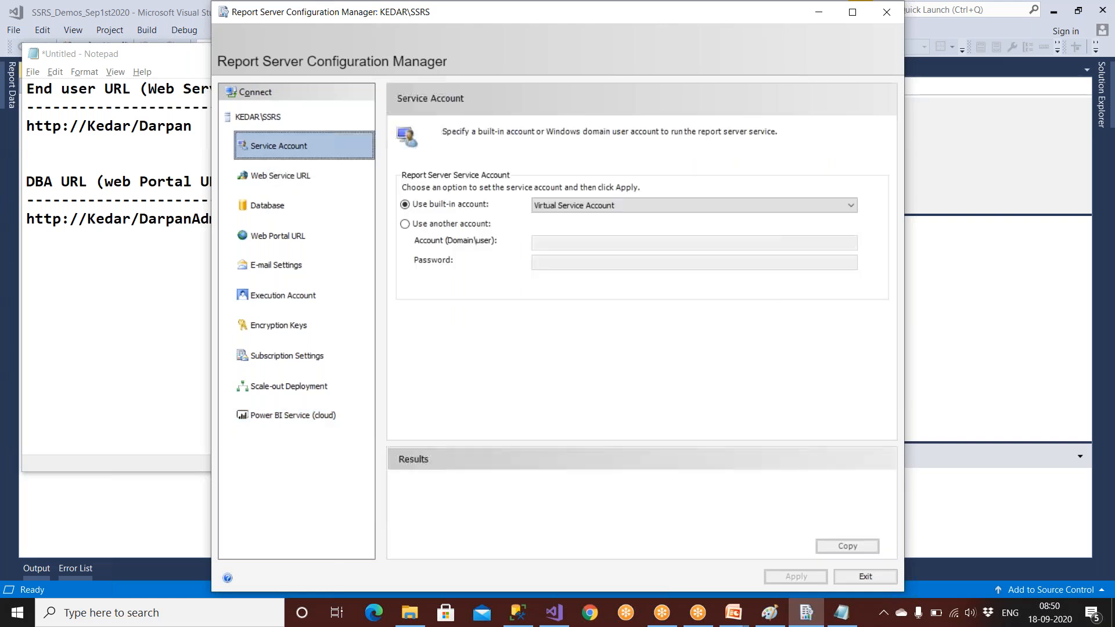
pyautogui.click(268, 177)
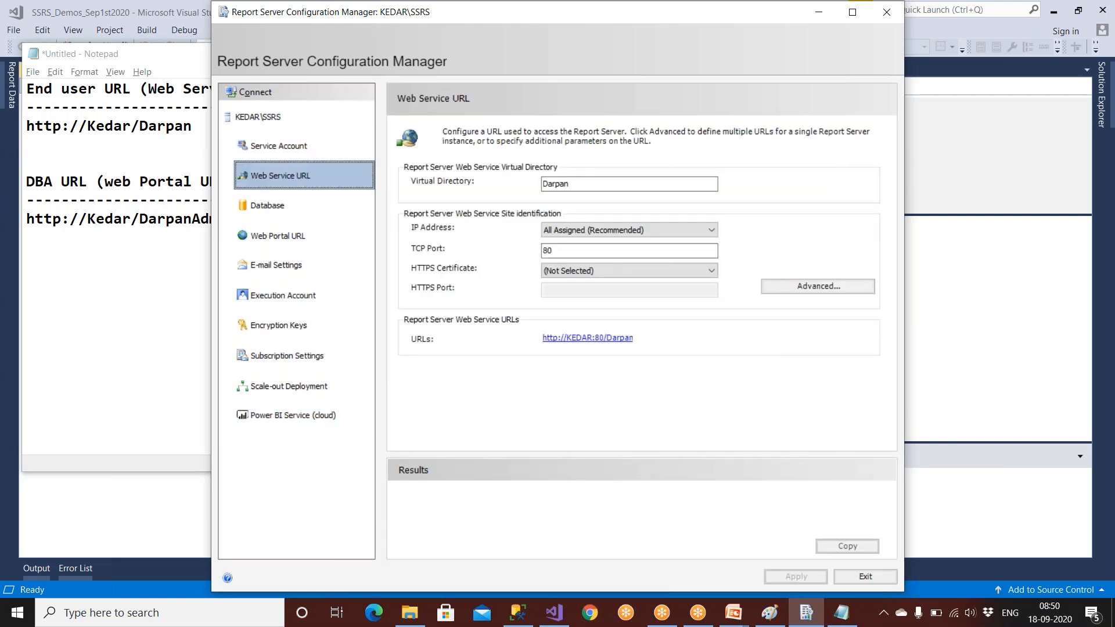
pyautogui.click(302, 204)
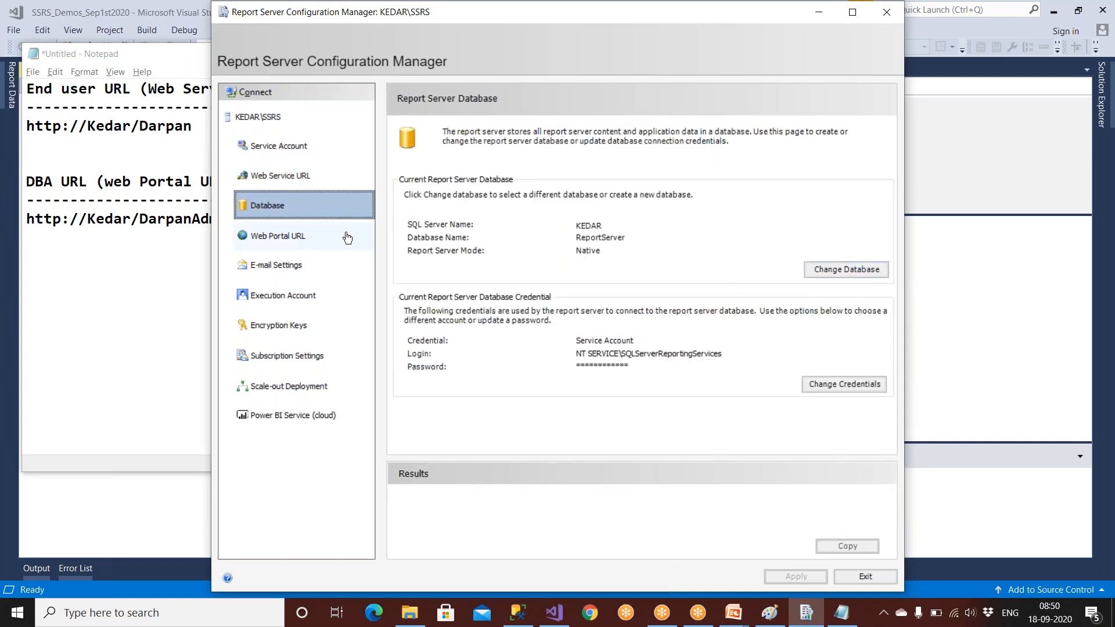
pyautogui.click(264, 242)
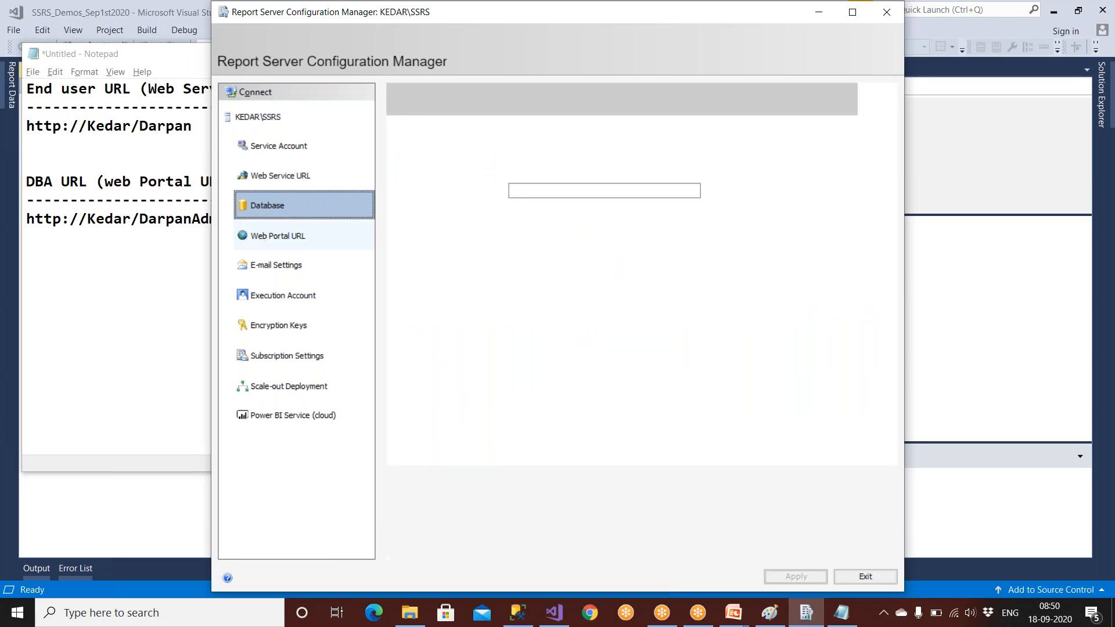
pyautogui.click(290, 268)
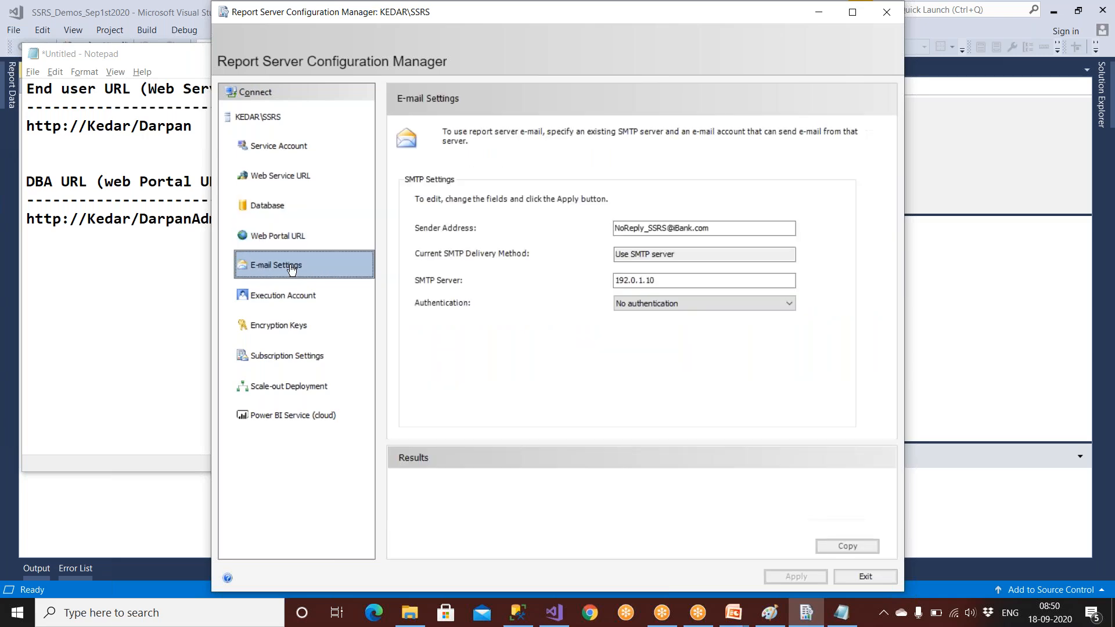
pyautogui.click(287, 293)
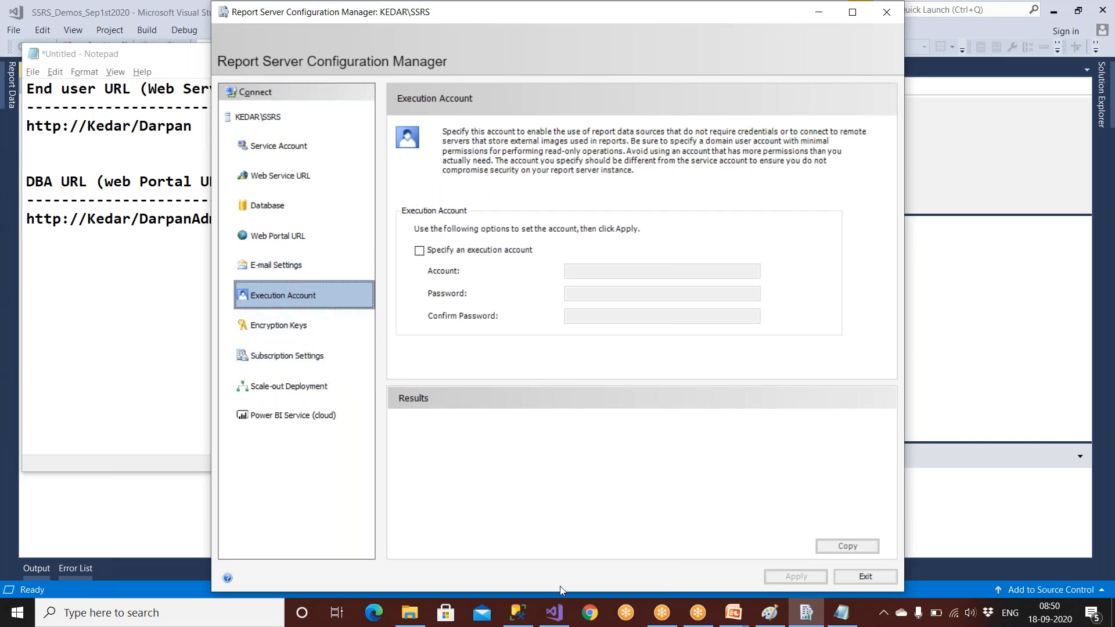
pyautogui.click(864, 578)
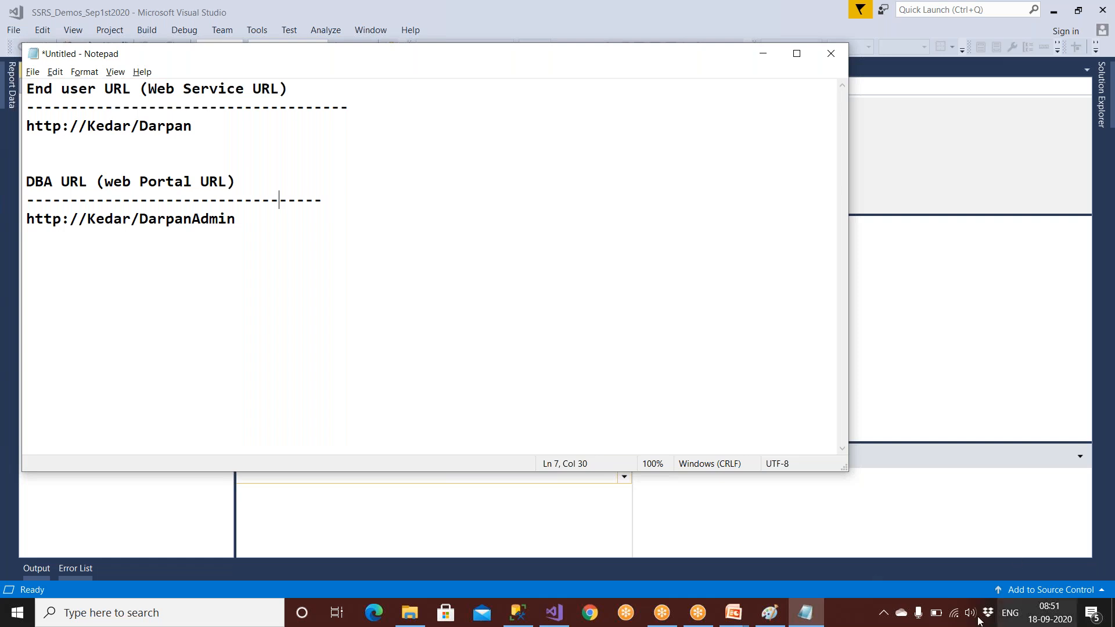
pyautogui.click(766, 616)
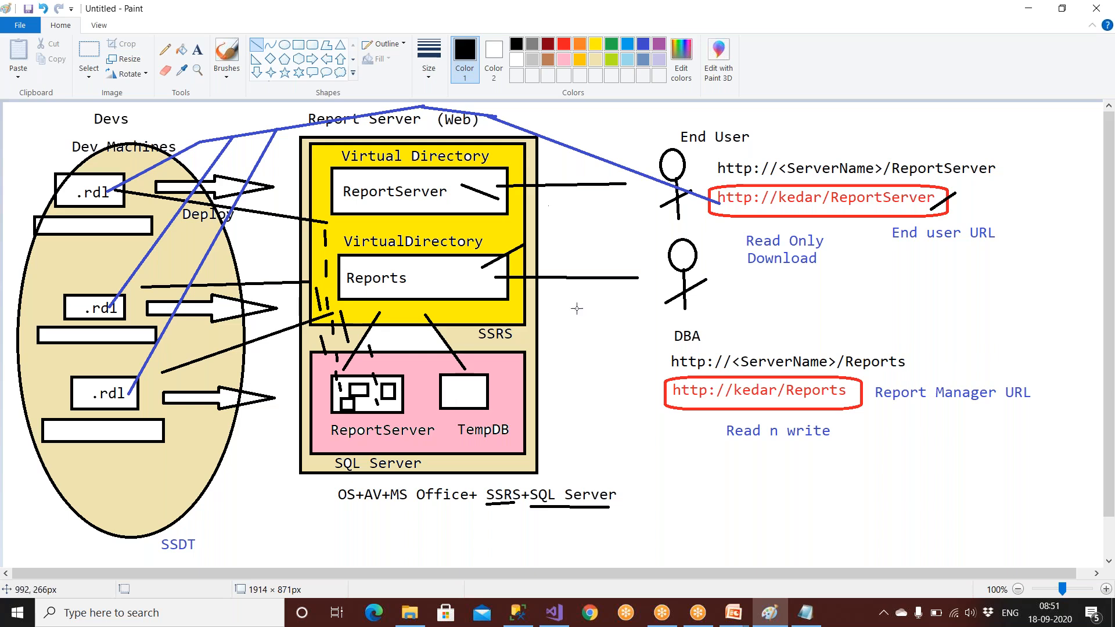
pyautogui.click(805, 612)
pyautogui.moveTo(178, 126); pyautogui.dragTo(26, 126)
pyautogui.rightClick(73, 127)
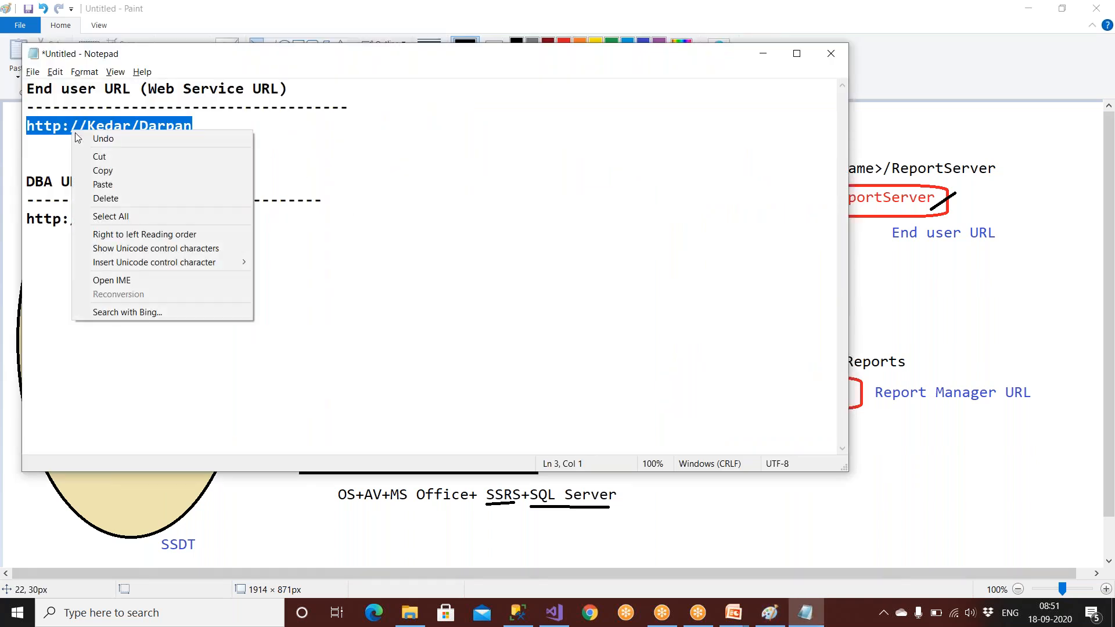
pyautogui.click(89, 170)
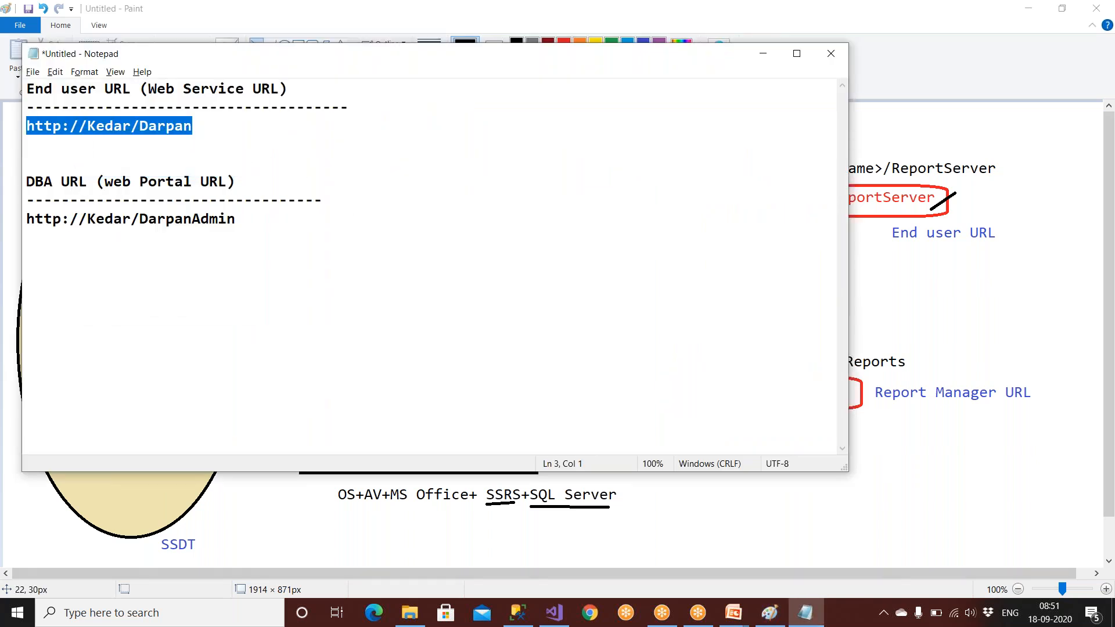
pyautogui.click(555, 614)
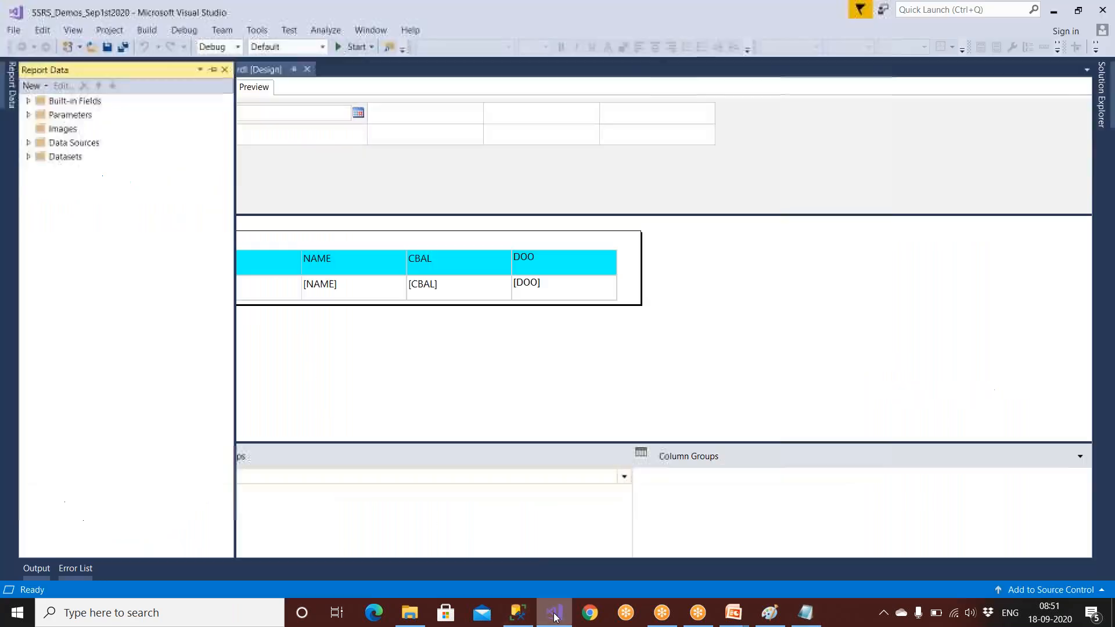
pyautogui.click(1103, 89)
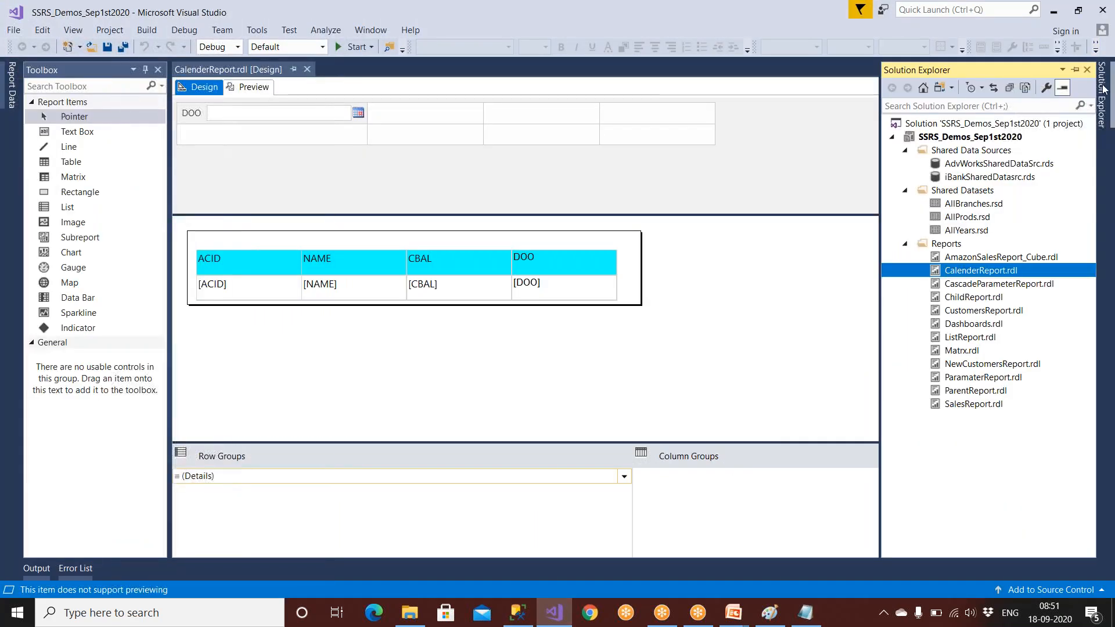
pyautogui.click(1016, 139)
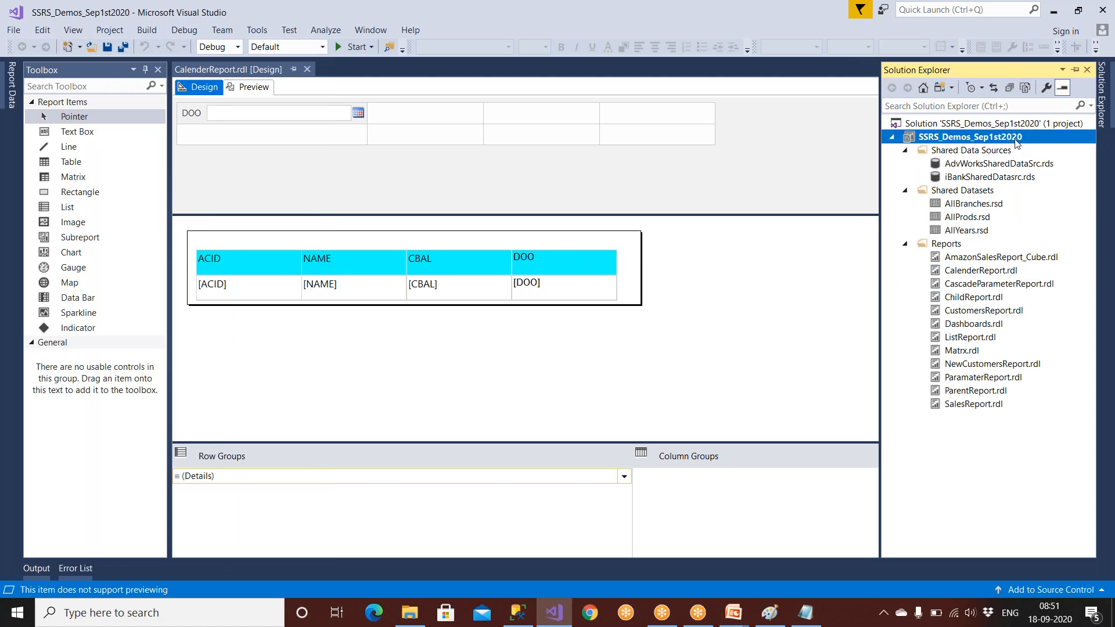
pyautogui.rightClick(1017, 139)
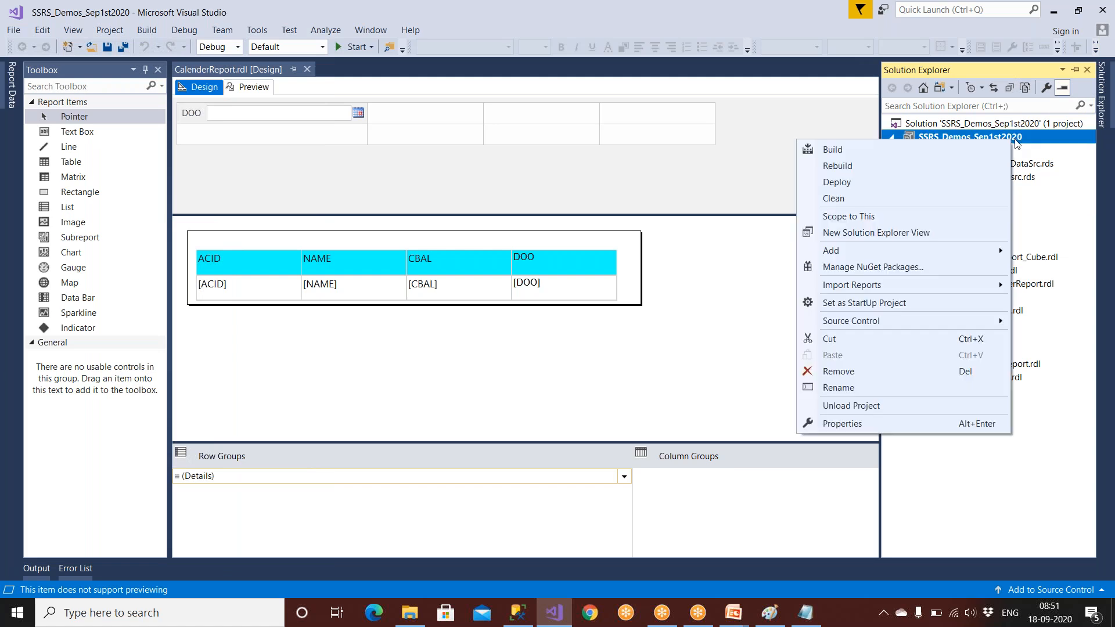
pyautogui.click(866, 423)
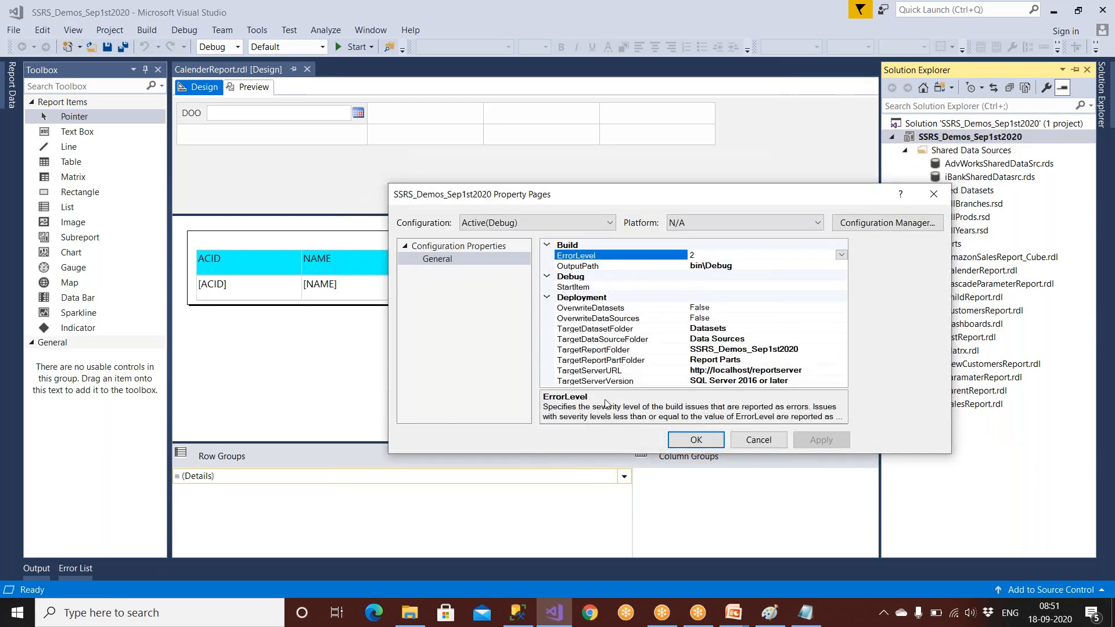
pyautogui.click(601, 371)
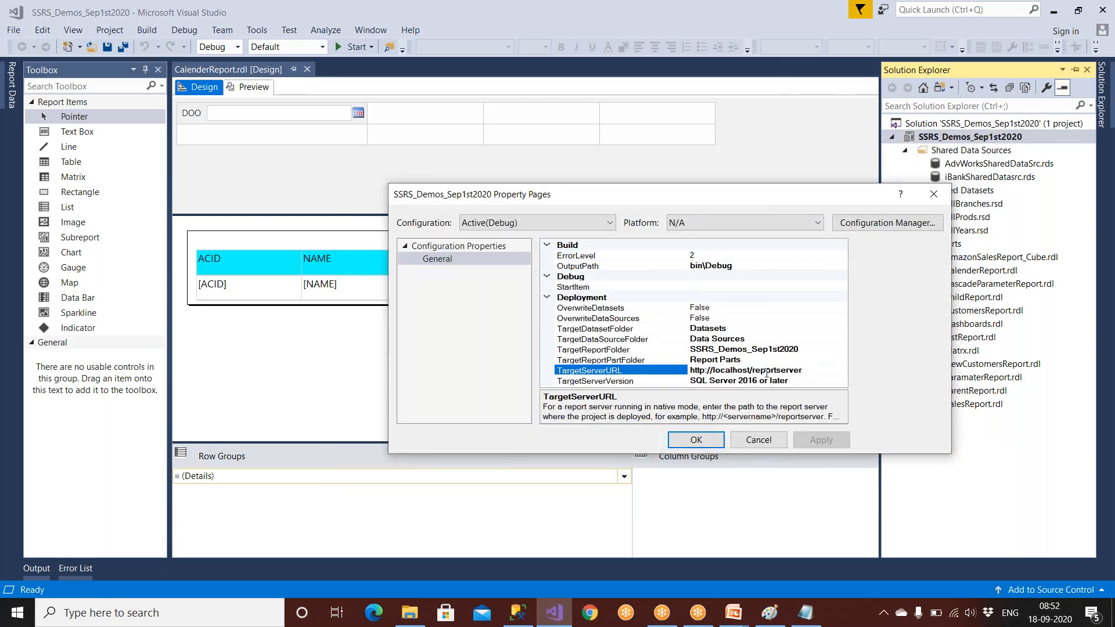
pyautogui.moveTo(812, 373); pyautogui.dragTo(690, 372)
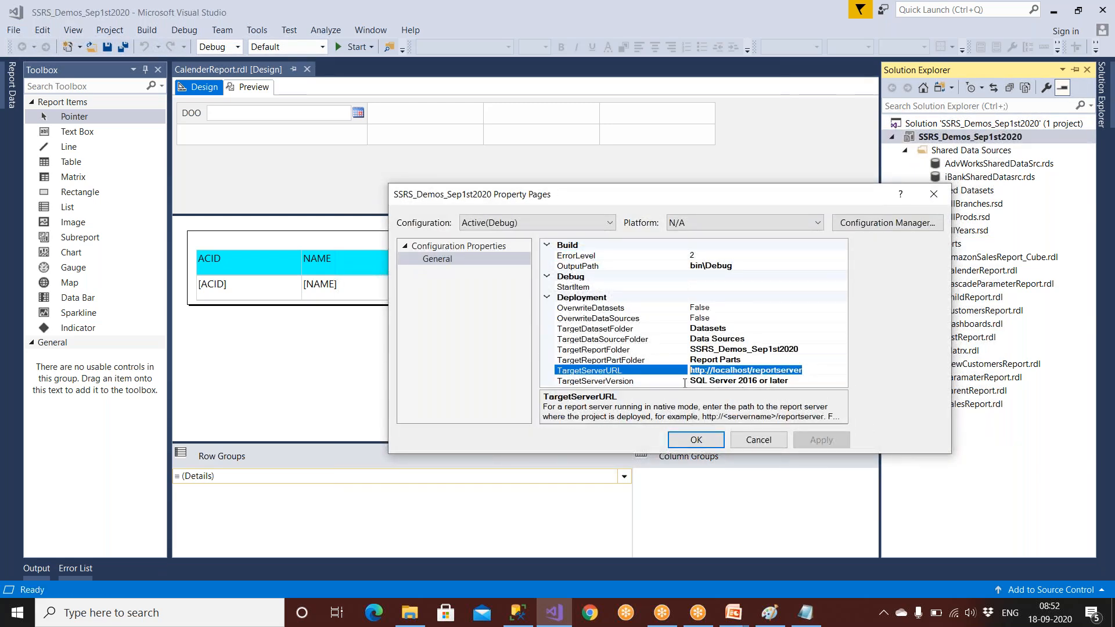
pyautogui.press('BackSpace')
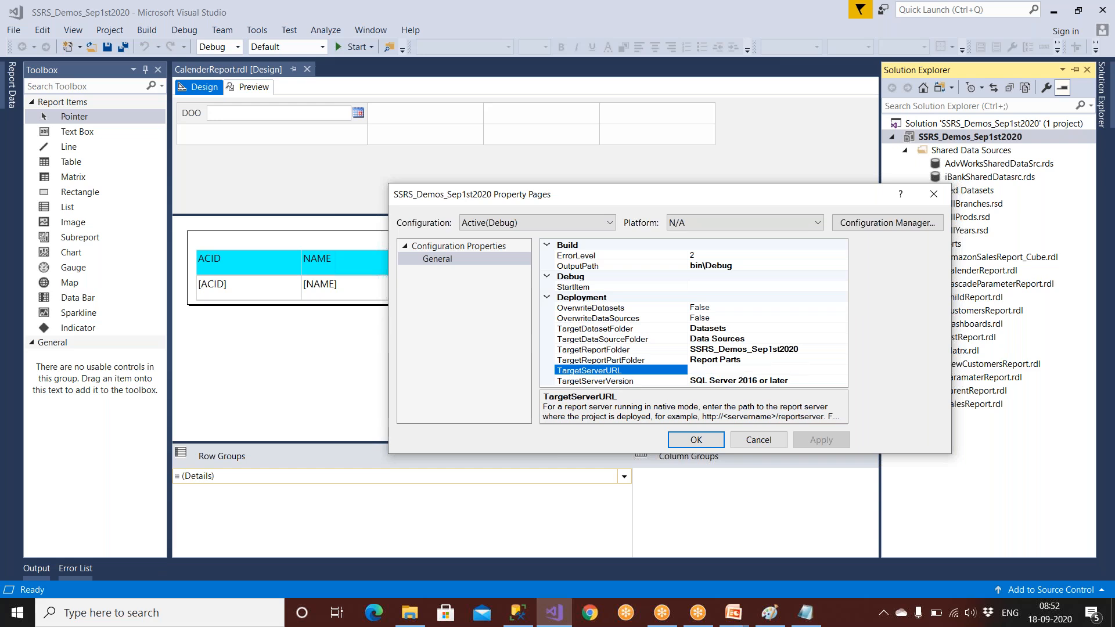
pyautogui.hotkey('ctrl', 'v')
pyautogui.click(806, 613)
pyautogui.moveTo(249, 219); pyautogui.dragTo(17, 178)
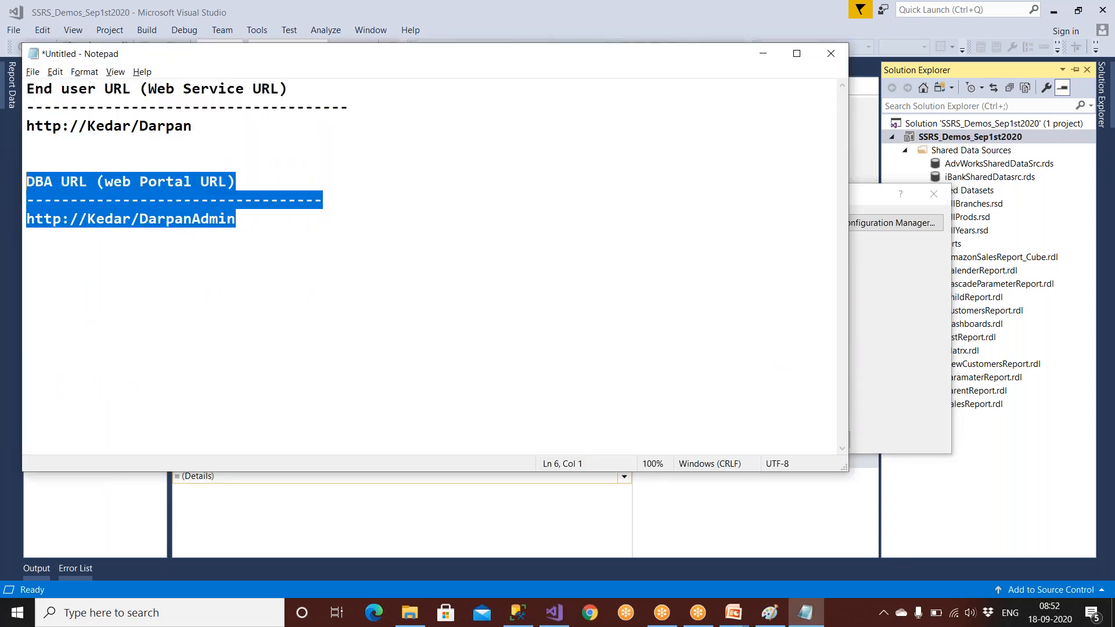
pyautogui.moveTo(200, 128); pyautogui.dragTo(18, 77)
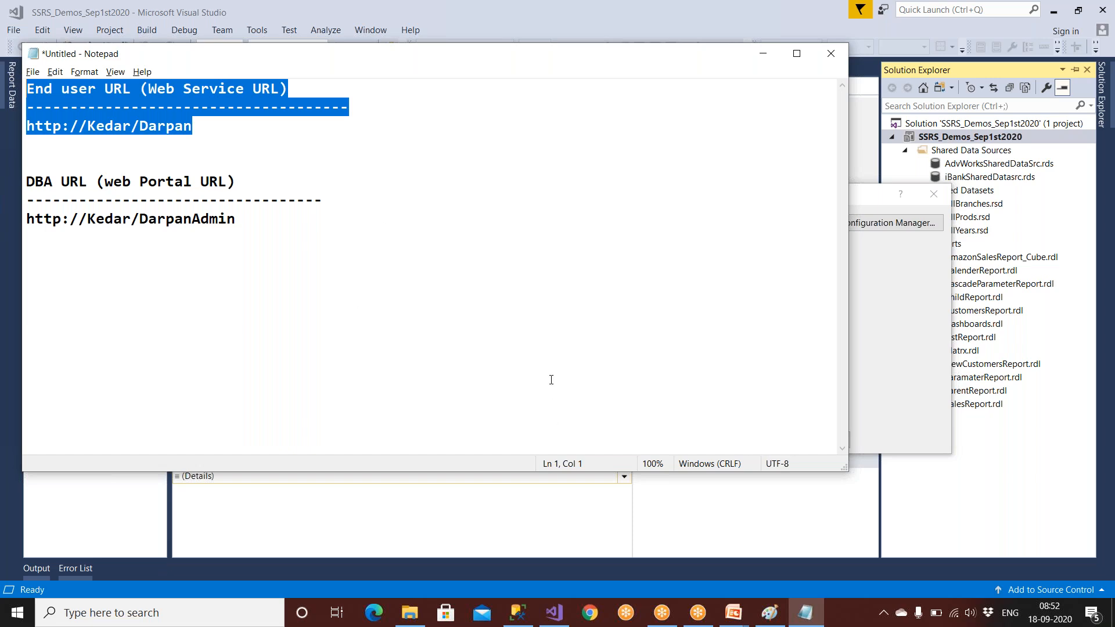
pyautogui.click(555, 612)
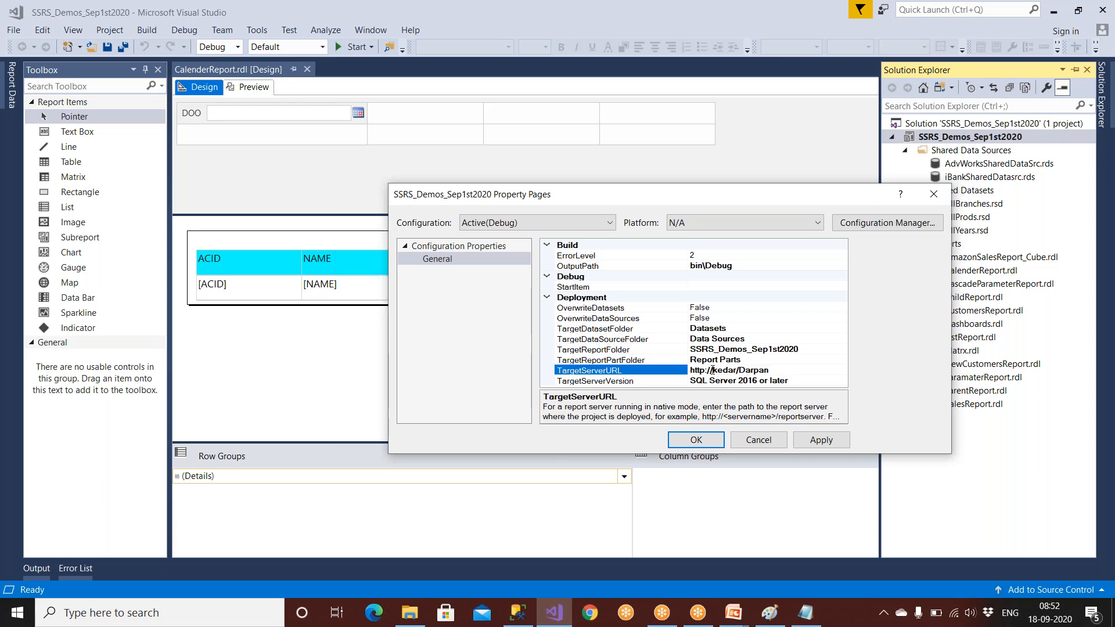
# Step: Set the project's TargetReportFolder to IBankReports
pyautogui.moveTo(711, 370); pyautogui.dragTo(740, 370)
pyautogui.moveTo(782, 370); pyautogui.dragTo(688, 378)
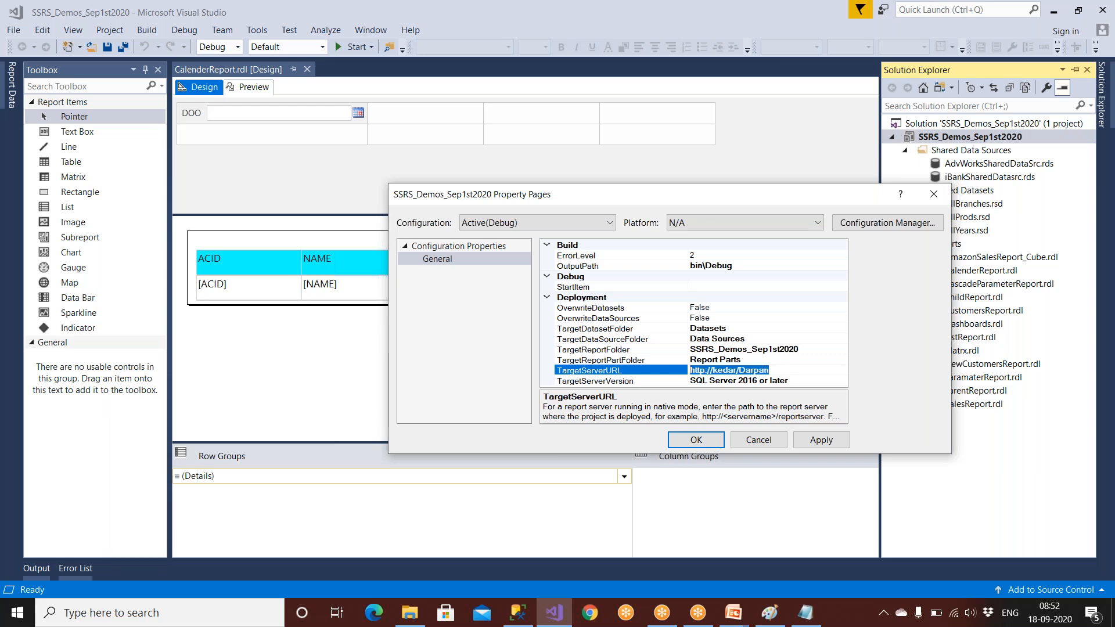
pyautogui.click(715, 349)
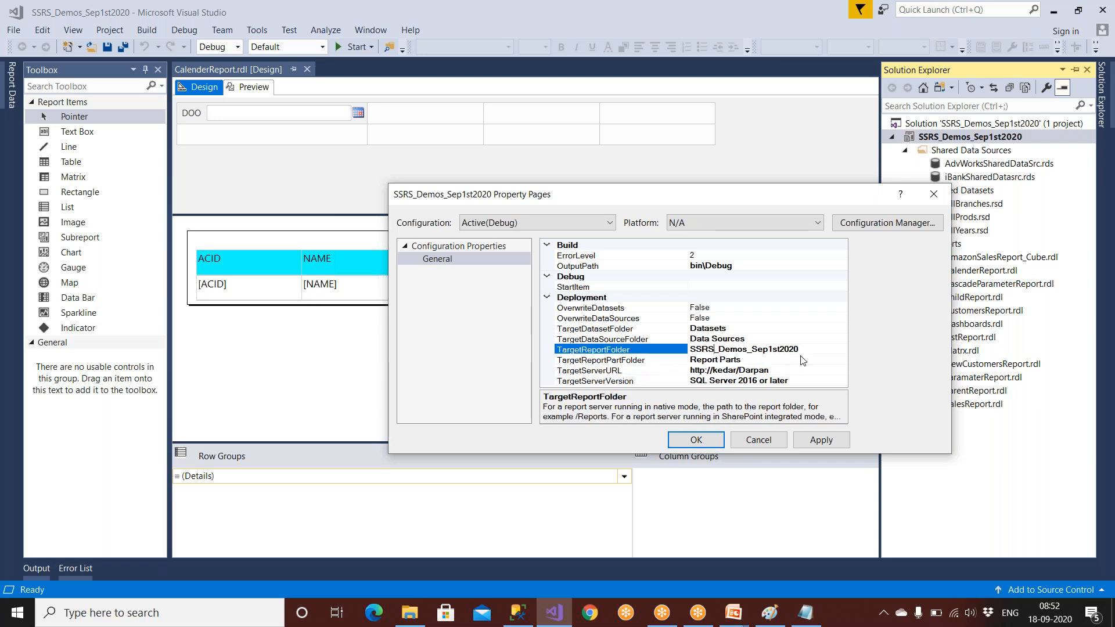
pyautogui.moveTo(799, 349); pyautogui.dragTo(689, 349)
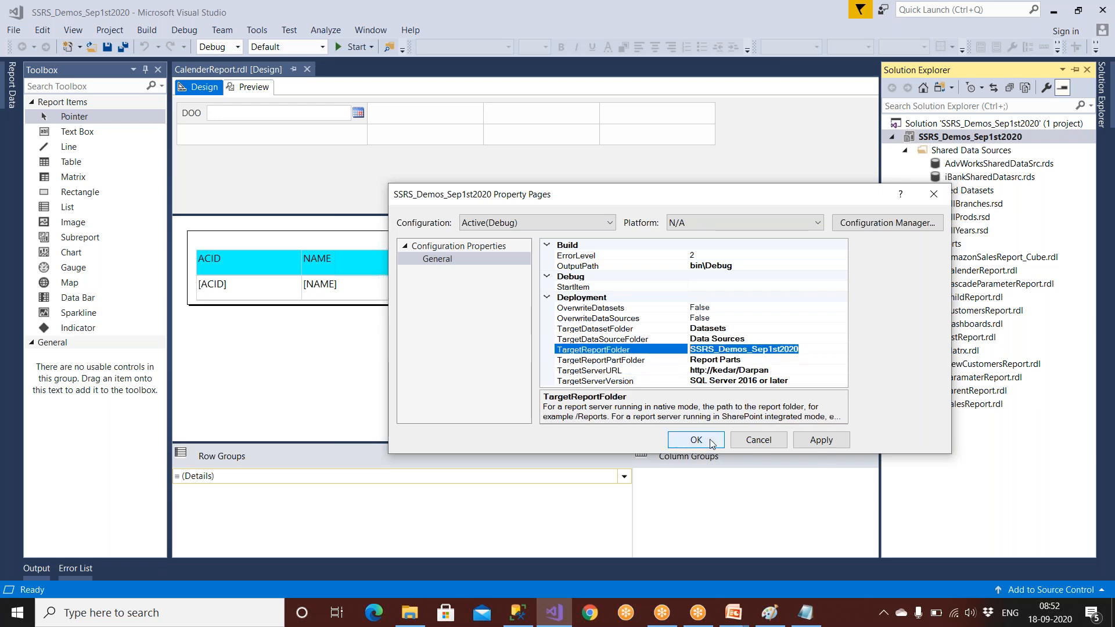
pyautogui.write('INa')
pyautogui.press('BackSpace')
pyautogui.press('BackSpace')
pyautogui.write('Ban')
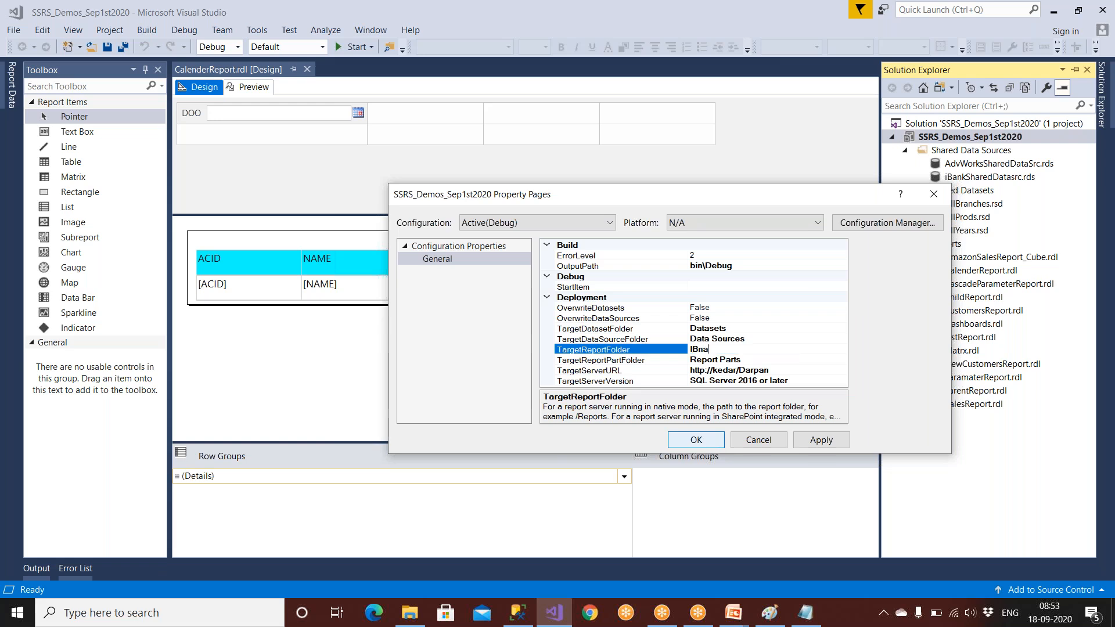
pyautogui.write('kReports')
# Step: Set OverwriteDatasets and OverwriteDataSources to True
pyautogui.doubleClick(619, 310)
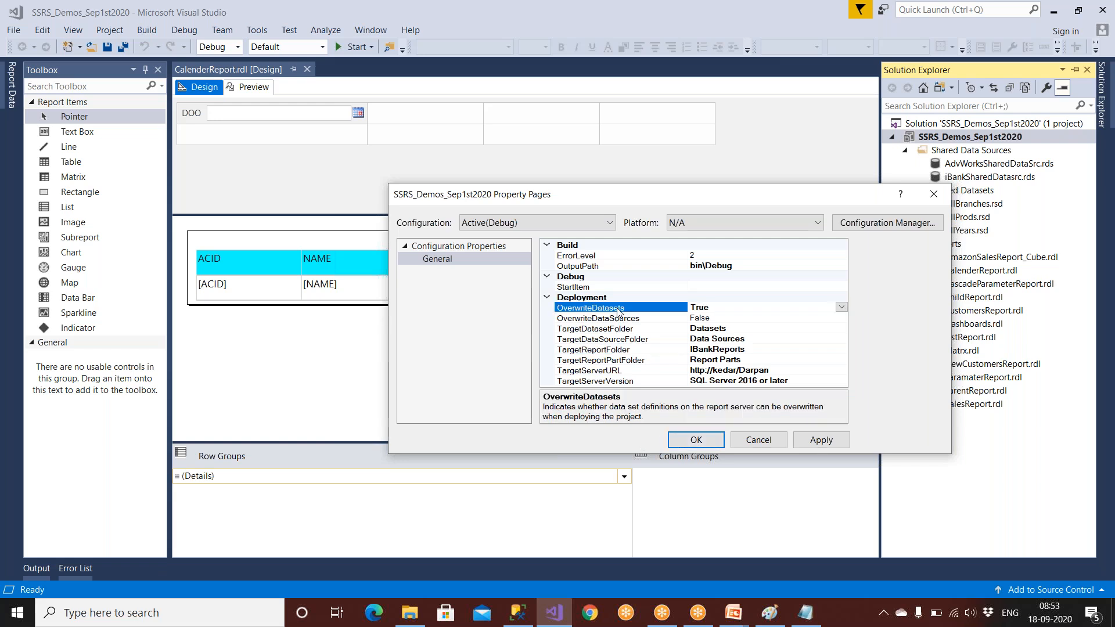
pyautogui.doubleClick(619, 319)
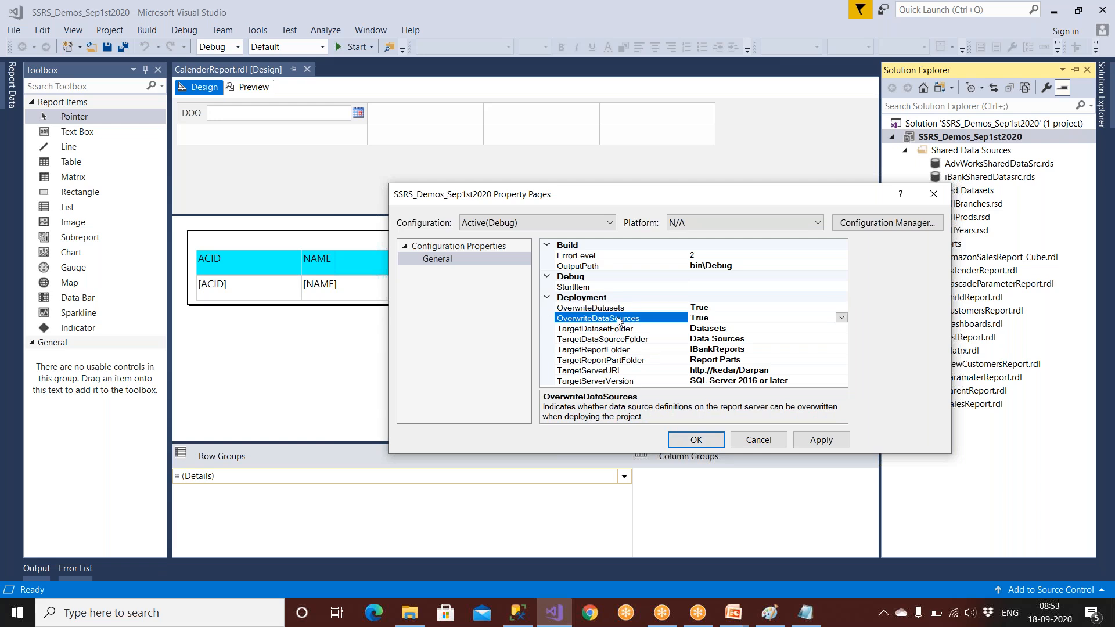
pyautogui.click(620, 308)
pyautogui.click(619, 317)
pyautogui.click(620, 310)
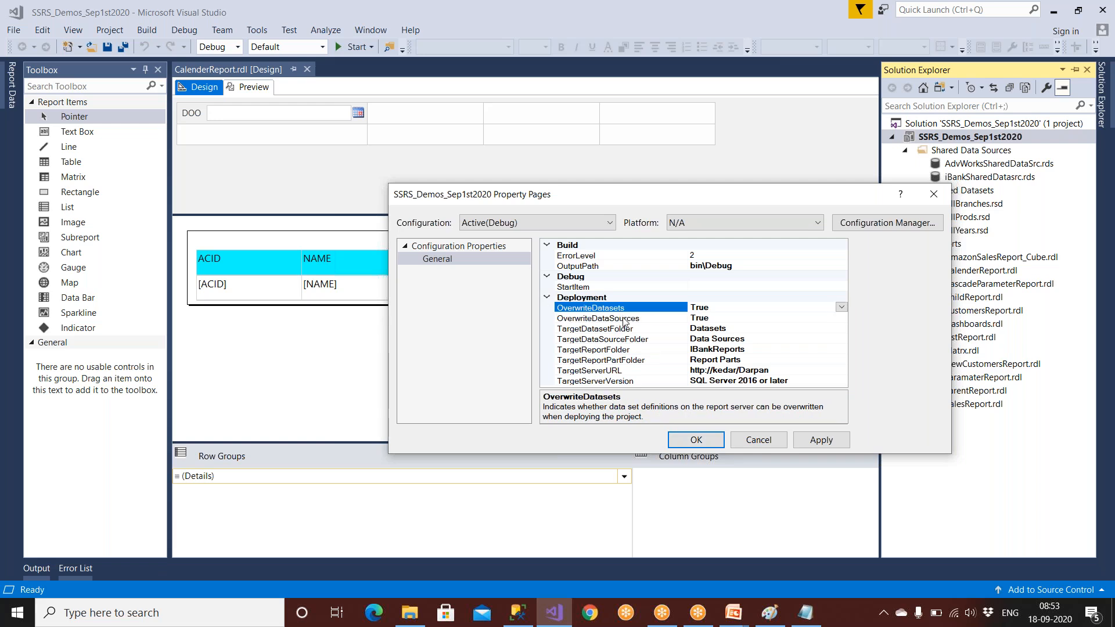
pyautogui.click(623, 319)
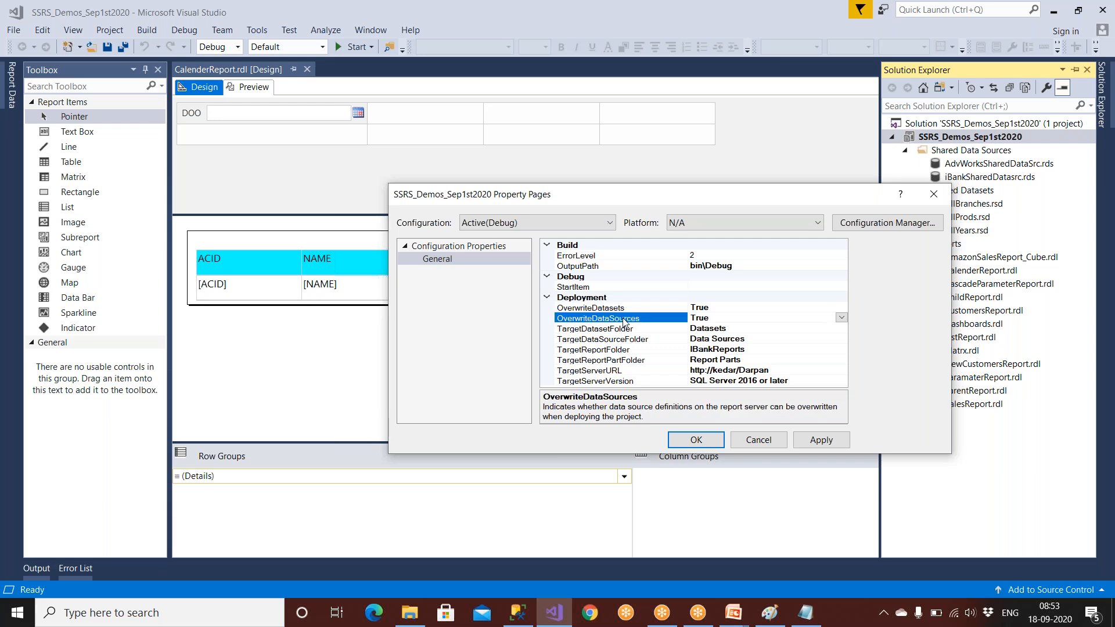
pyautogui.click(625, 311)
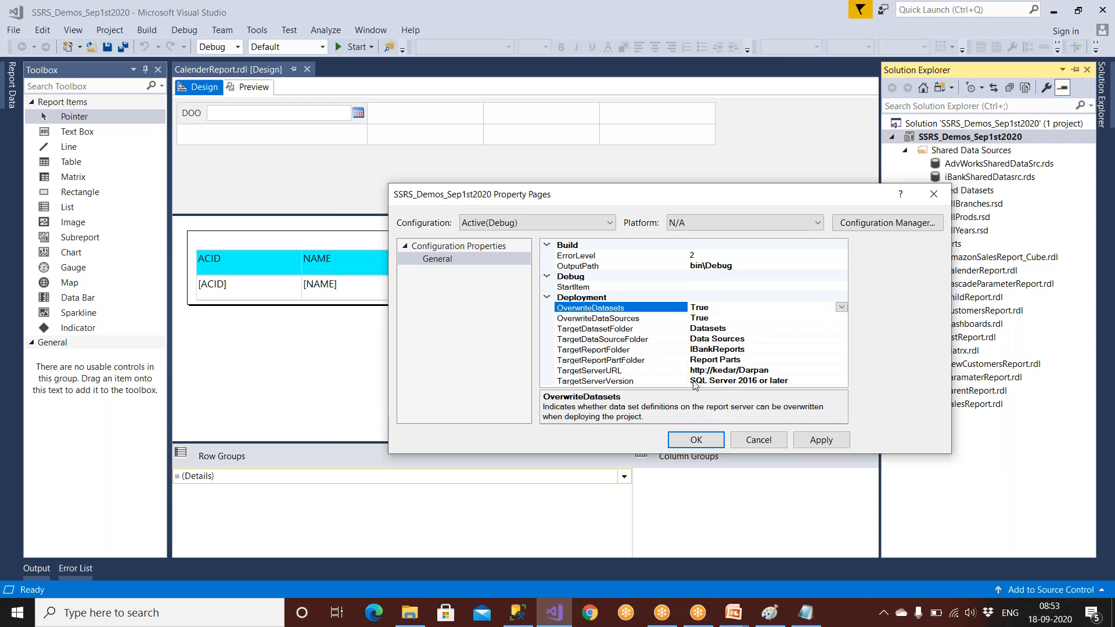
# Step: Verify the target server URL and IBankReports folder, then apply and close the properties
pyautogui.click(707, 370)
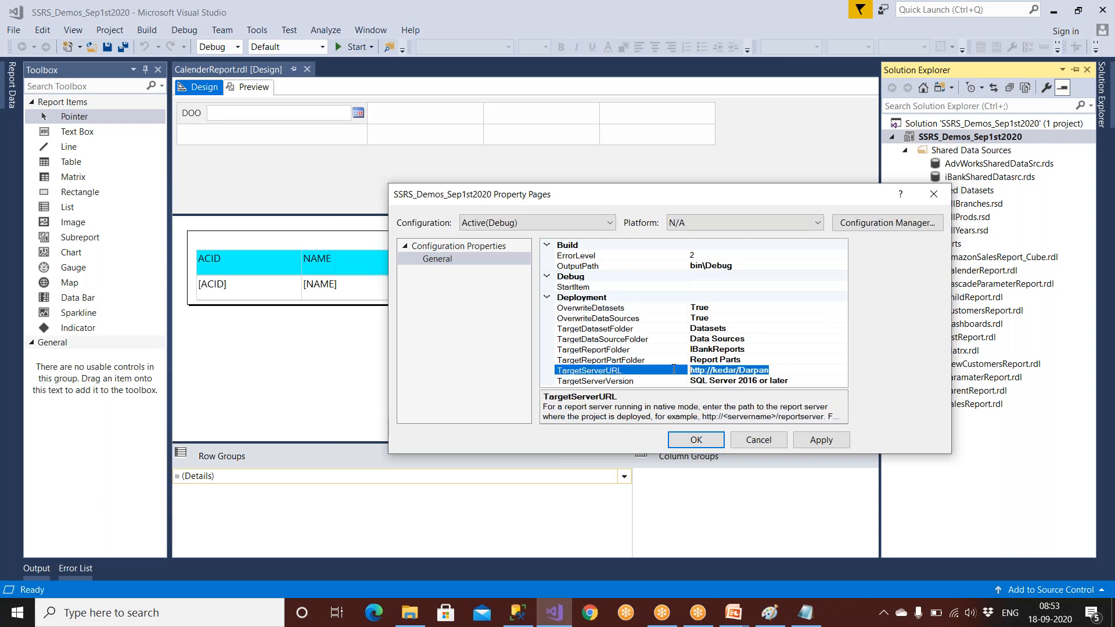
pyautogui.click(698, 350)
pyautogui.moveTo(760, 352); pyautogui.dragTo(668, 351)
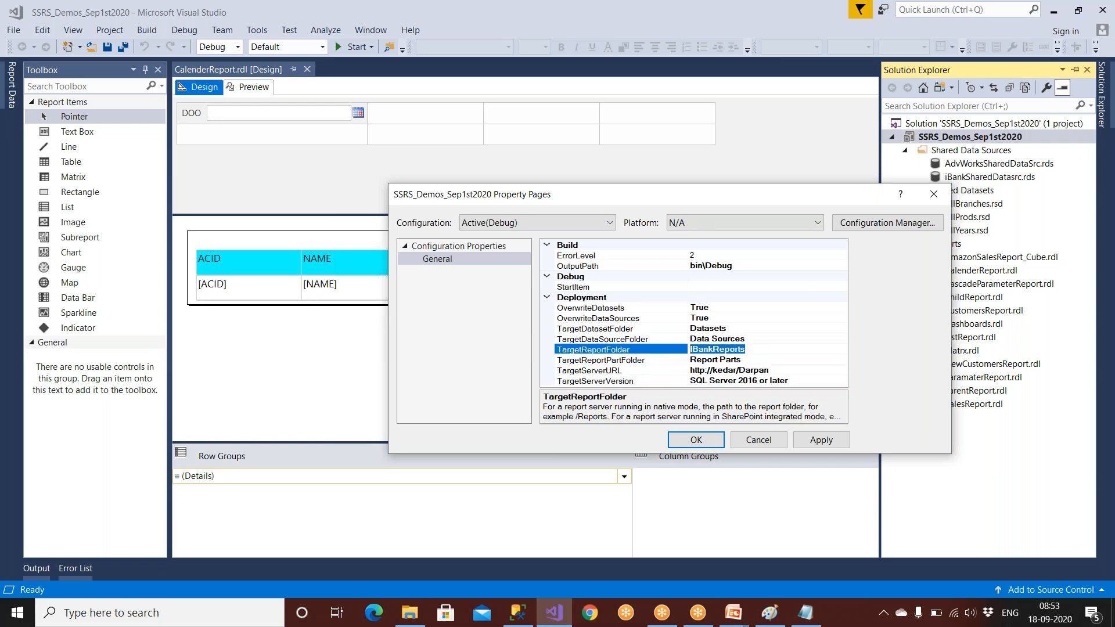
pyautogui.click(825, 443)
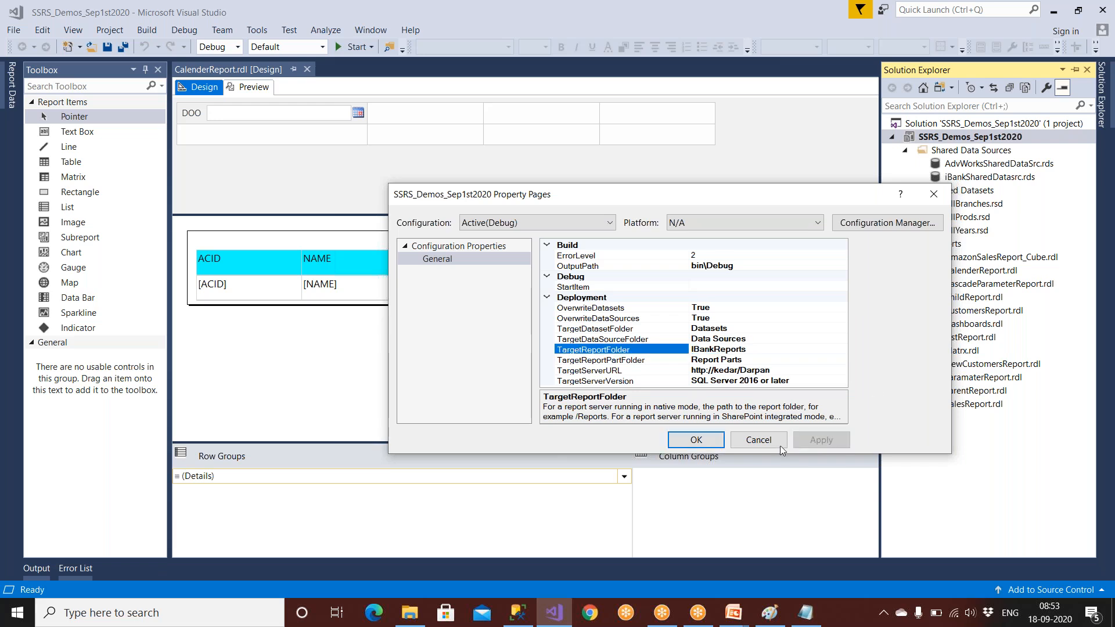
pyautogui.click(709, 444)
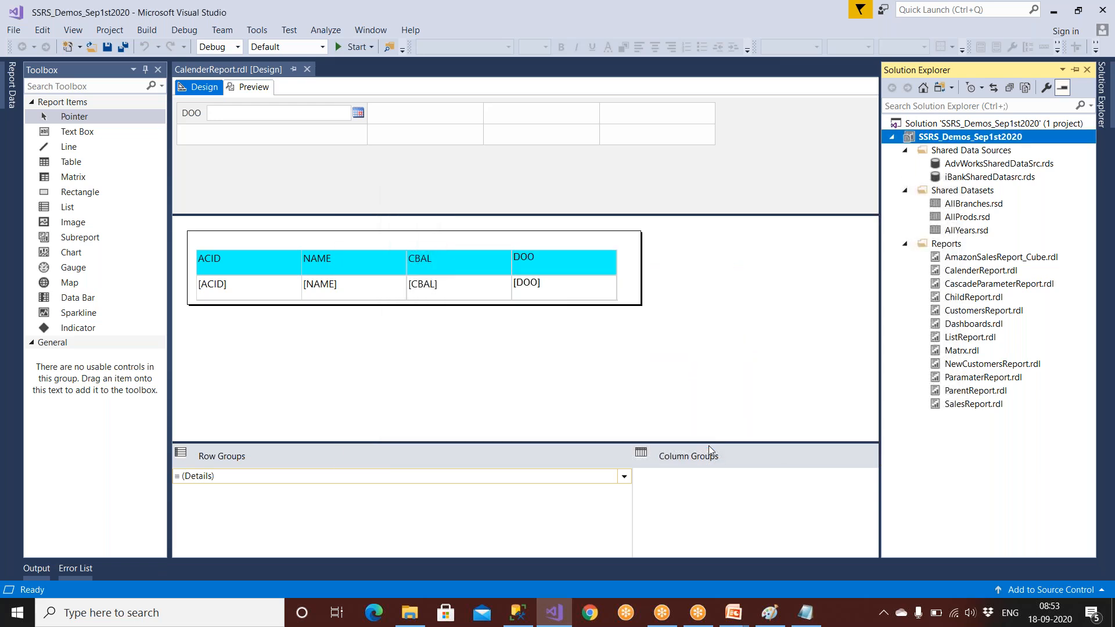
pyautogui.click(767, 617)
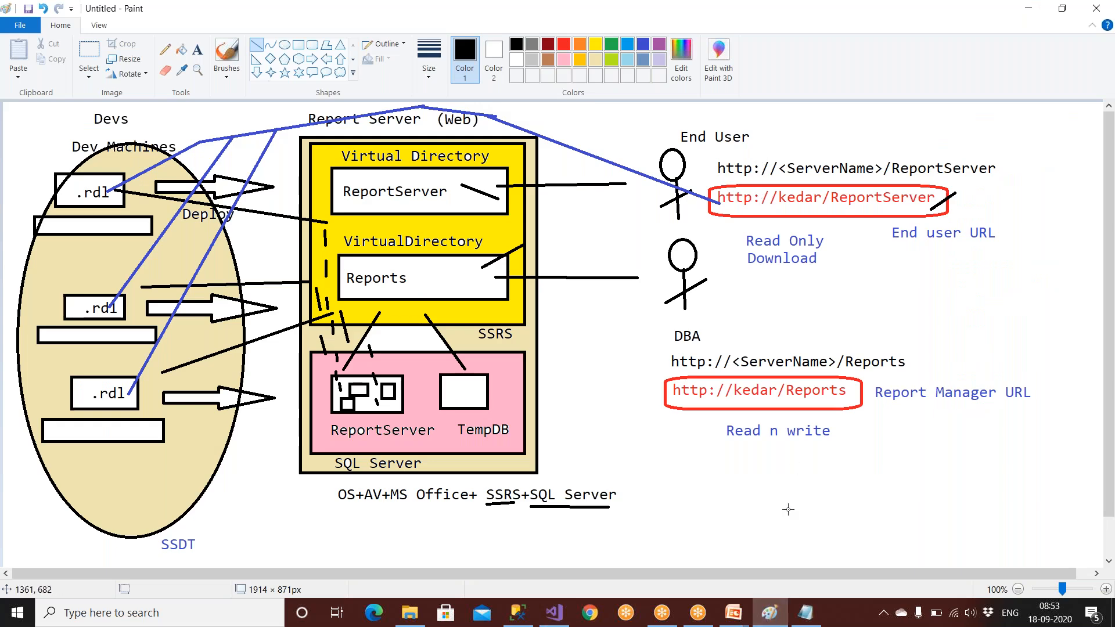
pyautogui.click(555, 613)
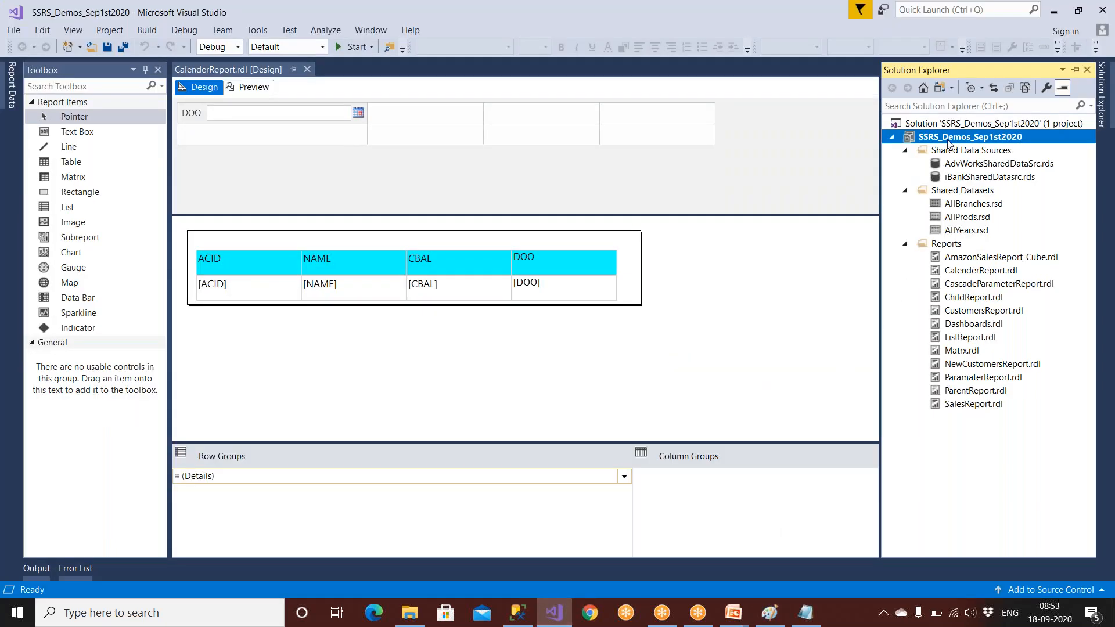
pyautogui.rightClick(948, 142)
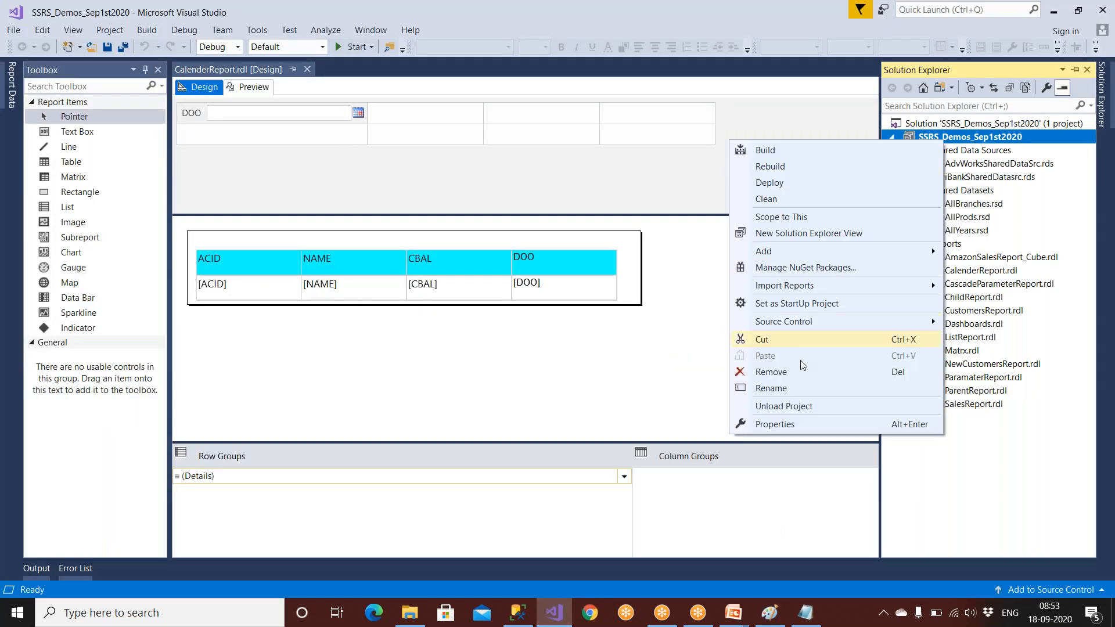
pyautogui.click(790, 425)
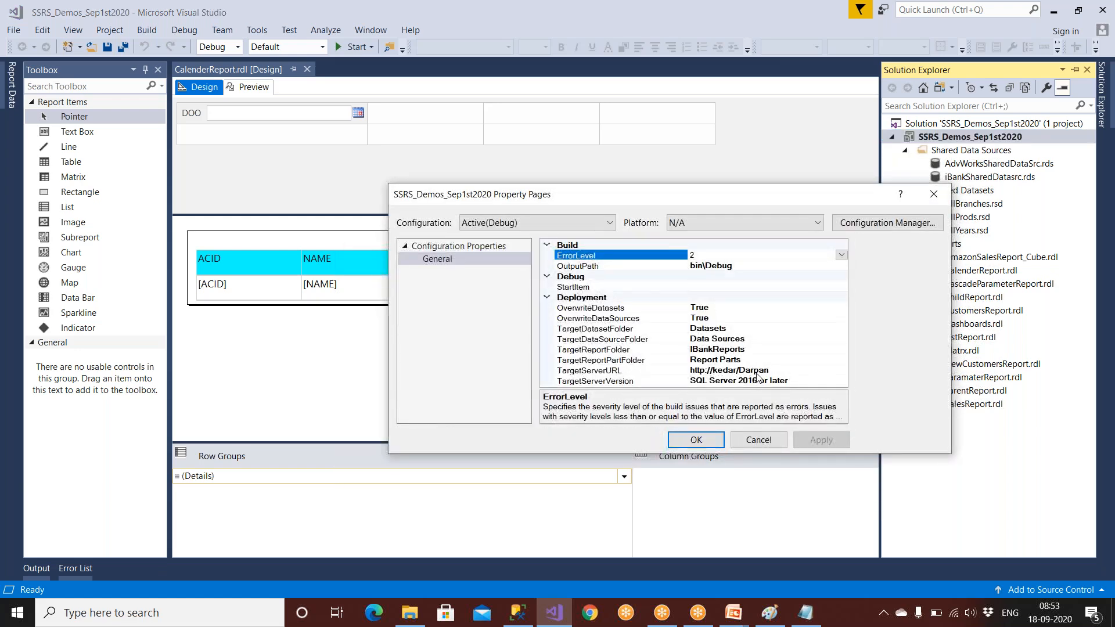
pyautogui.click(660, 370)
pyautogui.click(639, 350)
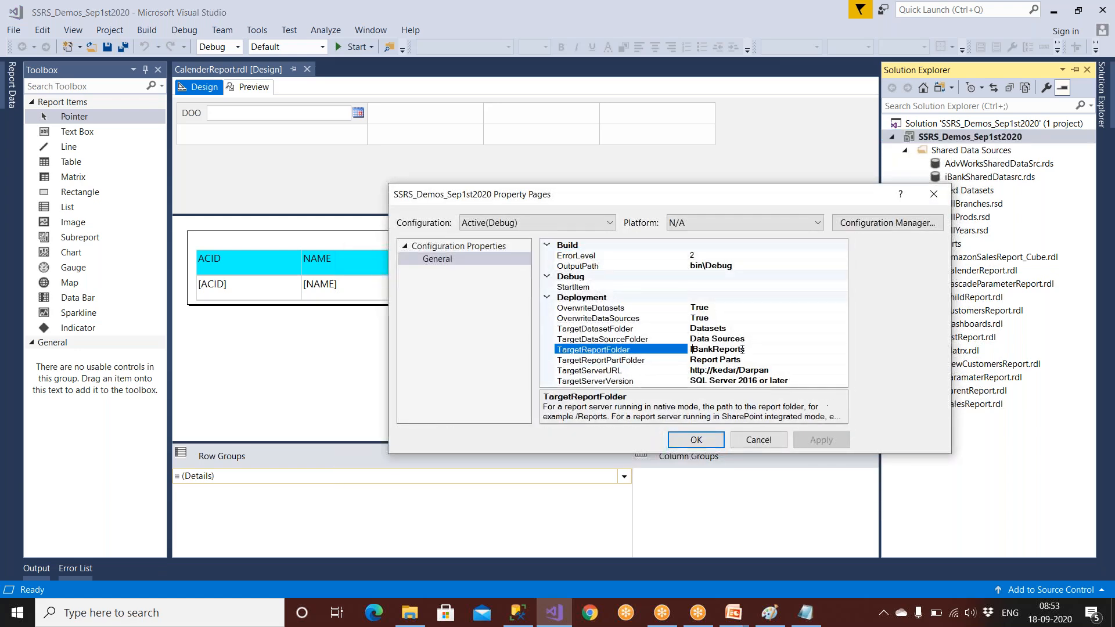
pyautogui.click(700, 308)
pyautogui.click(705, 319)
pyautogui.click(704, 441)
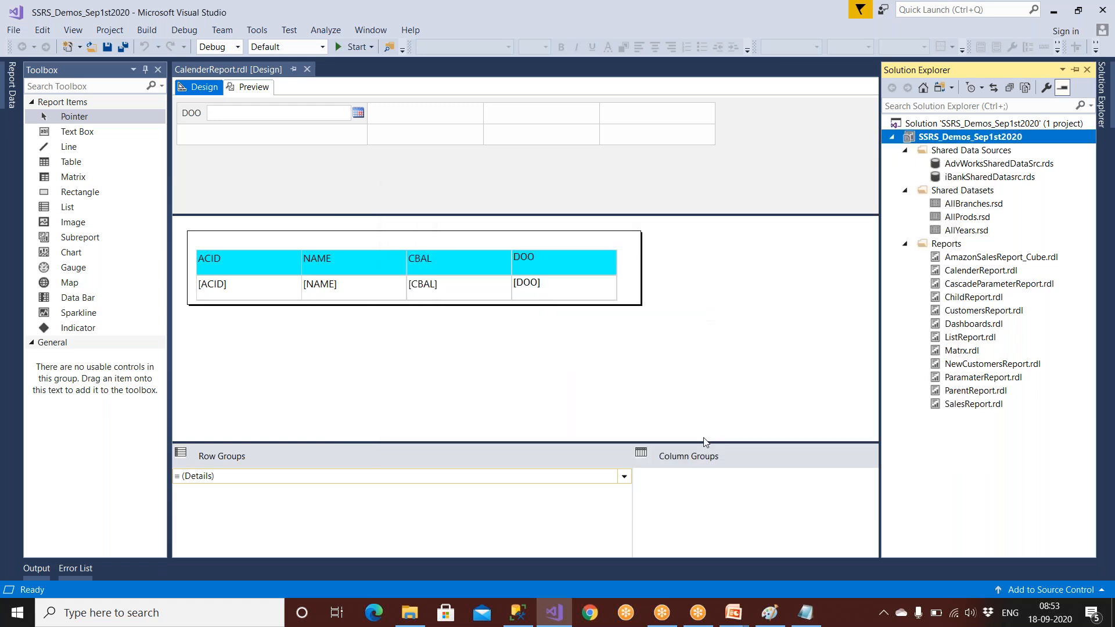
pyautogui.rightClick(937, 133)
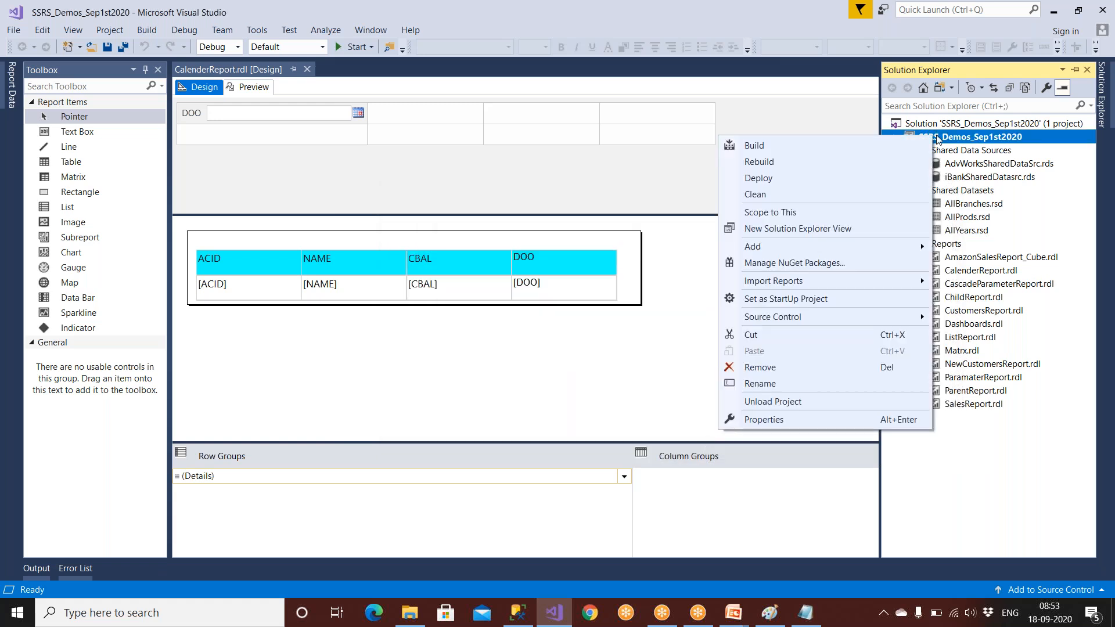
# Step: Build SSRS_Demos_Sep1st2020 and confirm 0 errors and 0 warnings in the Output window
pyautogui.click(774, 146)
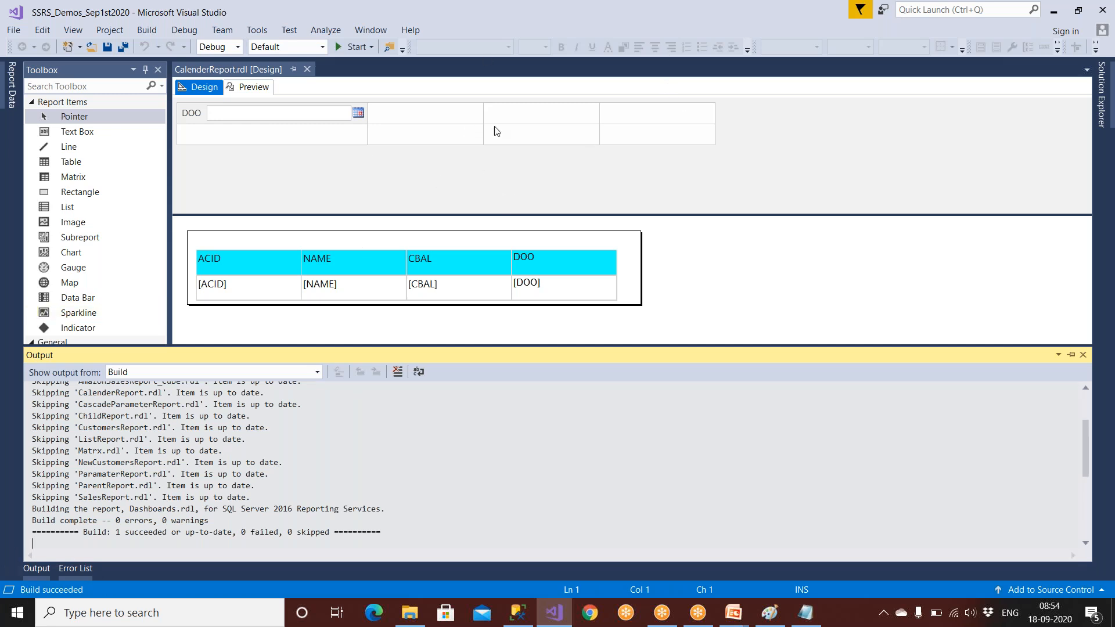
pyautogui.click(713, 40)
pyautogui.moveTo(93, 568)
pyautogui.mouseDown()
pyautogui.moveTo(33, 567)
pyautogui.moveTo(99, 600)
pyautogui.moveTo(28, 549)
pyautogui.moveTo(119, 589)
pyautogui.moveTo(38, 540)
pyautogui.mouseUp()
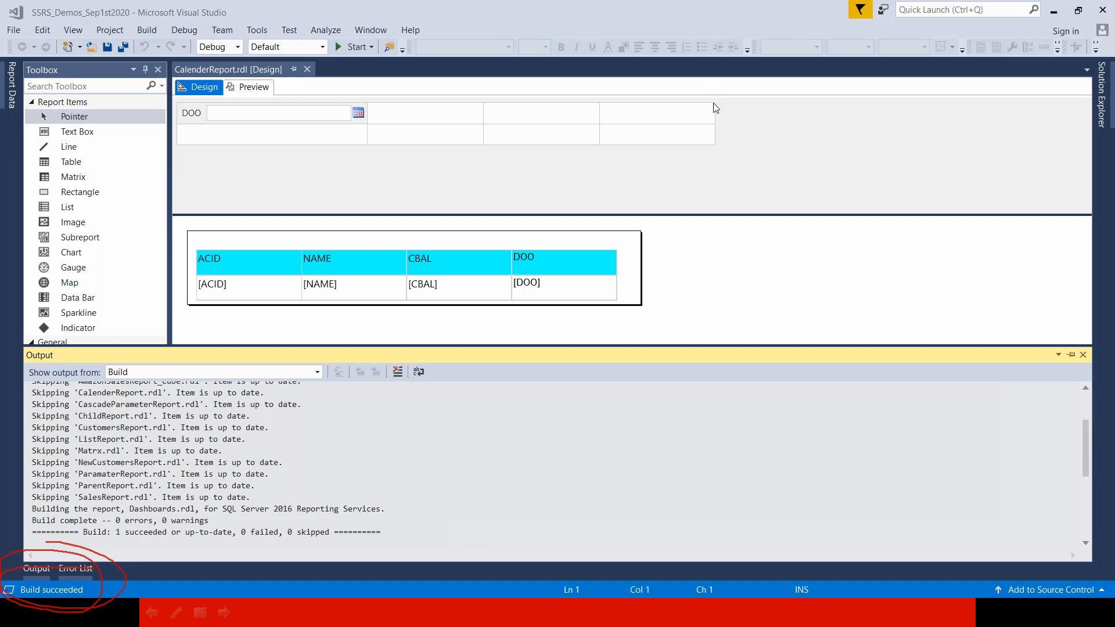
pyautogui.click(1102, 93)
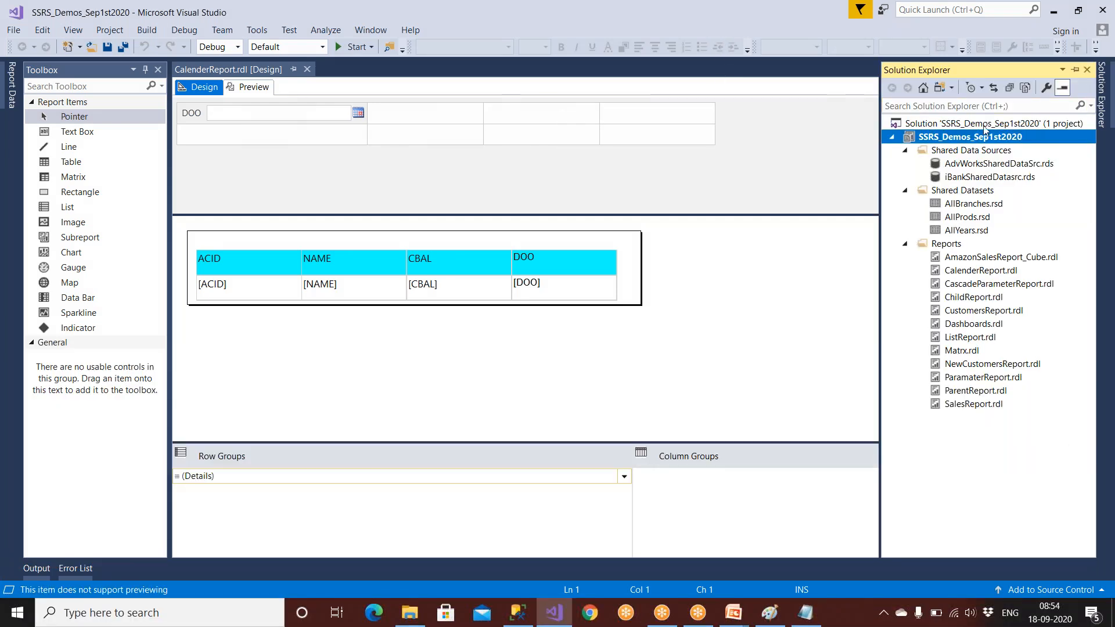
# Step: Rebuild the SSRS_Demos_Sep1st2020 project so all twelve reports build with 0 errors
pyautogui.rightClick(982, 136)
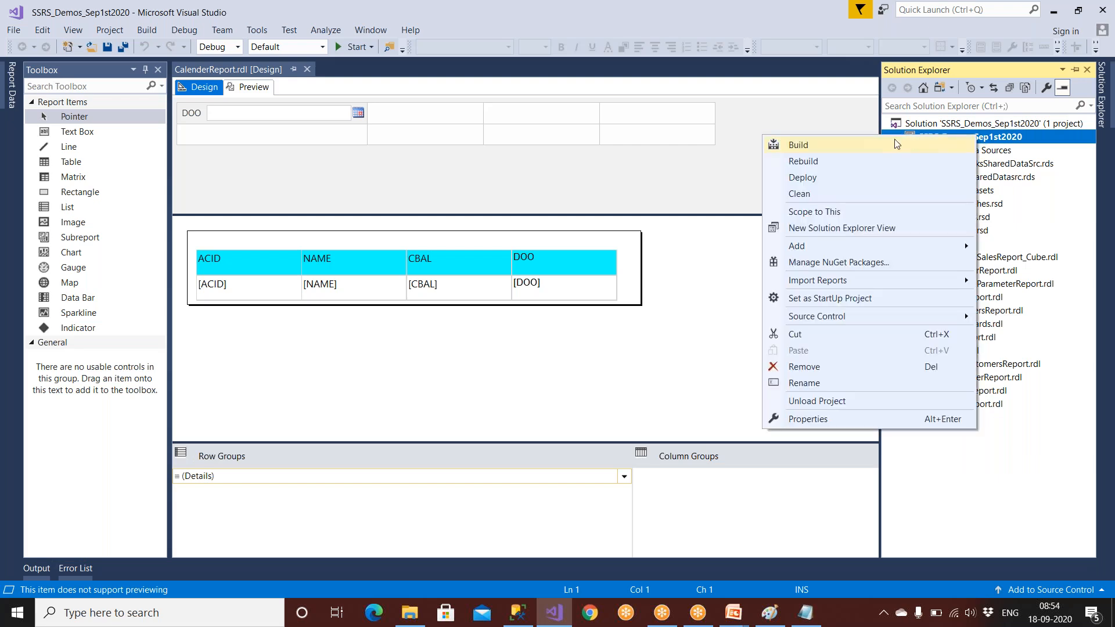
pyautogui.click(840, 162)
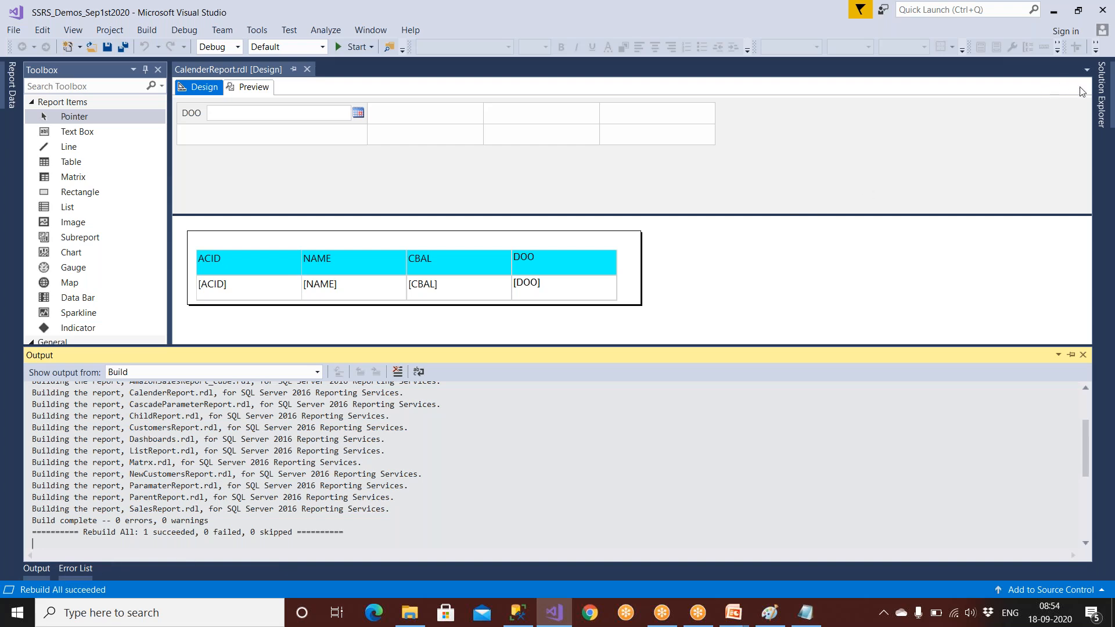
pyautogui.click(1102, 87)
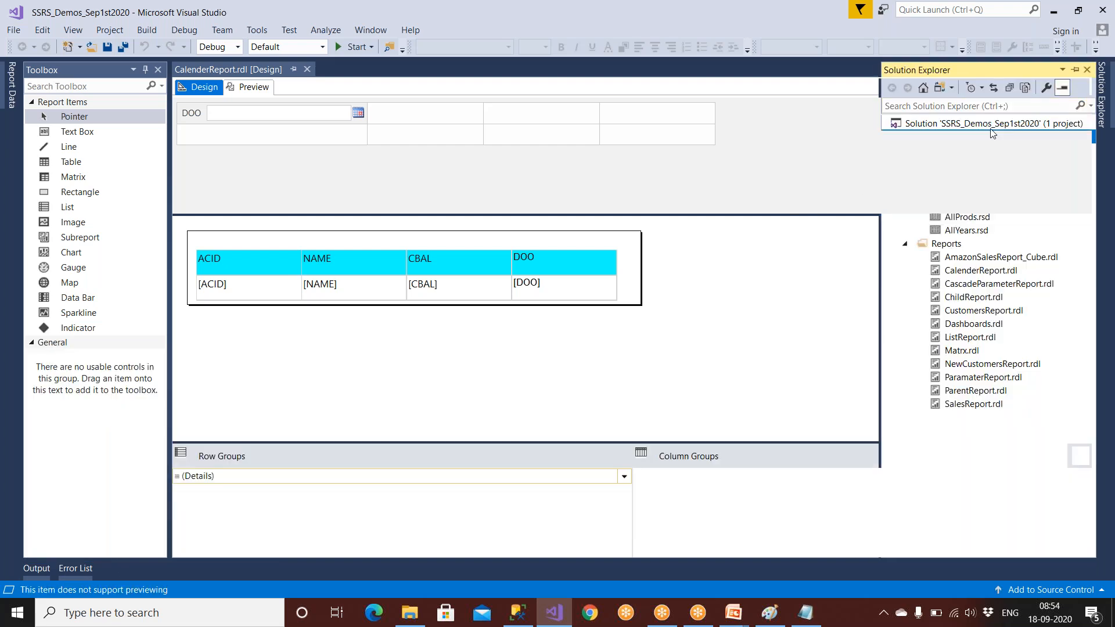
pyautogui.click(1102, 87)
pyautogui.click(1102, 87)
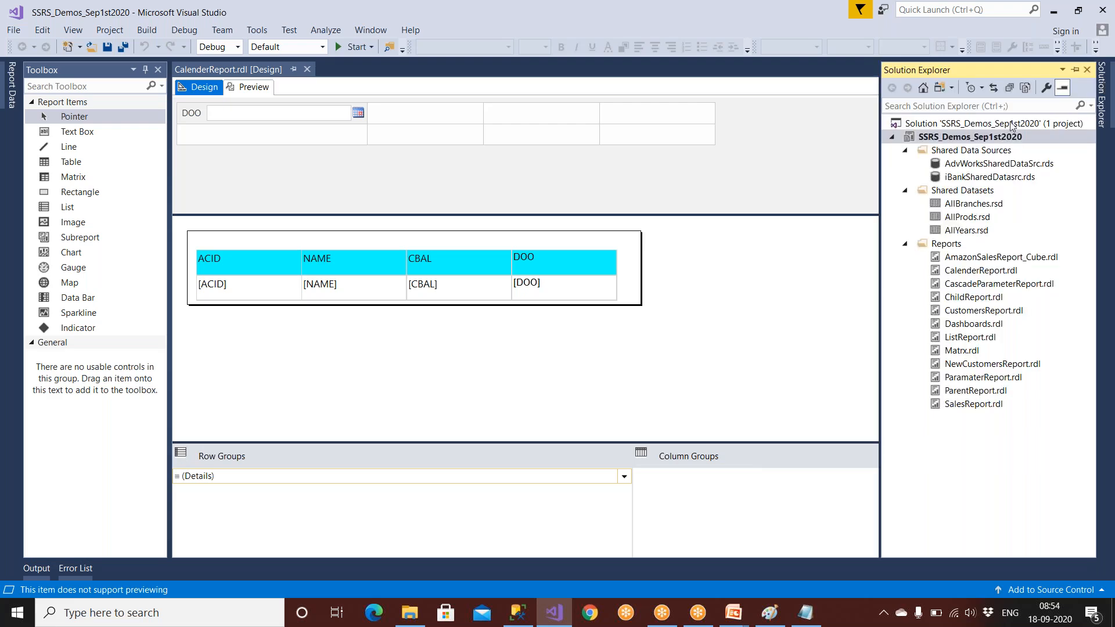
pyautogui.click(995, 138)
# Step: Deploy the SSRS_Demos_Sep1st2020 project's reports to the IBankReports folder on the report server
pyautogui.rightClick(995, 138)
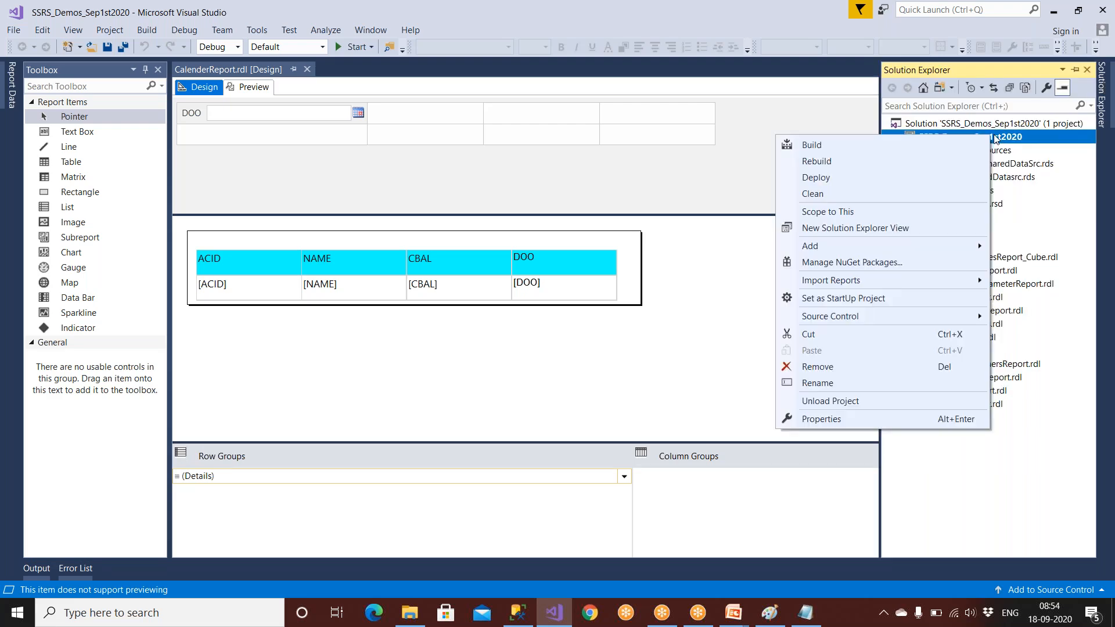
pyautogui.click(854, 181)
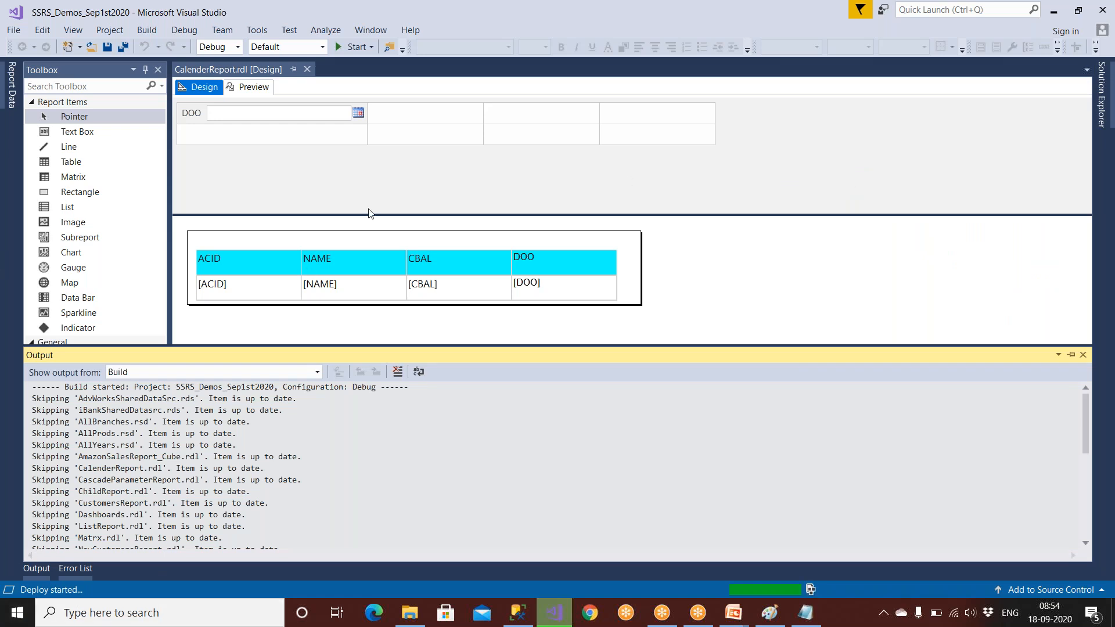
pyautogui.click(706, 47)
pyautogui.moveTo(120, 574)
pyautogui.mouseDown()
pyautogui.moveTo(5, 584)
pyautogui.moveTo(127, 586)
pyautogui.moveTo(96, 564)
pyautogui.mouseUp()
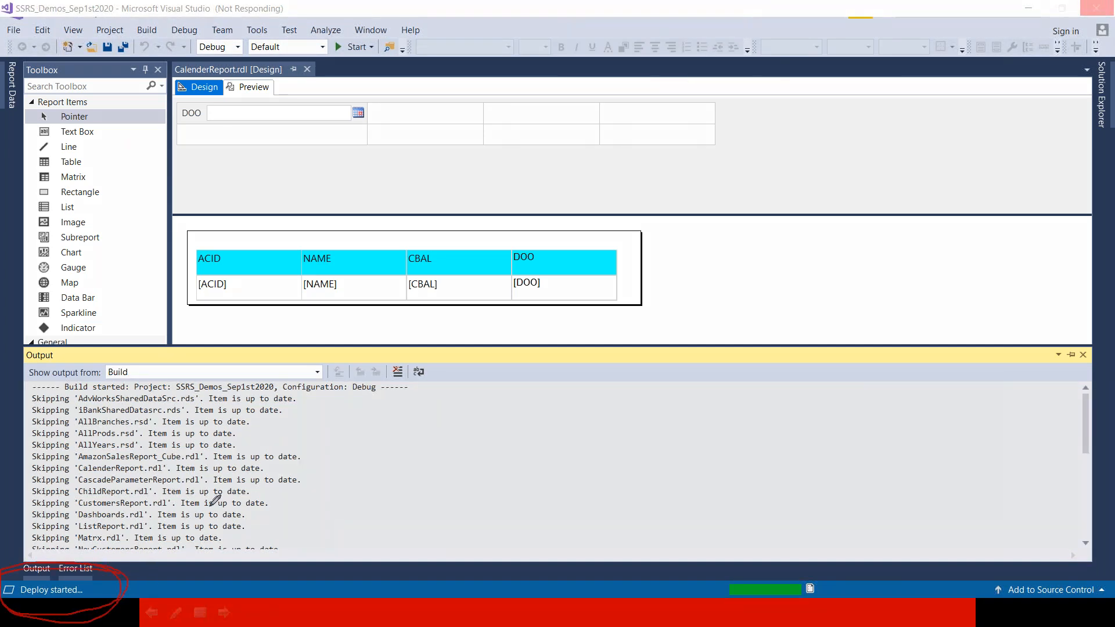
pyautogui.moveTo(265, 531); pyautogui.dragTo(389, 443)
pyautogui.moveTo(294, 544); pyautogui.dragTo(366, 469)
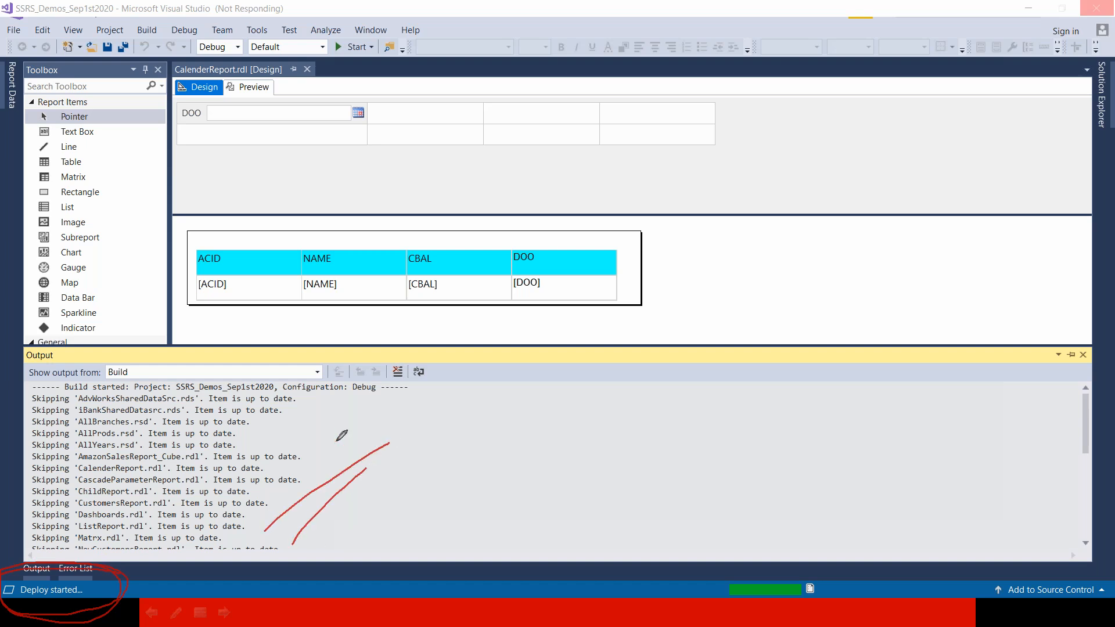
pyautogui.moveTo(323, 397); pyautogui.dragTo(328, 520)
pyautogui.moveTo(331, 420)
pyautogui.mouseDown()
pyautogui.moveTo(346, 524)
pyautogui.moveTo(365, 512)
pyautogui.mouseUp()
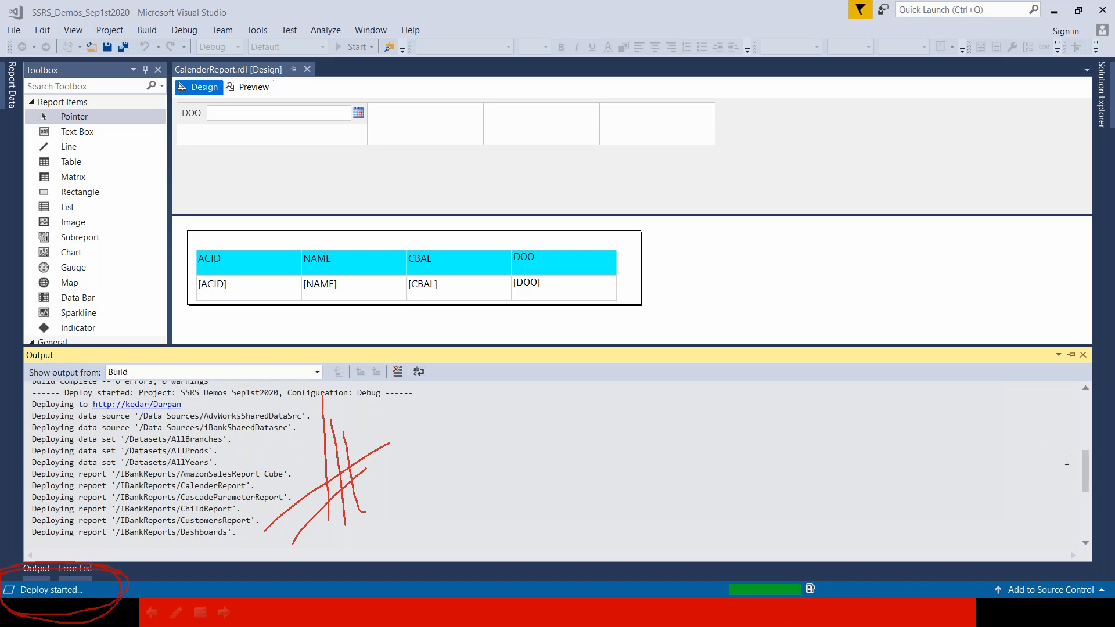
# Step: Review the Output window's deployment lines for ListReport, Matrx and ParamaterReport
pyautogui.moveTo(1085, 473); pyautogui.dragTo(1085, 499)
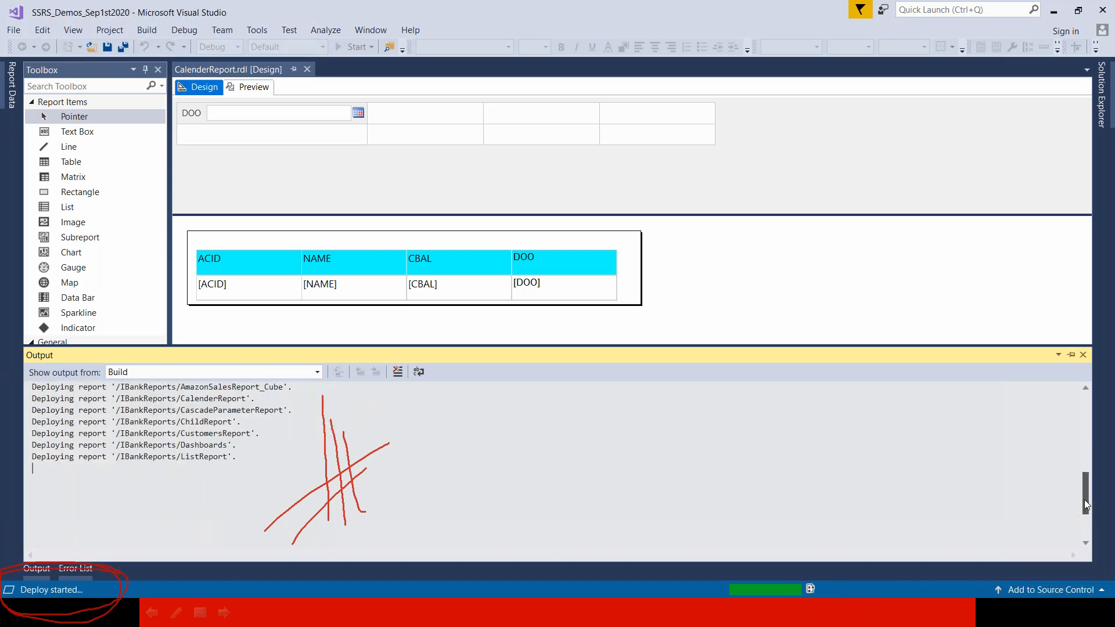
pyautogui.moveTo(181, 457); pyautogui.dragTo(259, 467)
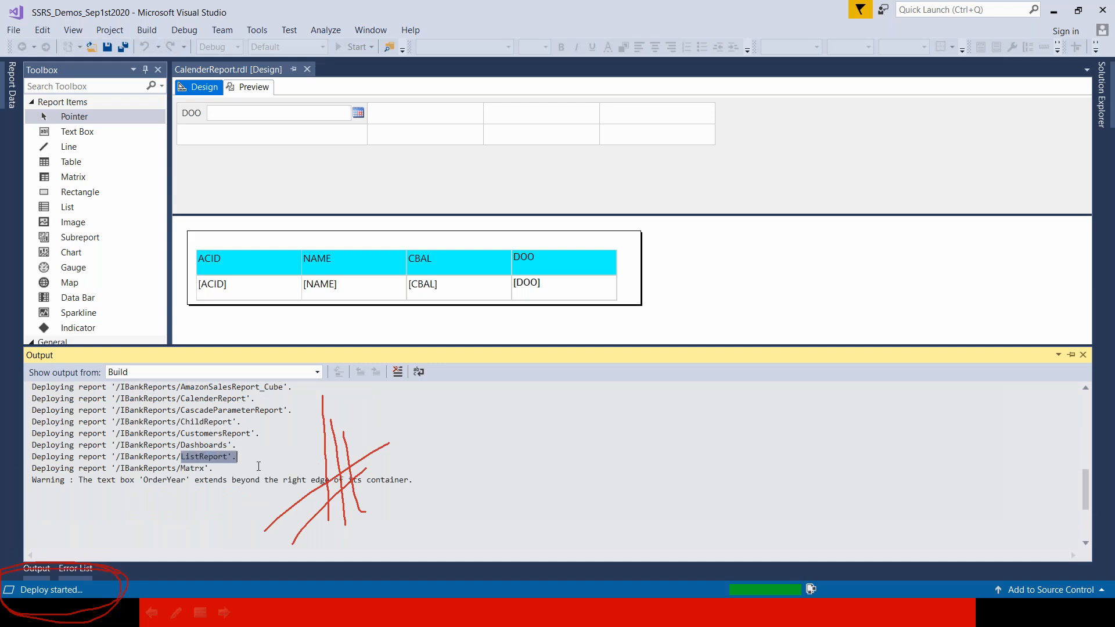
pyautogui.moveTo(190, 468); pyautogui.dragTo(278, 481)
pyautogui.moveTo(172, 526); pyautogui.dragTo(250, 526)
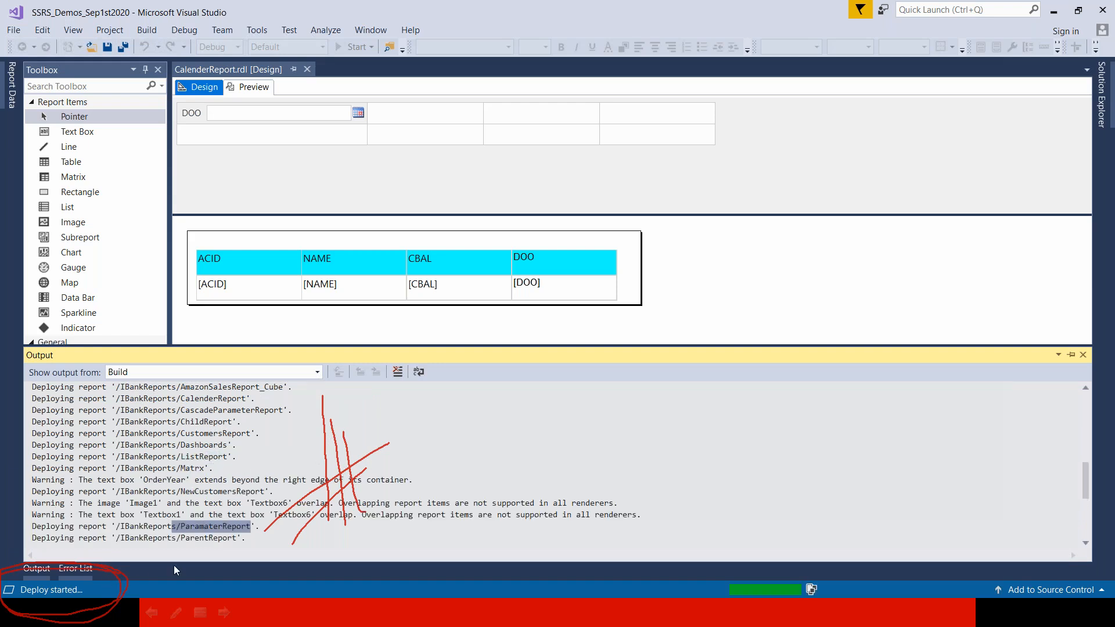
pyautogui.scroll(-2, 215, 543)
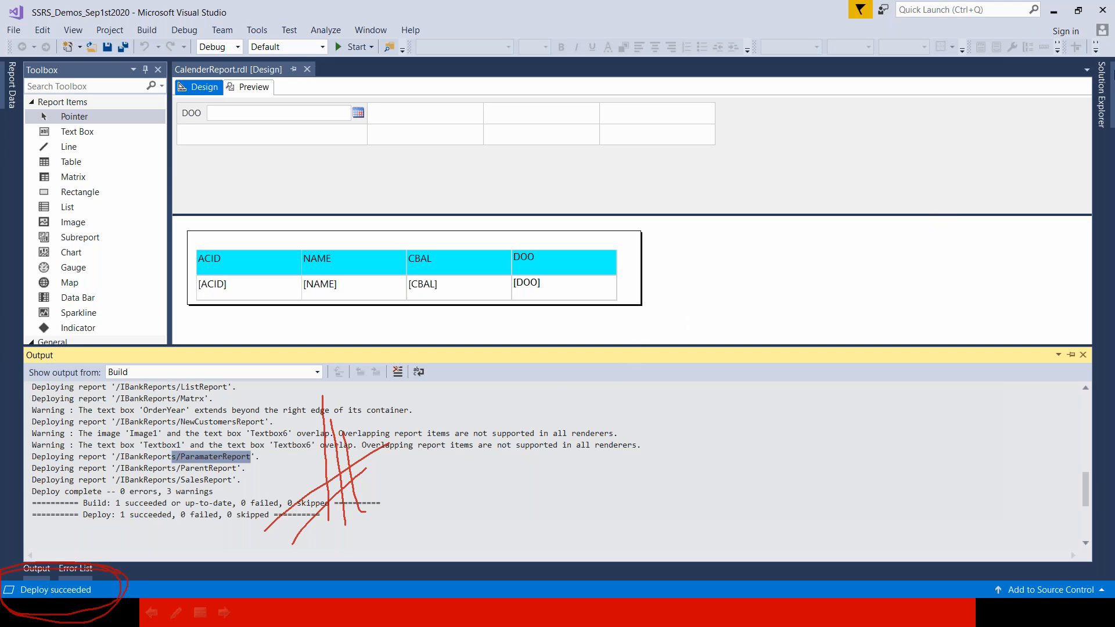
# Step: Return to the project in Solution Explorer, then switch to another open program from the taskbar
pyautogui.click(1102, 94)
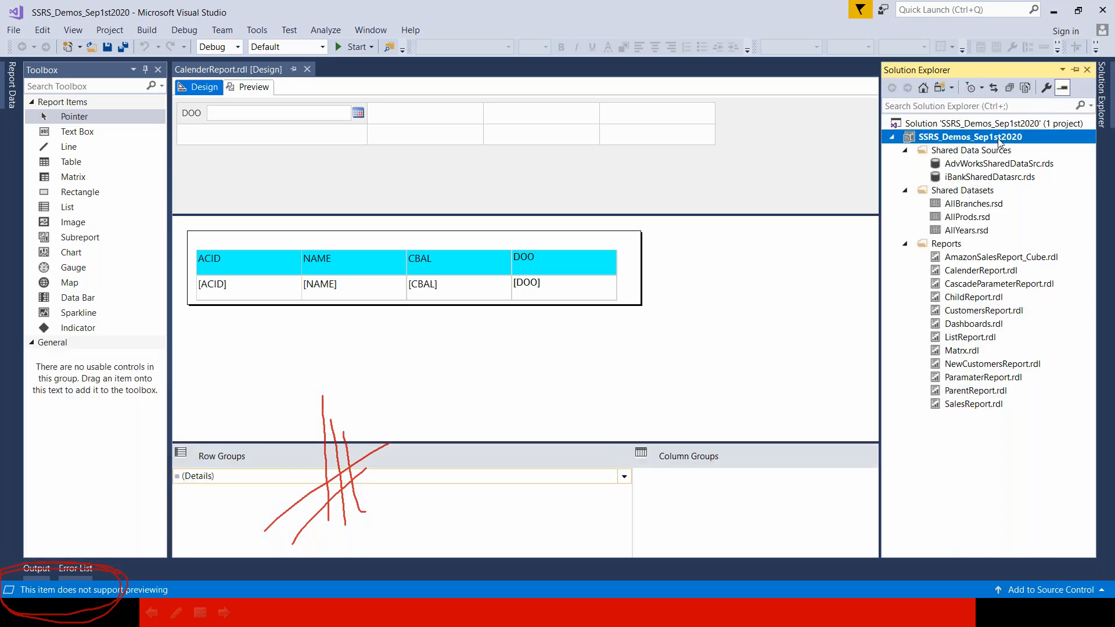
pyautogui.rightClick(1000, 142)
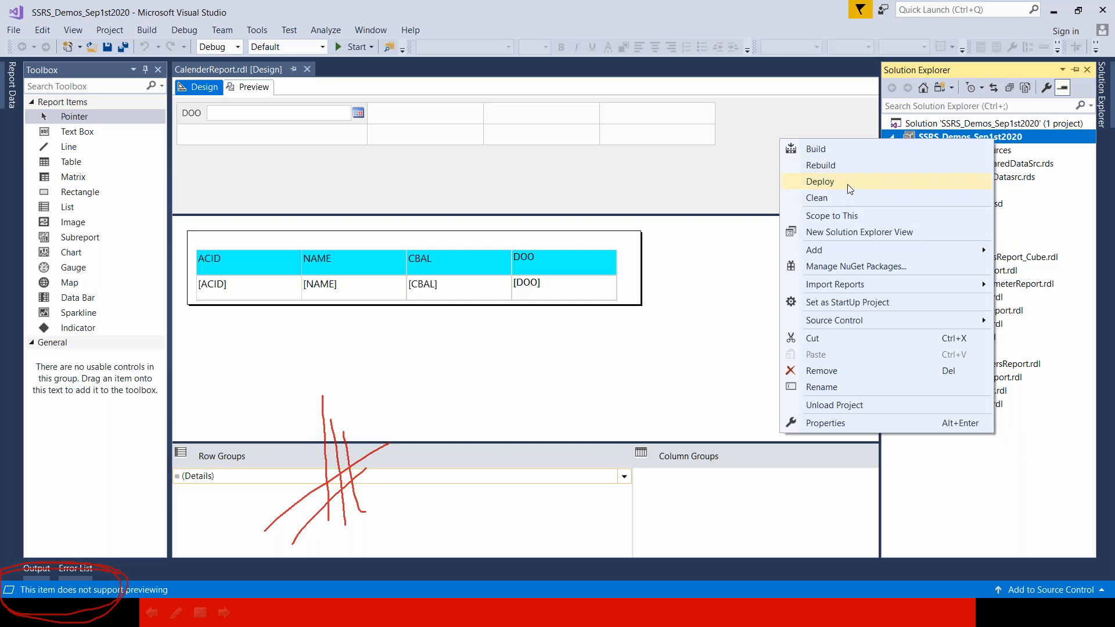
pyautogui.click(486, 476)
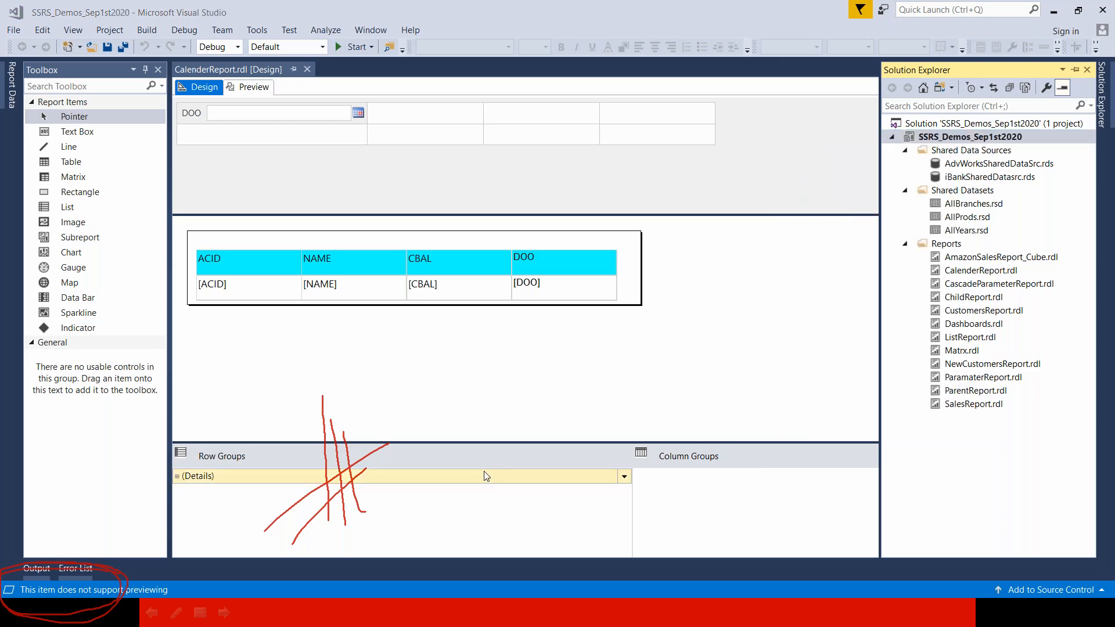
pyautogui.press('super')
pyautogui.click(594, 617)
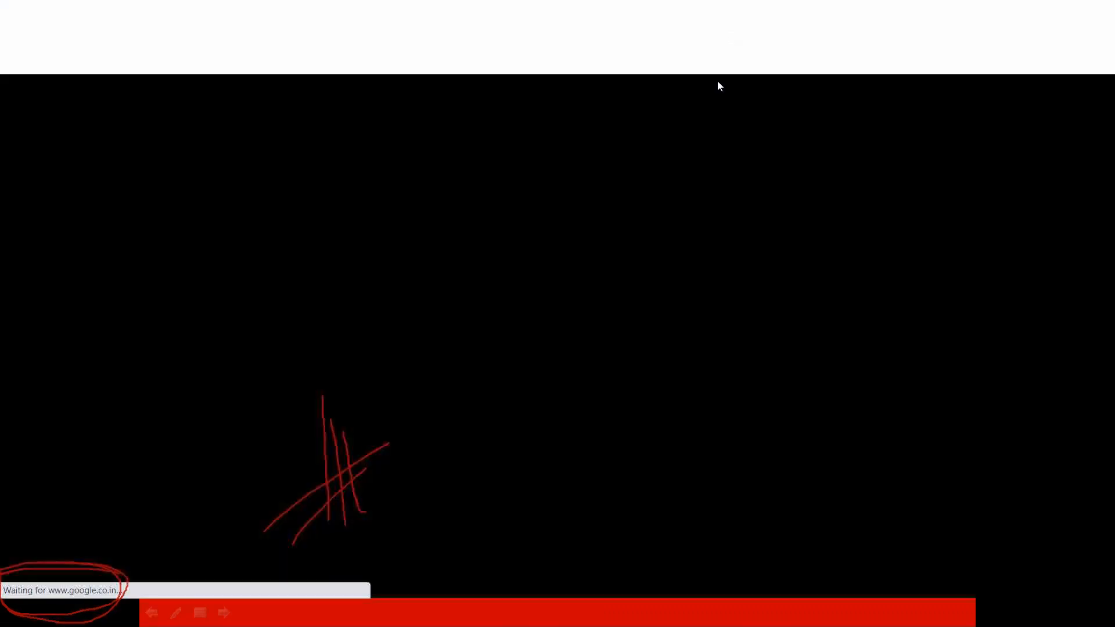
pyautogui.click(714, 106)
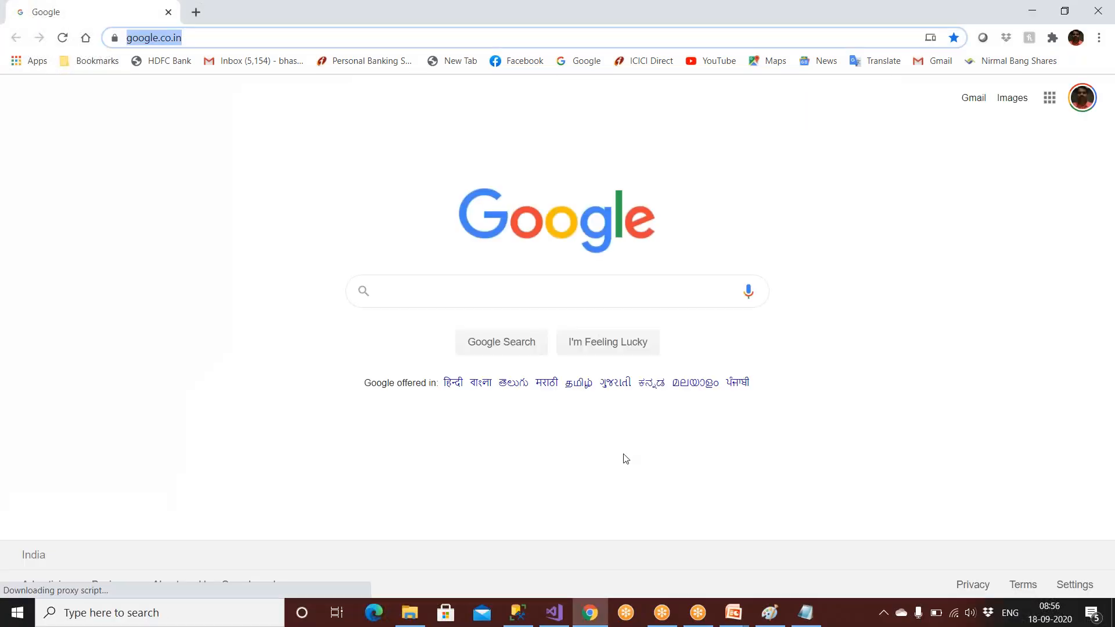
pyautogui.click(807, 614)
pyautogui.click(197, 126)
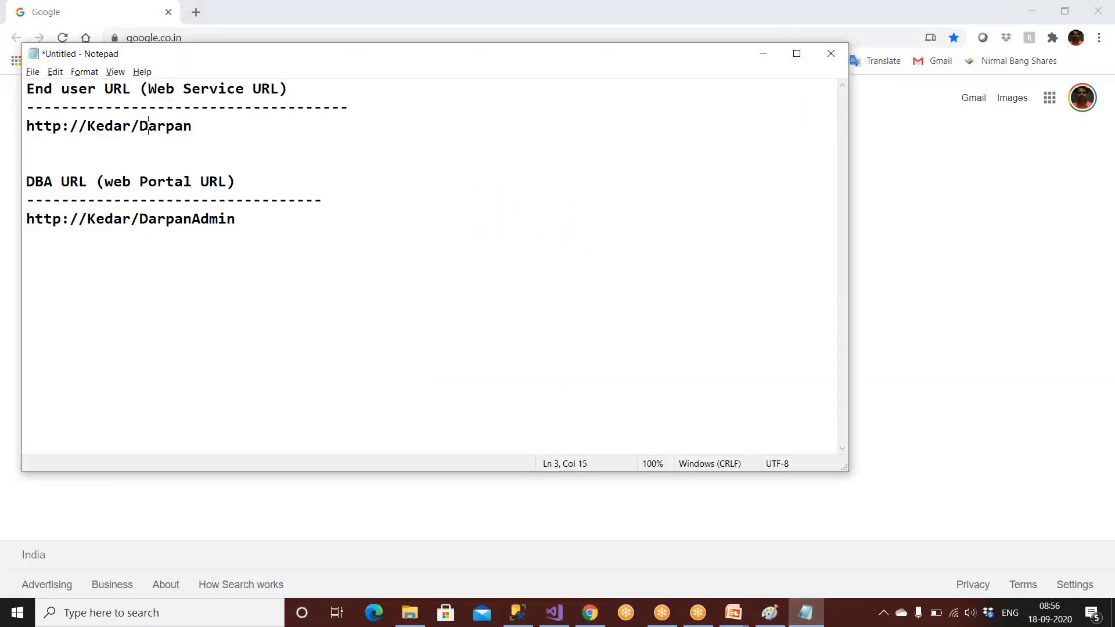
pyautogui.moveTo(196, 126); pyautogui.dragTo(14, 120)
pyautogui.rightClick(49, 123)
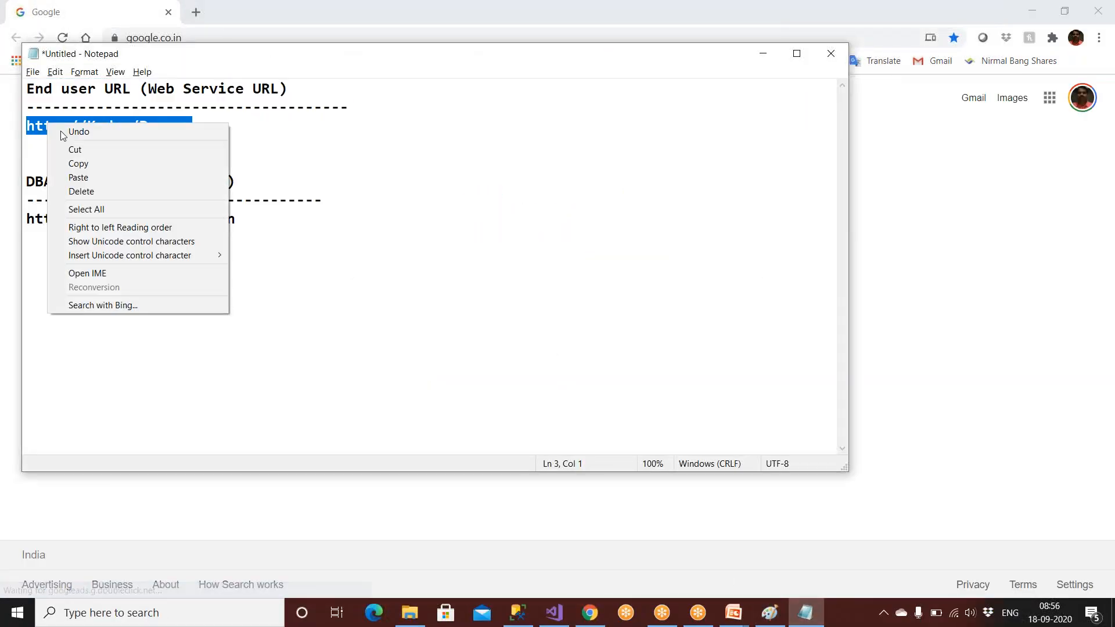
pyautogui.click(77, 163)
pyautogui.click(200, 38)
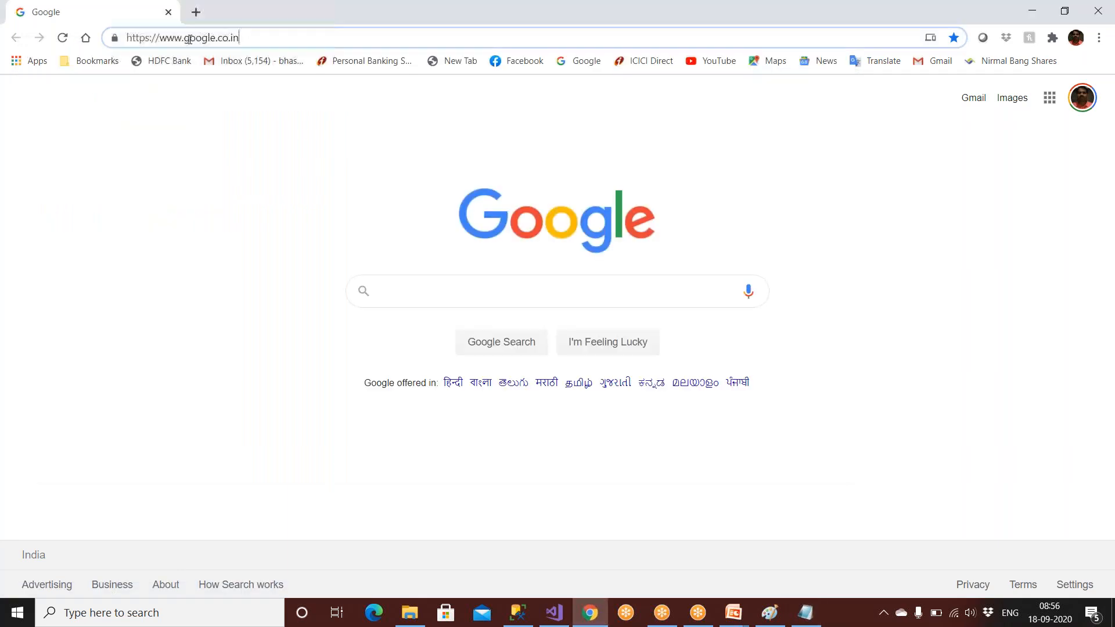
pyautogui.hotkey('ctrl', 'a')
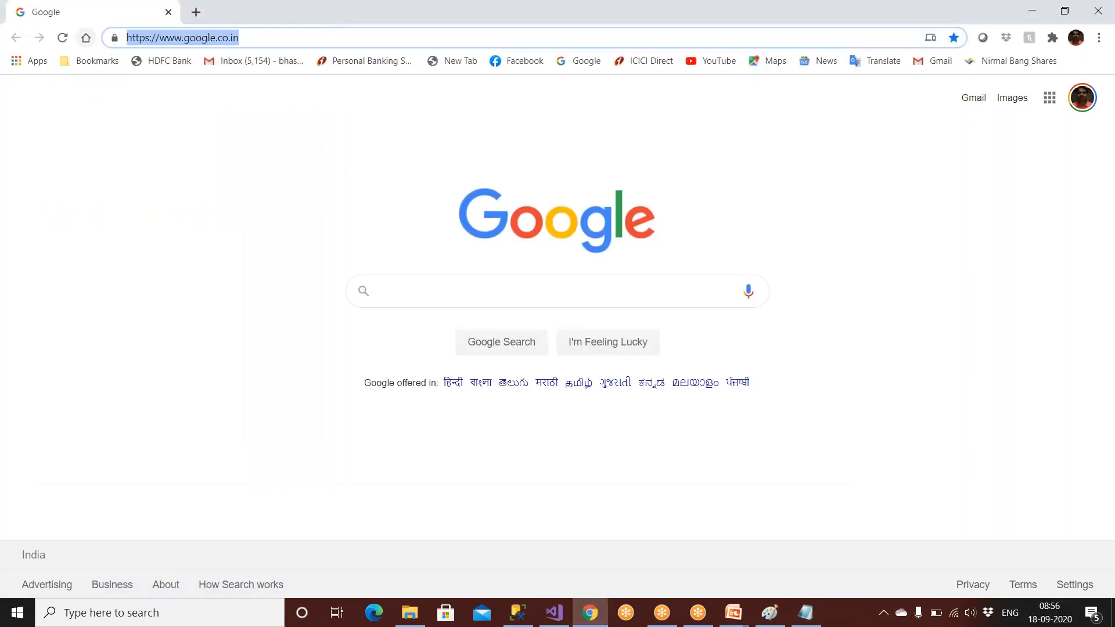
pyautogui.hotkey('ctrl', 'v')
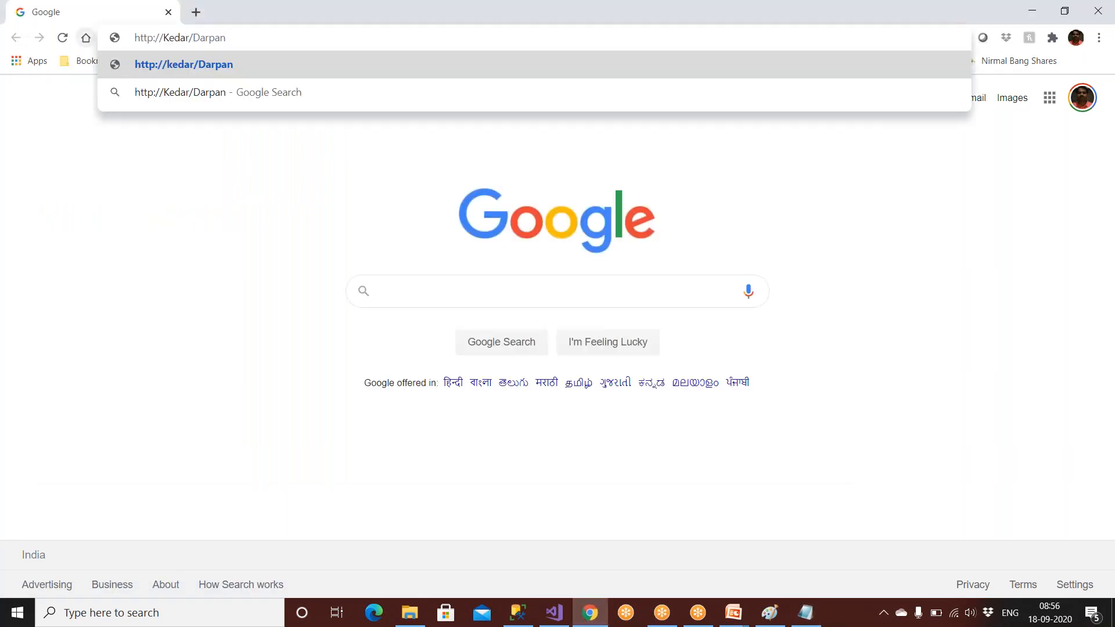
pyautogui.press('Return')
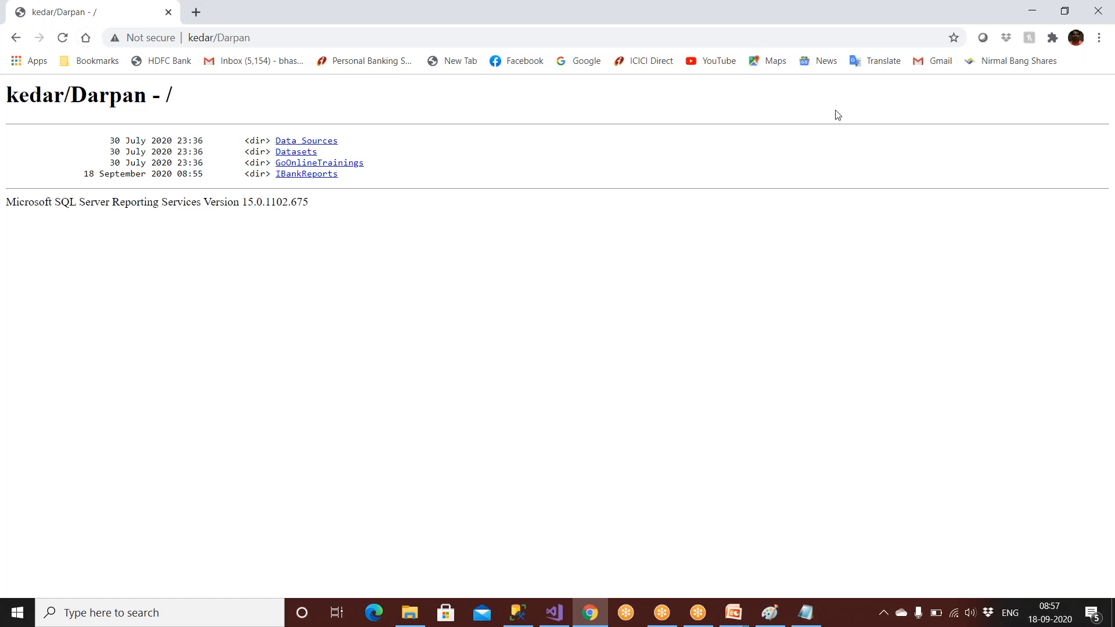
# Step: Open SalesReport from the IBankReports folder, check its export formats, and return to the listing
pyautogui.click(309, 174)
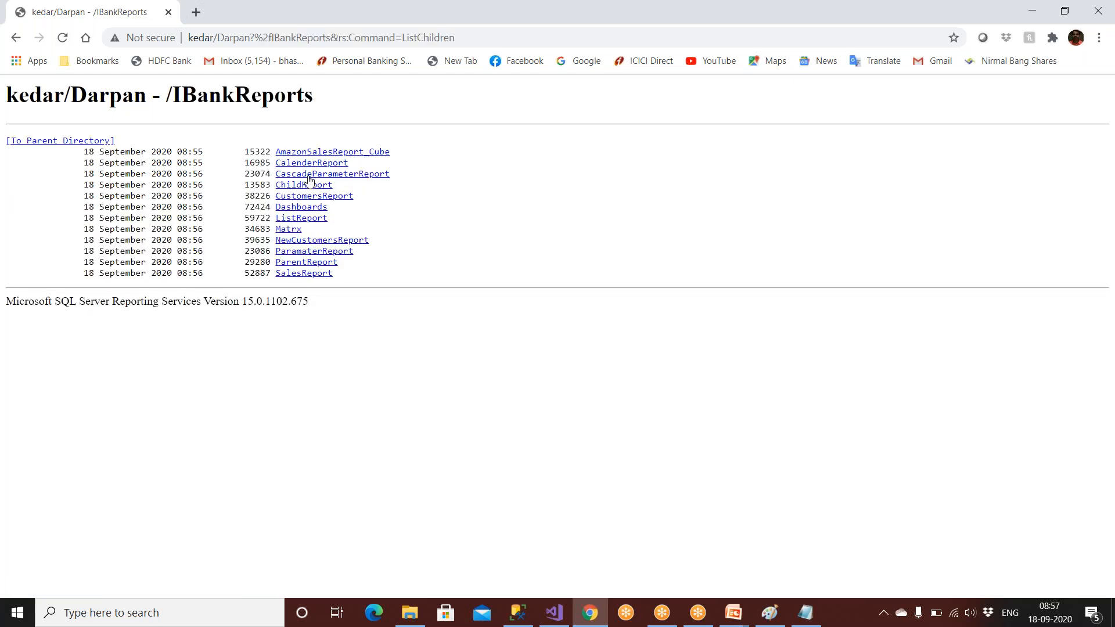
pyautogui.click(316, 278)
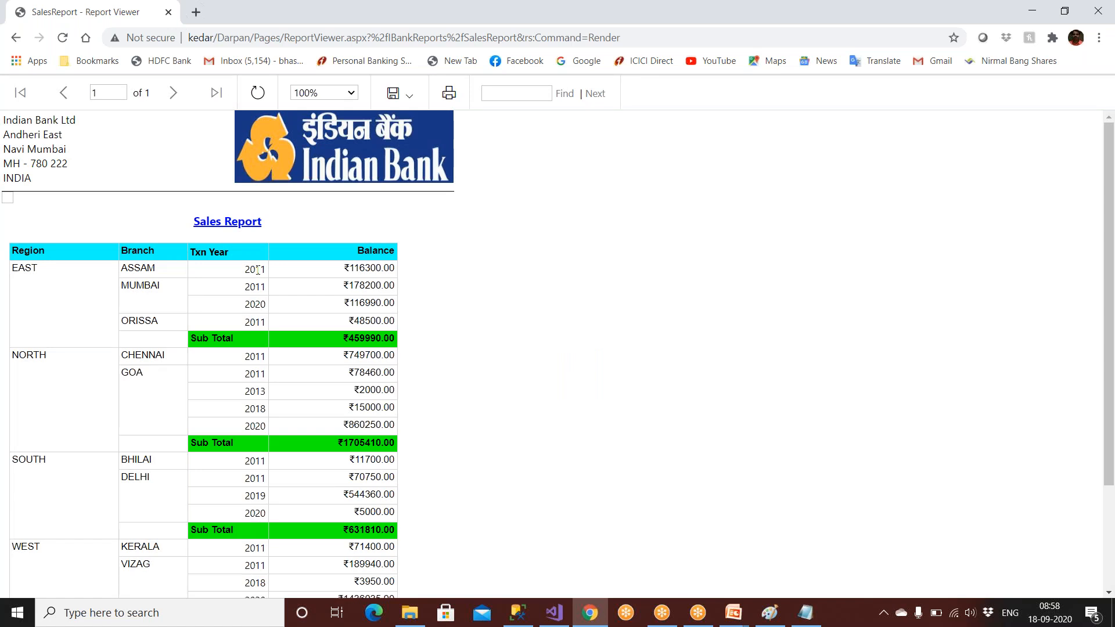
pyautogui.click(413, 97)
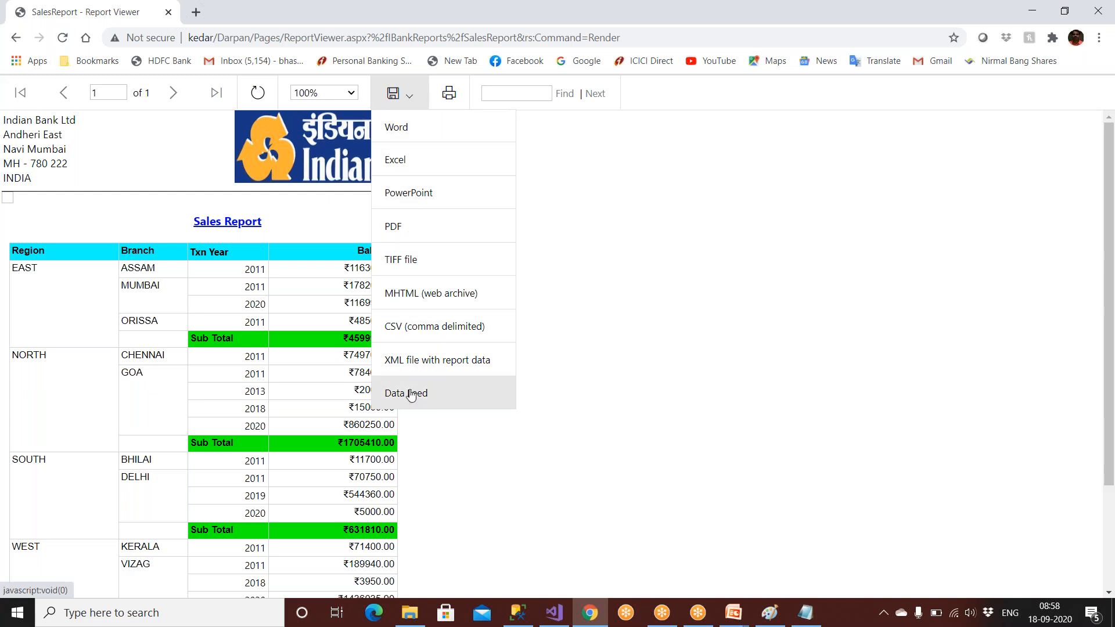
pyautogui.click(175, 94)
pyautogui.click(17, 39)
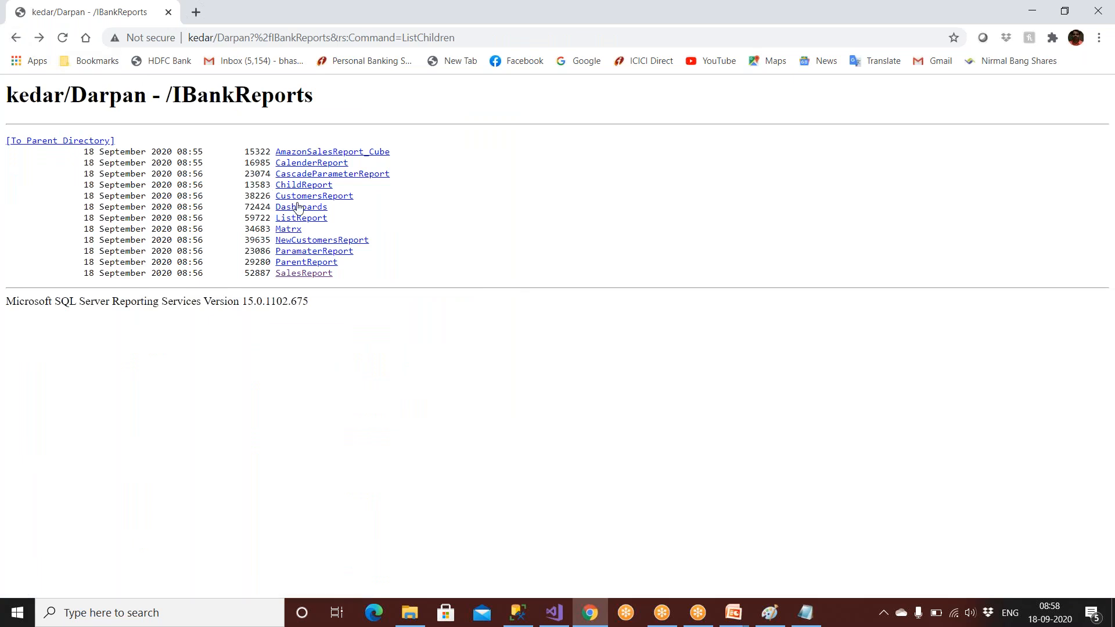
# Step: Browse CustomersReport's BR2, BR5, BR6 and BR9 branches, then open the Dashboards report
pyautogui.click(309, 201)
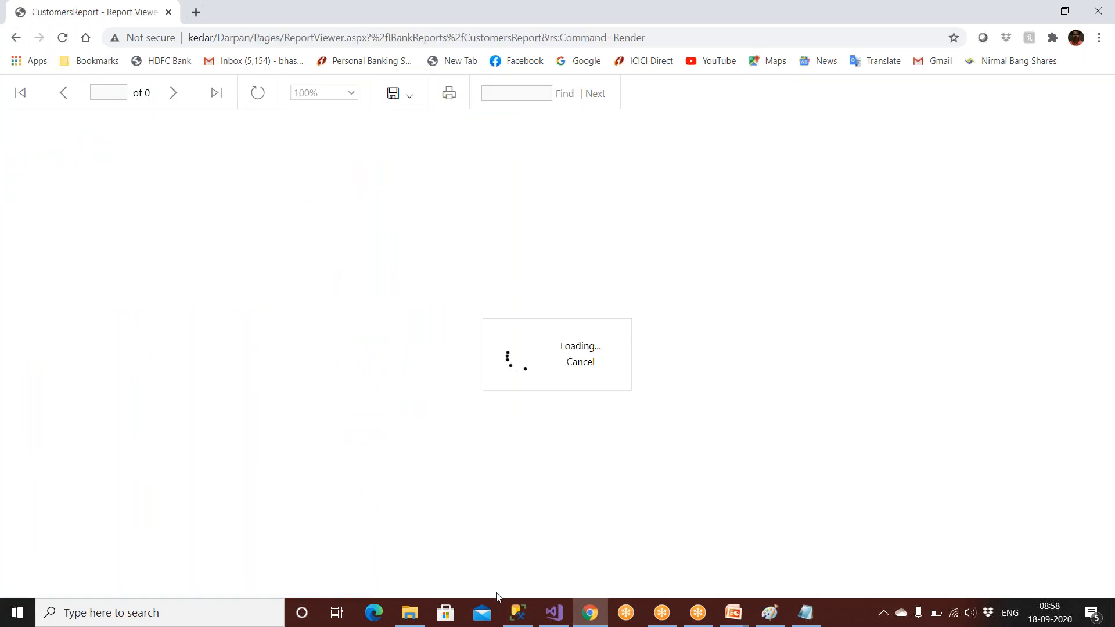
pyautogui.click(552, 621)
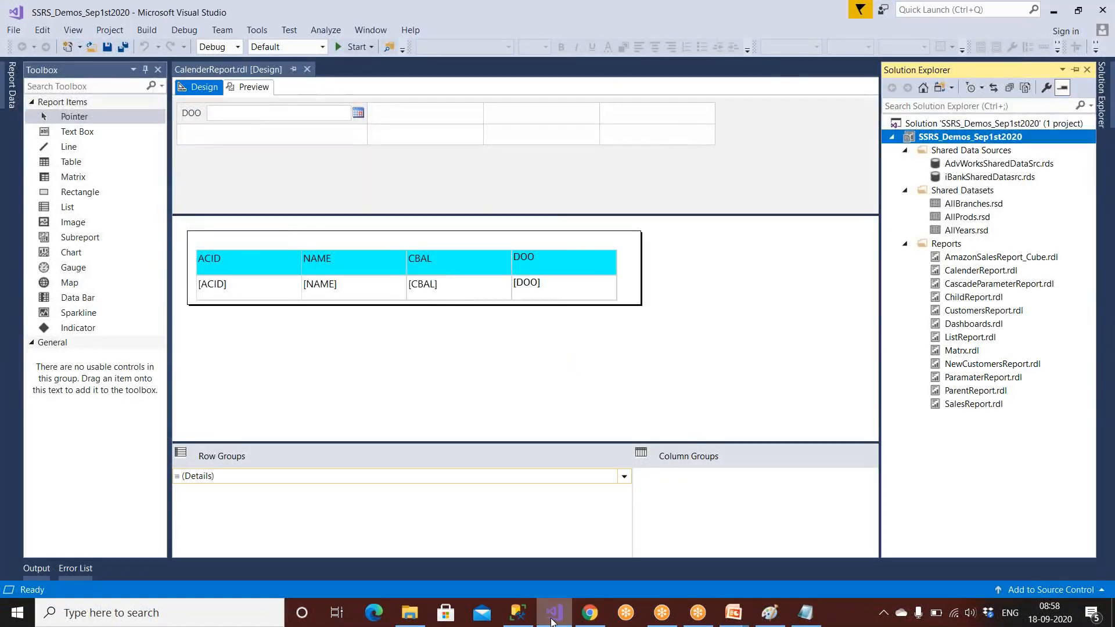
pyautogui.click(590, 613)
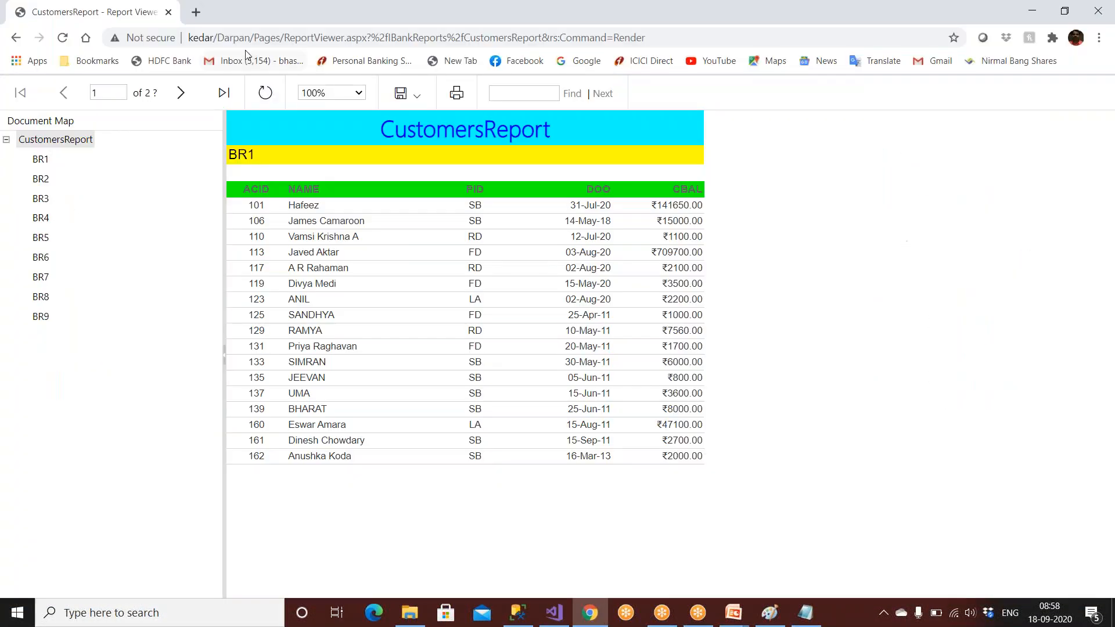
pyautogui.click(36, 180)
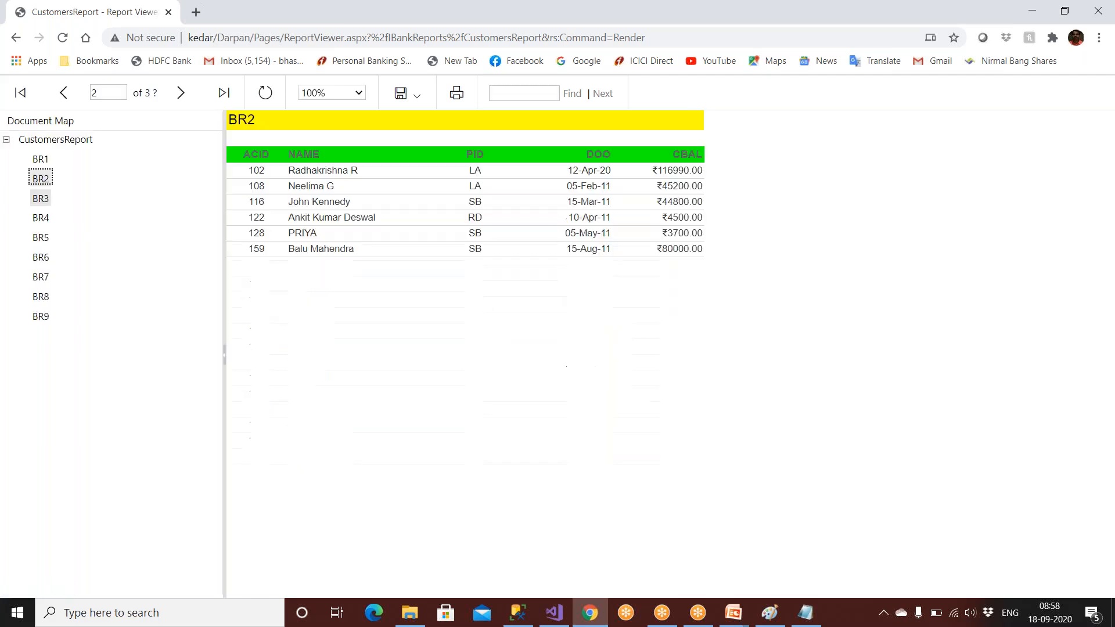
pyautogui.click(42, 221)
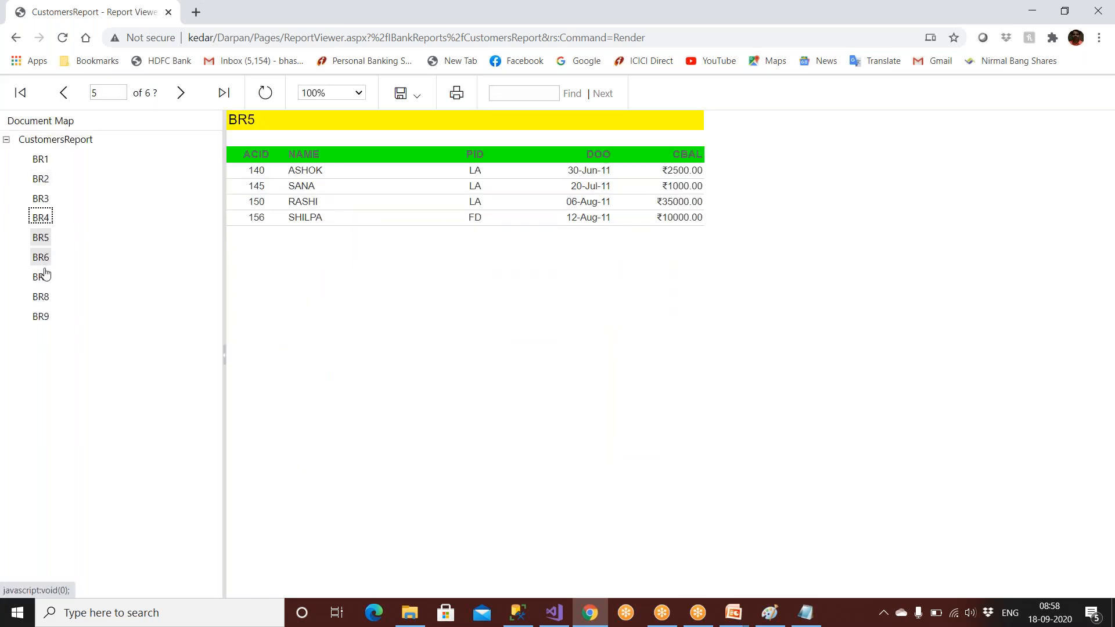
pyautogui.click(46, 259)
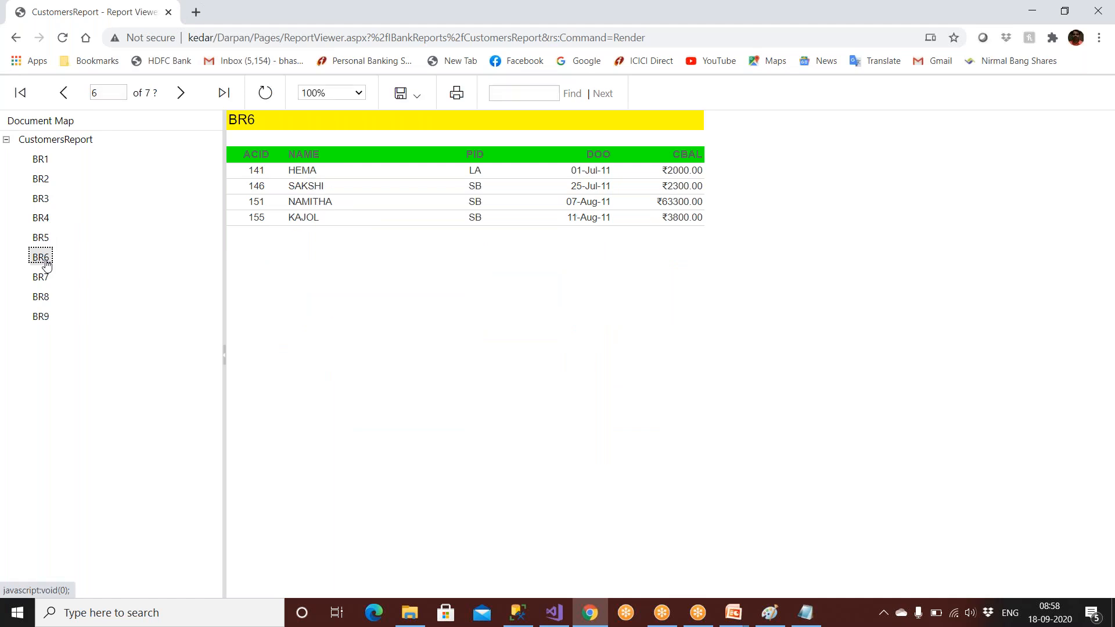
pyautogui.click(38, 321)
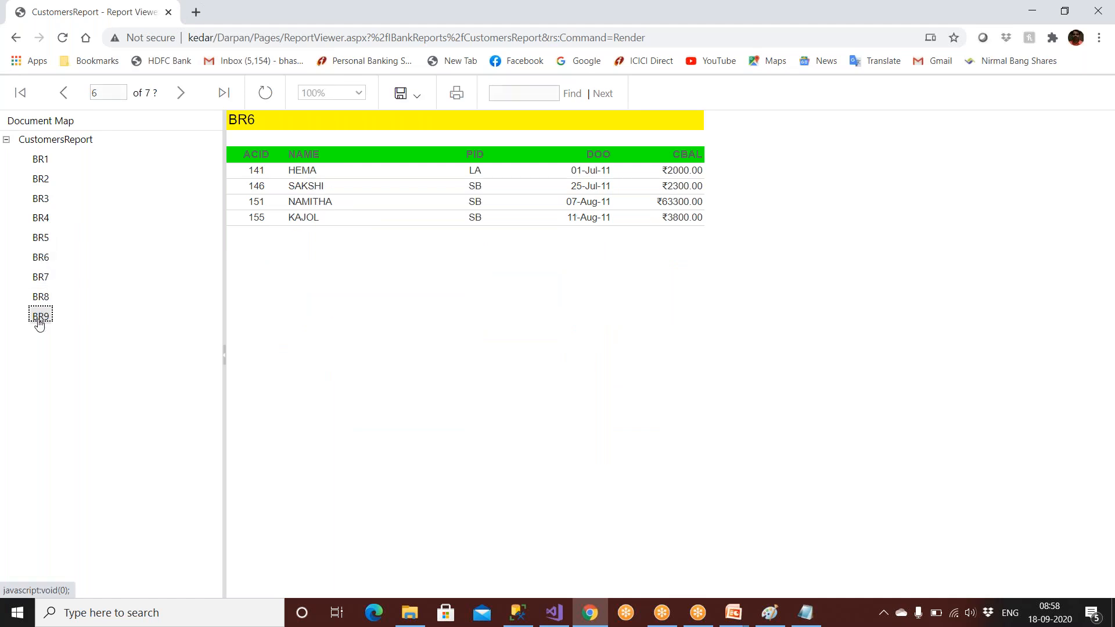
pyautogui.click(15, 38)
pyautogui.click(304, 209)
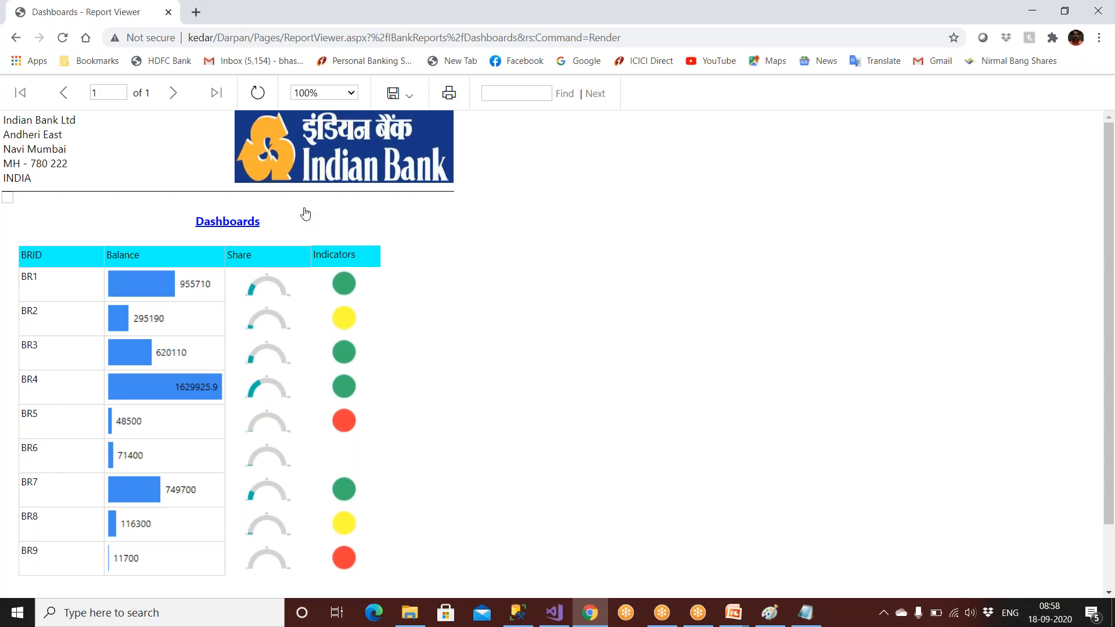
# Step: Open the Go Online Trainings website in a new Chrome tab
pyautogui.click(639, 41)
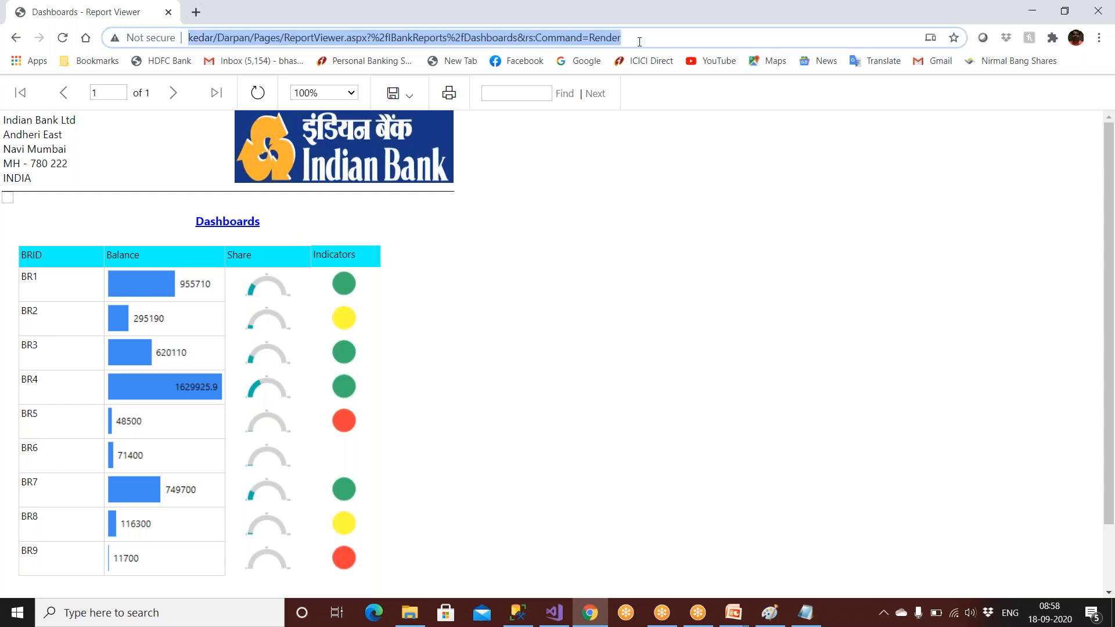
pyautogui.click(197, 13)
pyautogui.write('g')
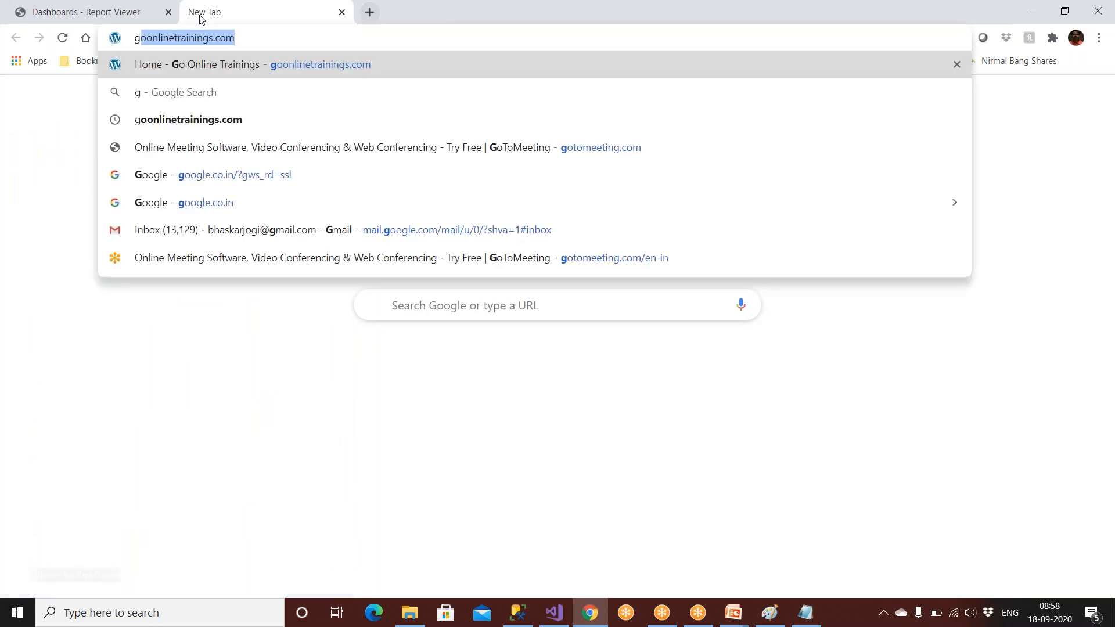
pyautogui.press('Return')
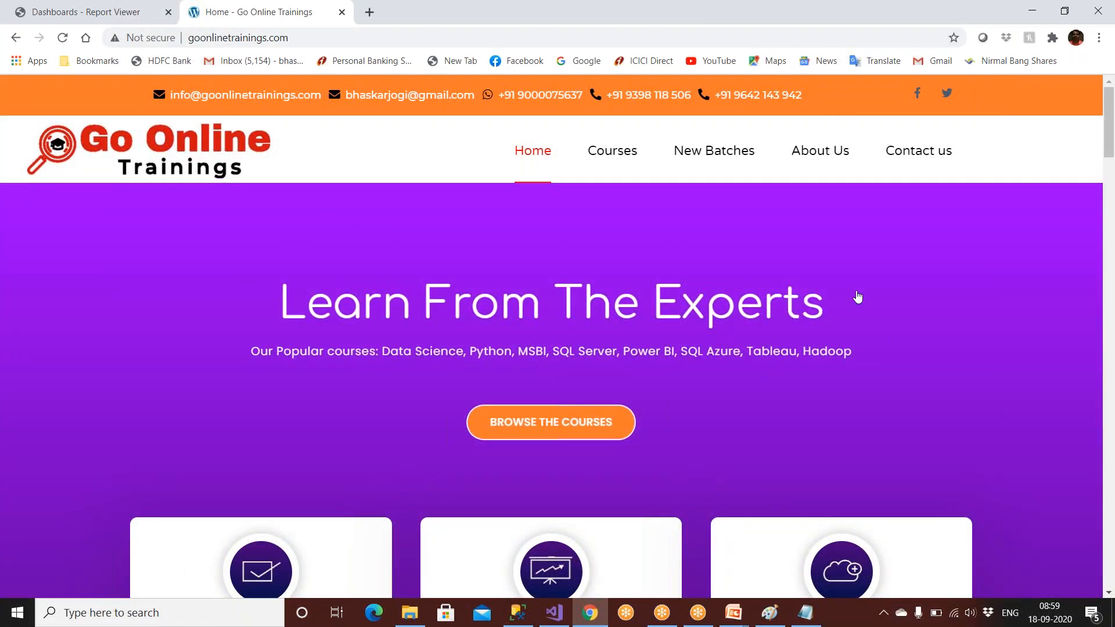
# Step: Switch between the Dashboards and Go Online Trainings tabs, then return to the IBankReports list
pyautogui.click(121, 12)
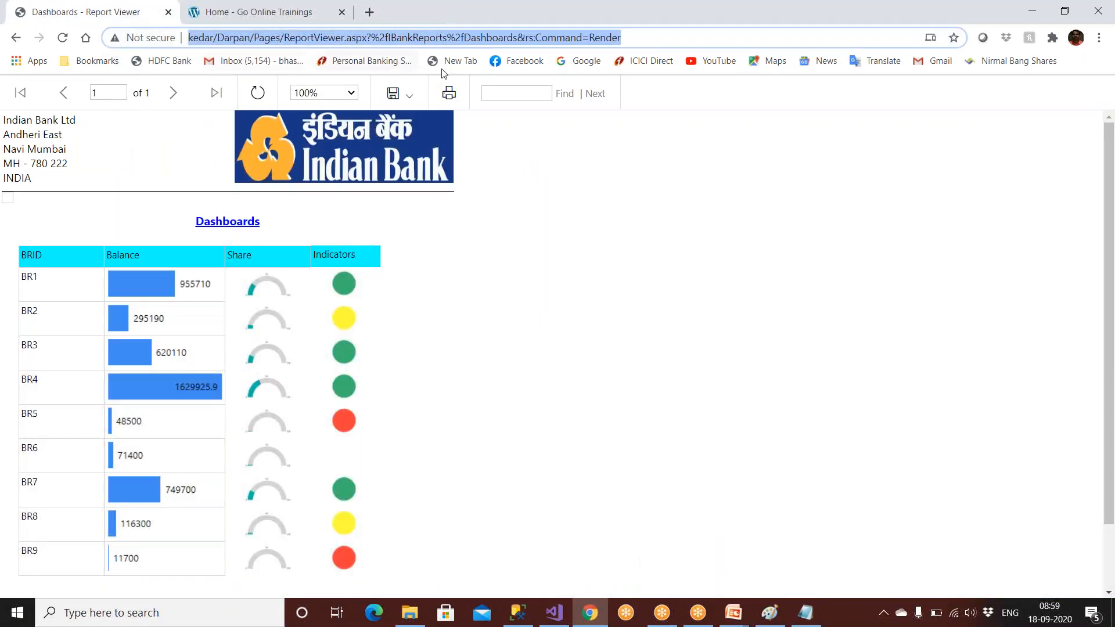
pyautogui.click(279, 14)
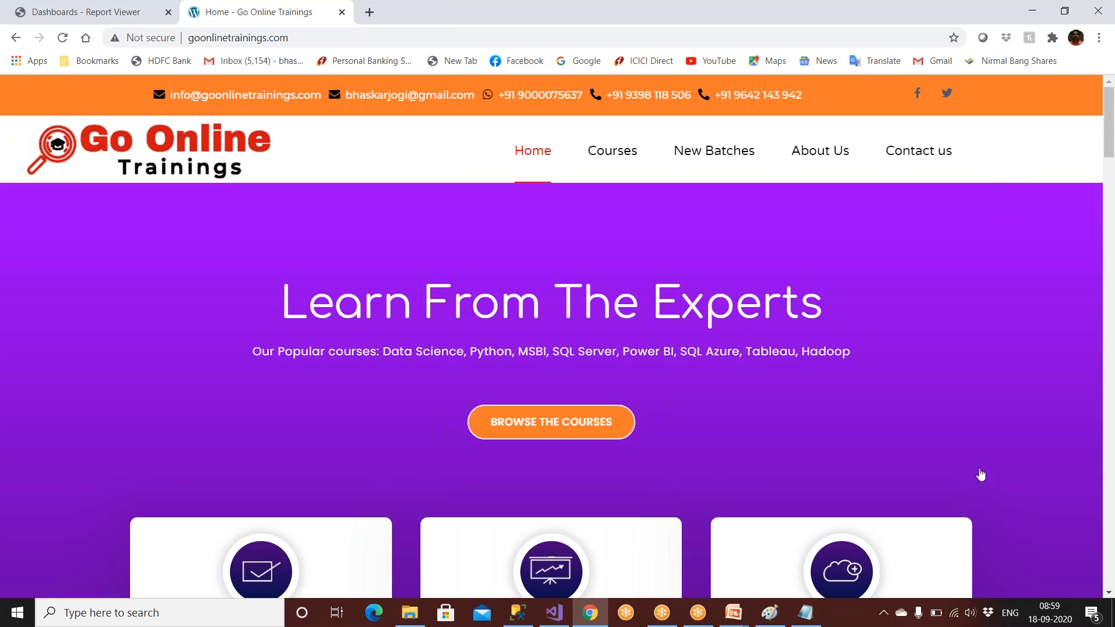
pyautogui.click(132, 17)
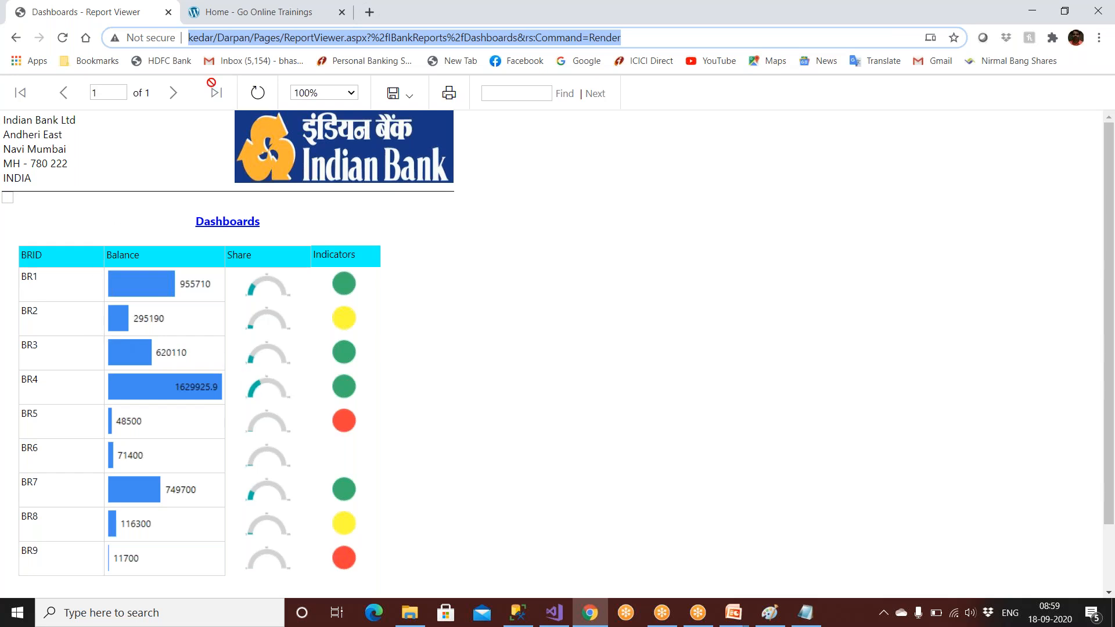
pyautogui.click(239, 20)
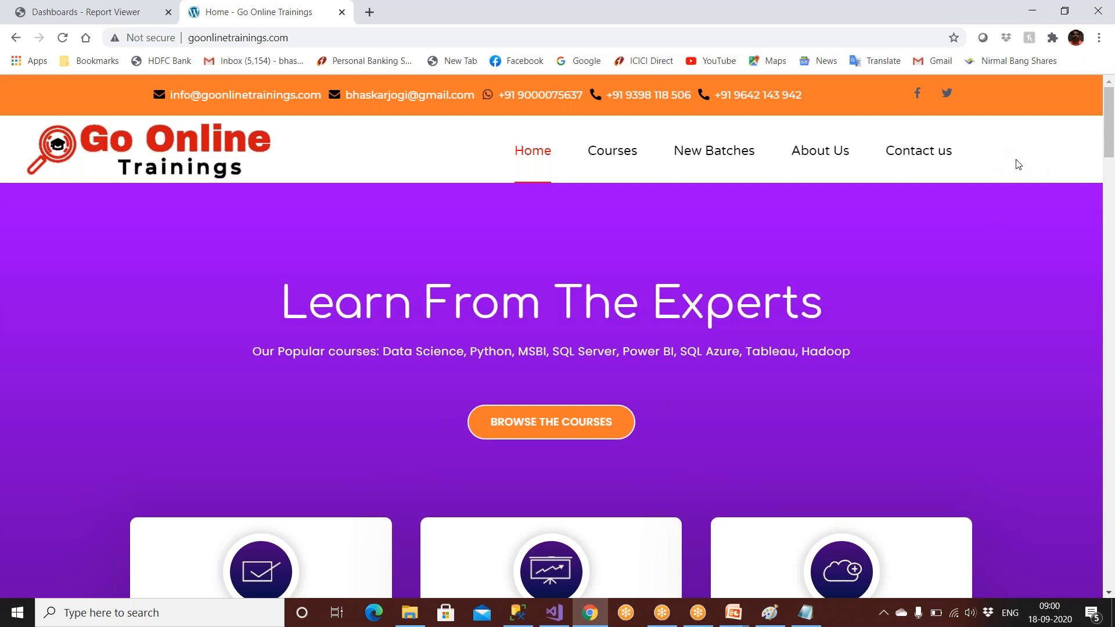
pyautogui.click(87, 12)
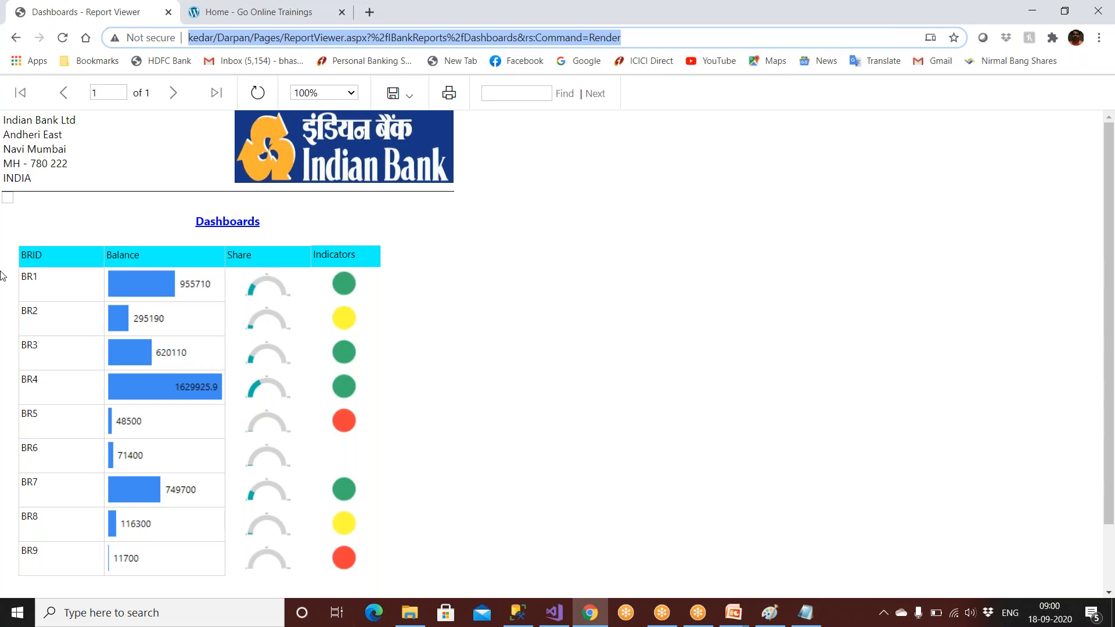
pyautogui.click(15, 39)
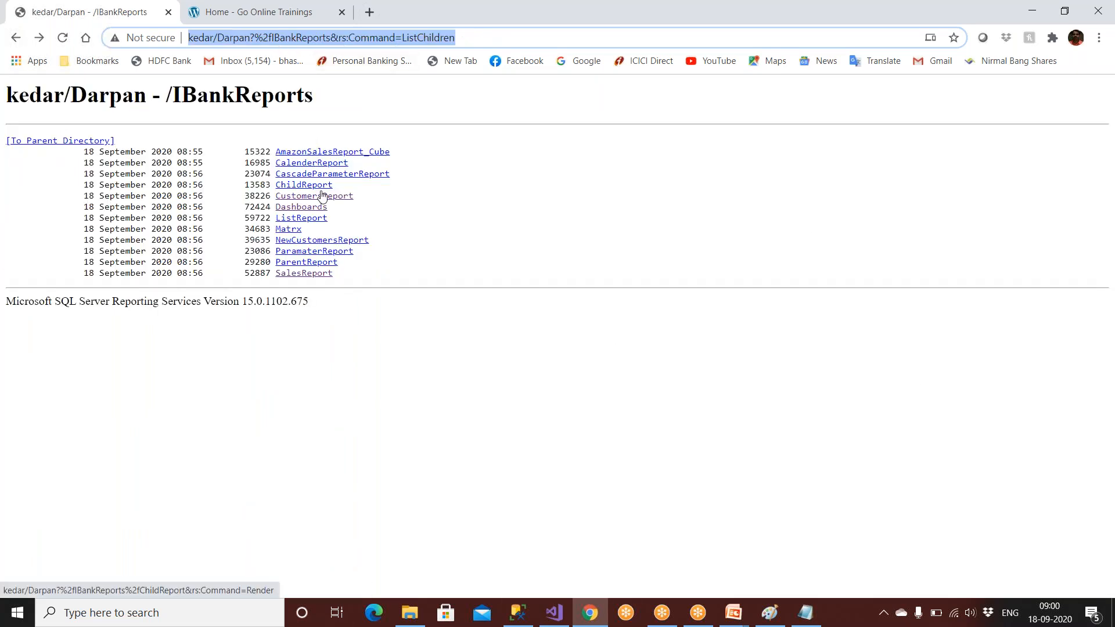
# Step: Run ChildReport with BRID set to Br2, then go back to the report list
pyautogui.click(304, 185)
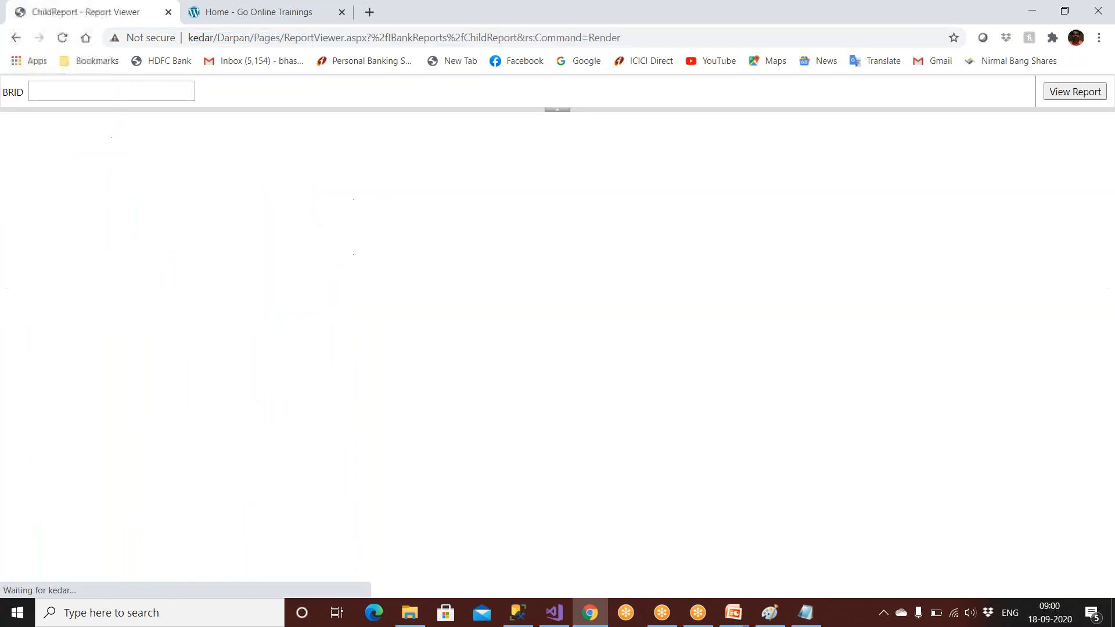
pyautogui.click(114, 92)
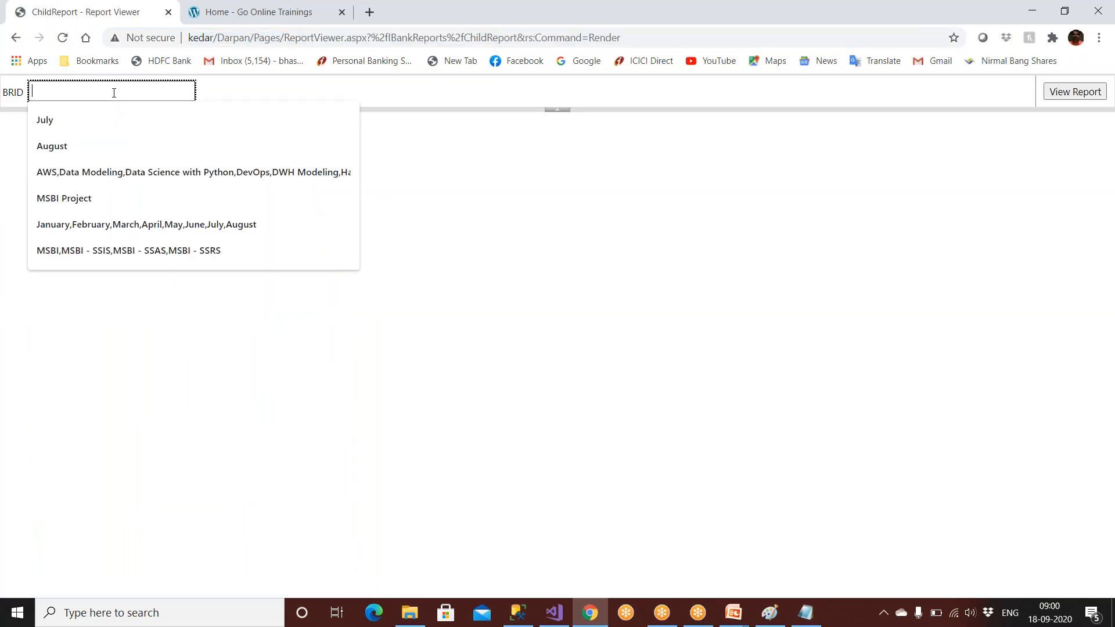
pyautogui.write('Br2')
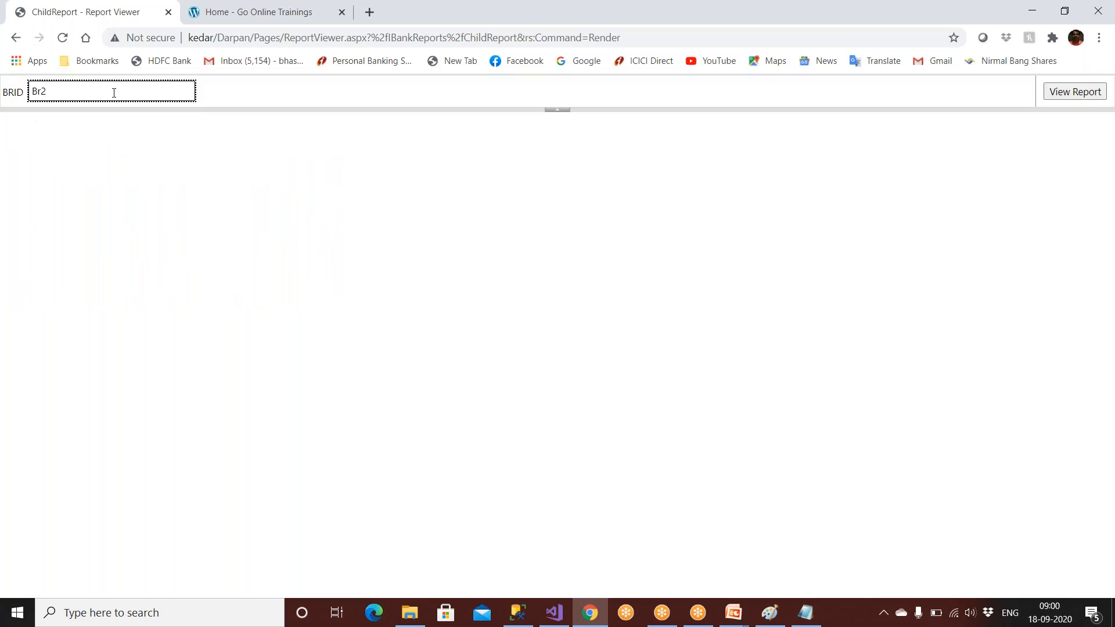
pyautogui.click(1091, 94)
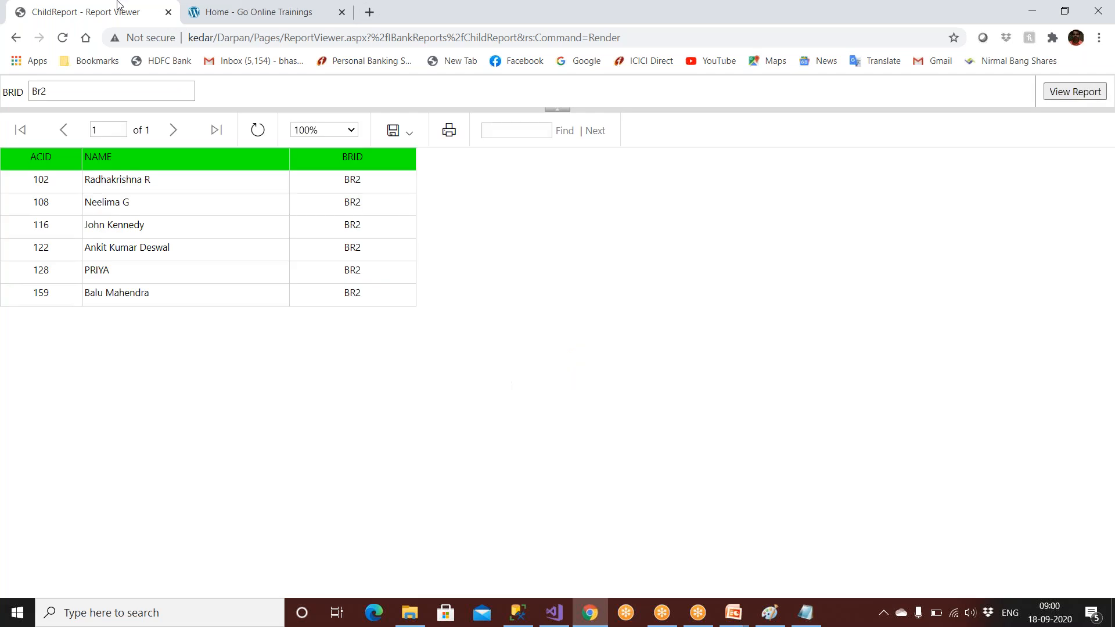
pyautogui.click(16, 38)
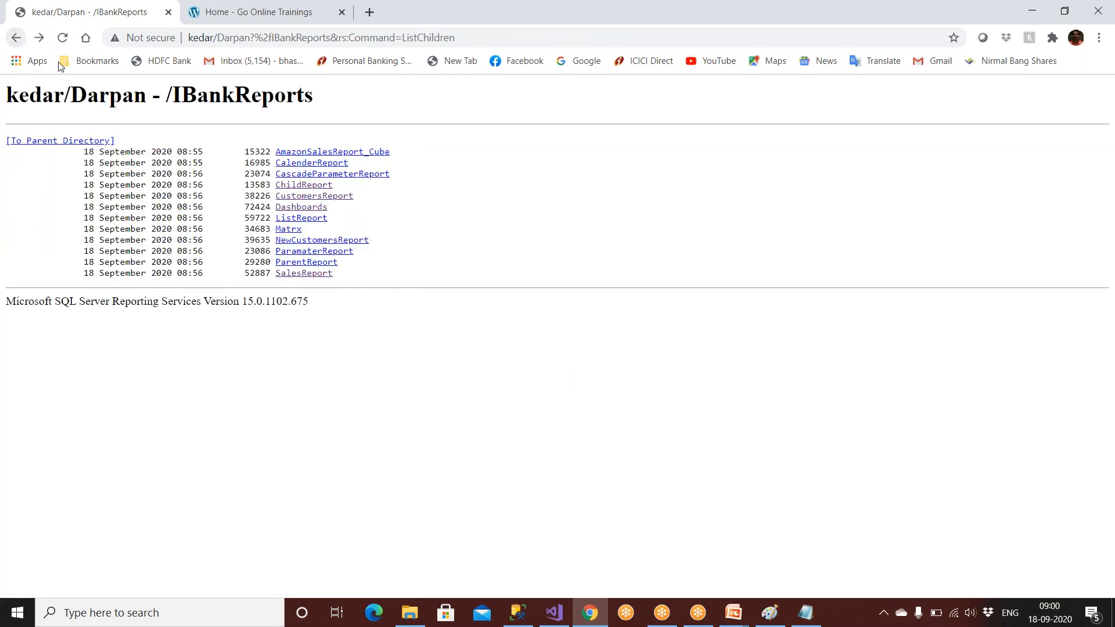
# Step: Open ListReport and jump to its GOA and MUMBAI sections, then bring up Microsoft Edge
pyautogui.click(288, 219)
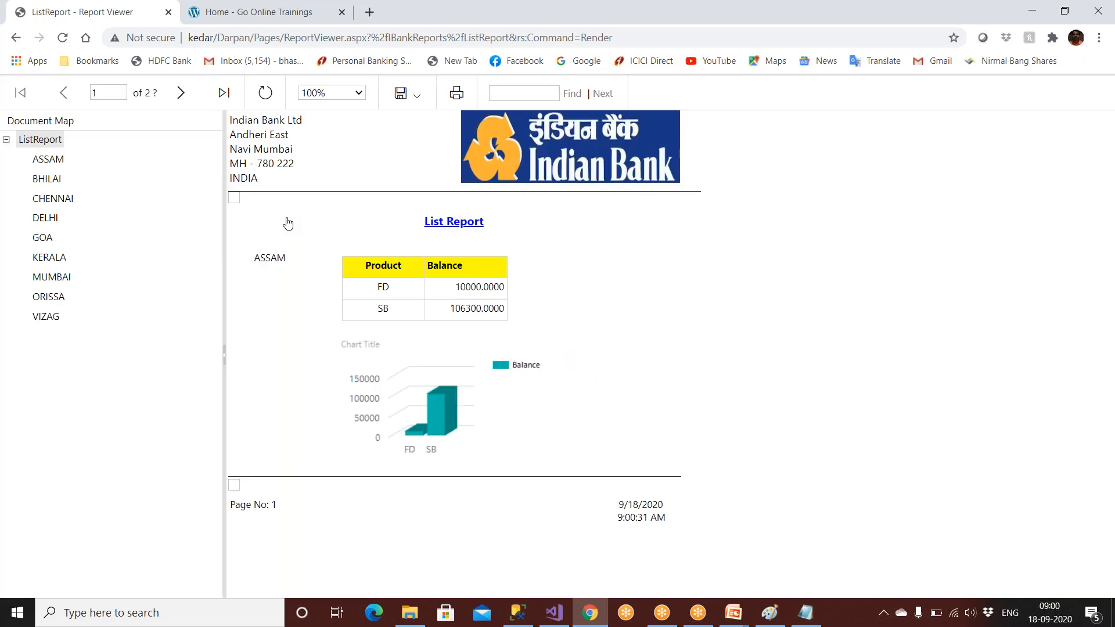
pyautogui.click(42, 238)
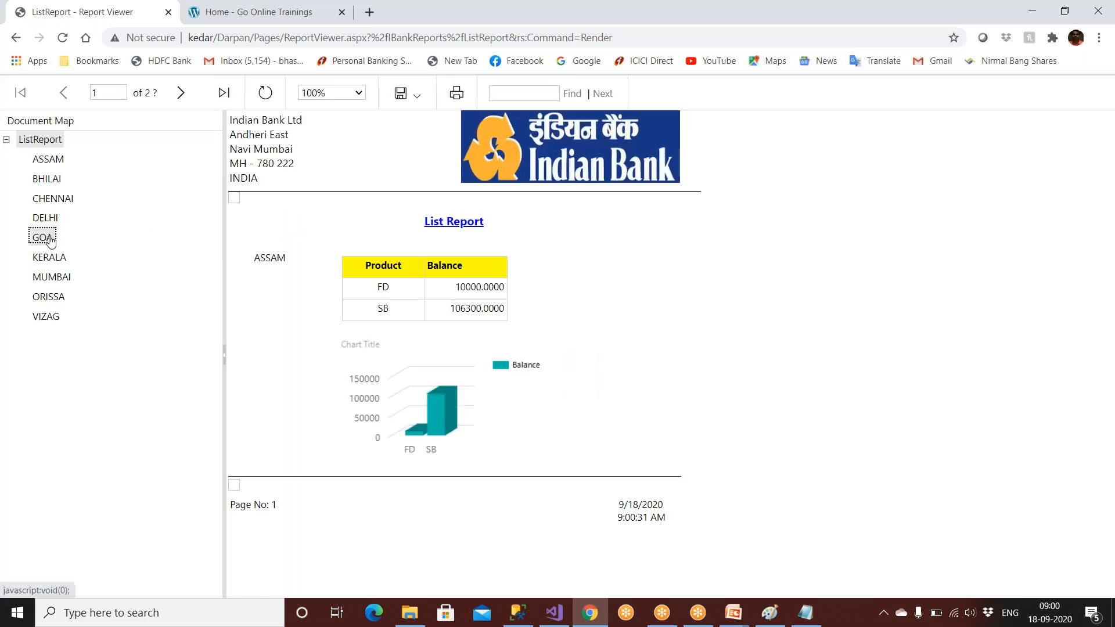
pyautogui.click(57, 279)
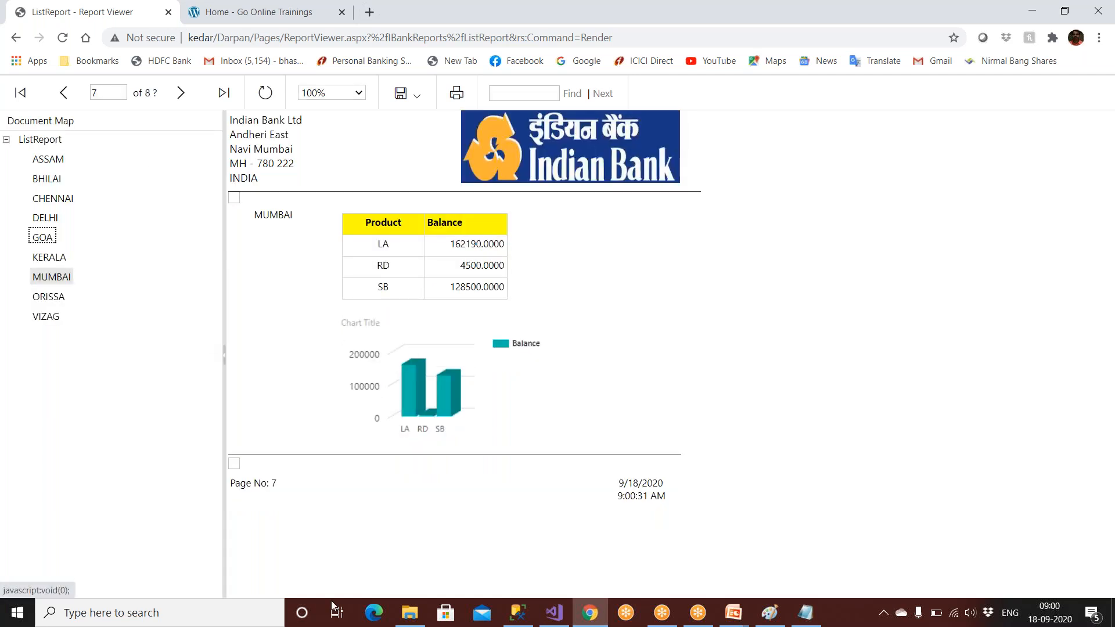
pyautogui.click(373, 615)
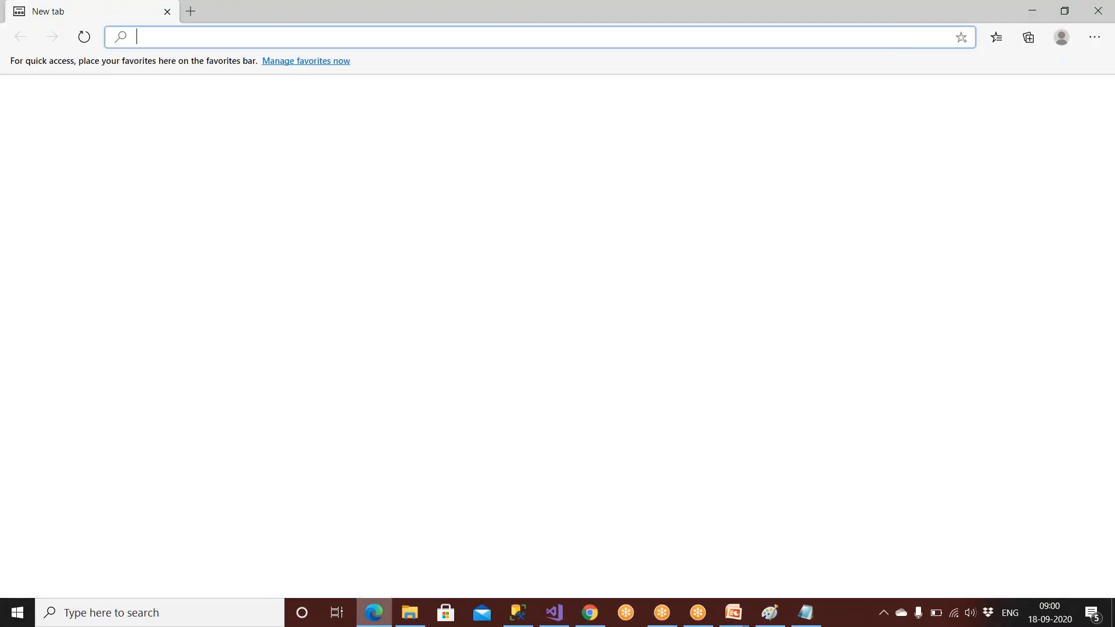
pyautogui.write('http://Kedar/Darpan')
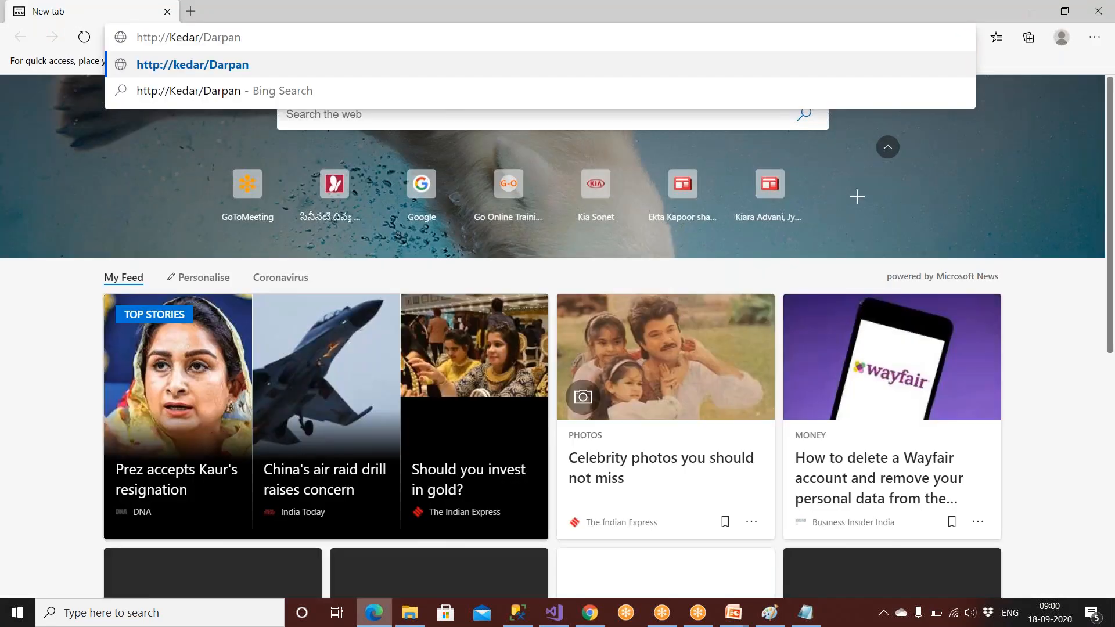
pyautogui.press('Return')
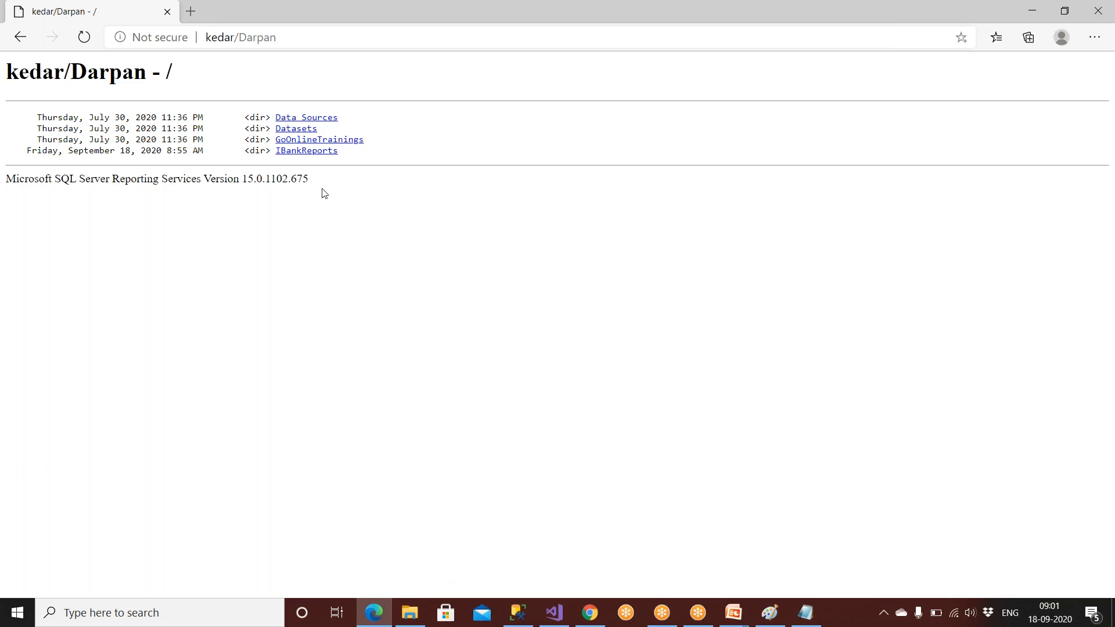
pyautogui.click(319, 151)
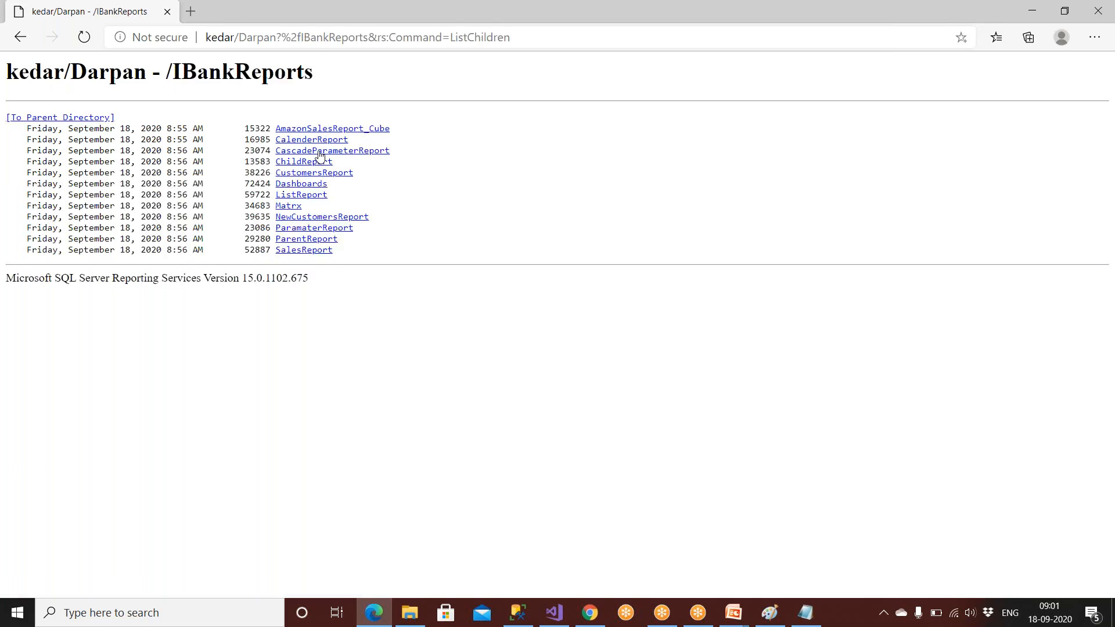
pyautogui.click(313, 254)
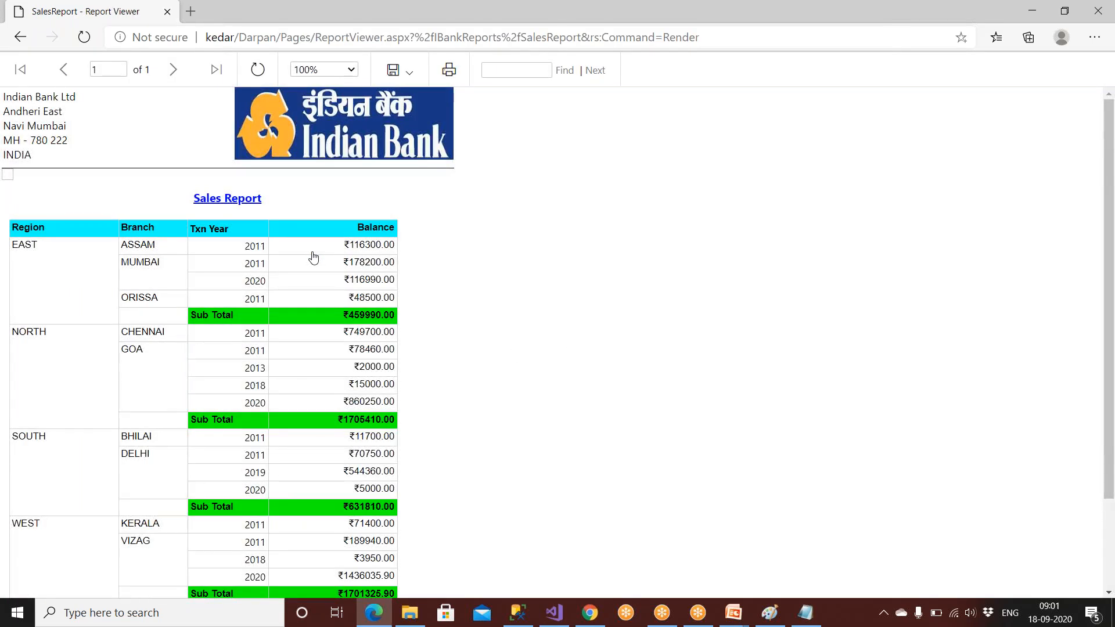
# Step: Check the Sales Report's print options and export formats, then return to Visual Studio
pyautogui.click(449, 70)
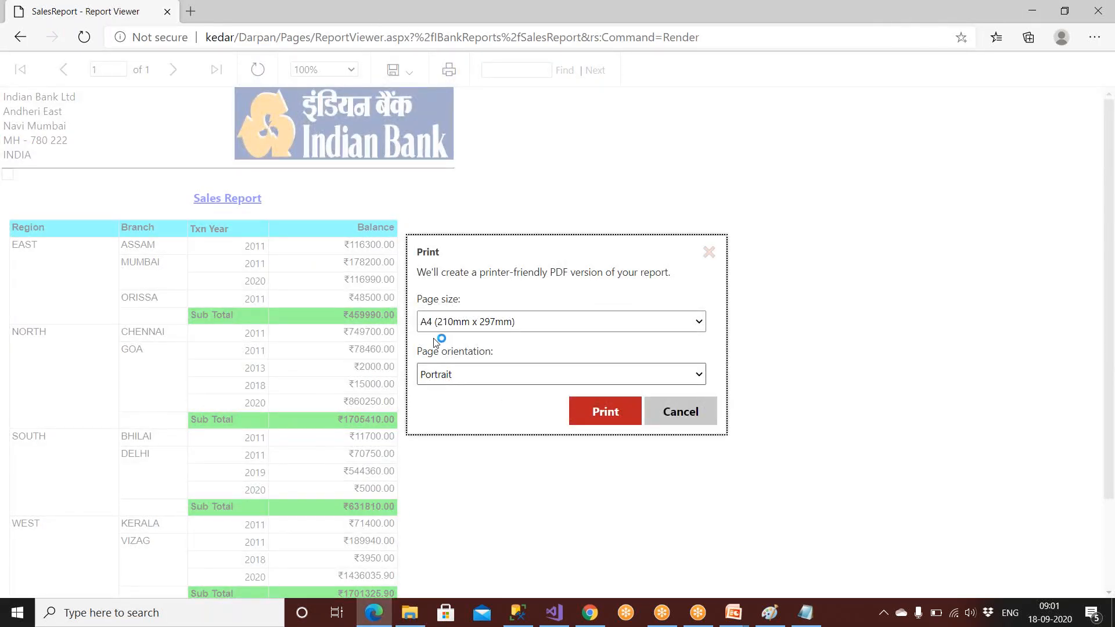
pyautogui.click(666, 414)
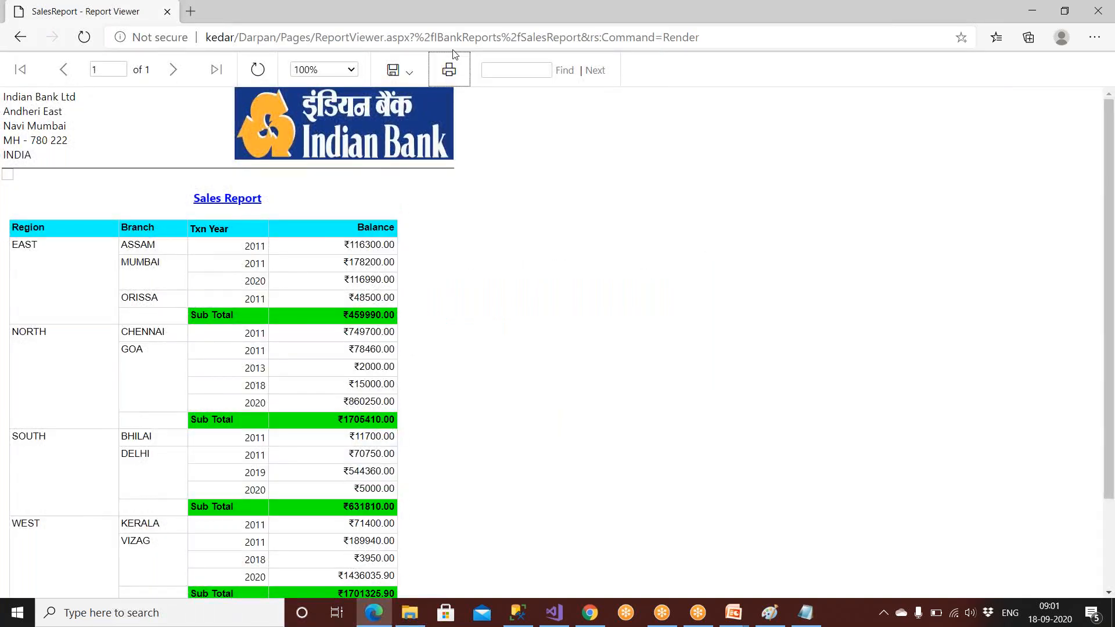
pyautogui.click(418, 77)
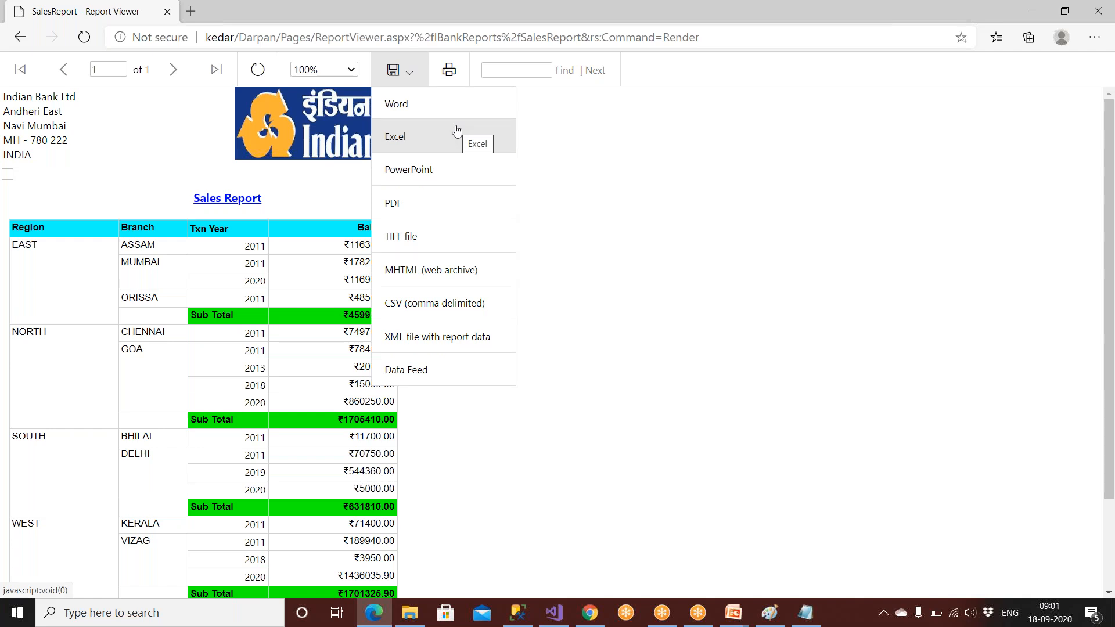
pyautogui.click(555, 612)
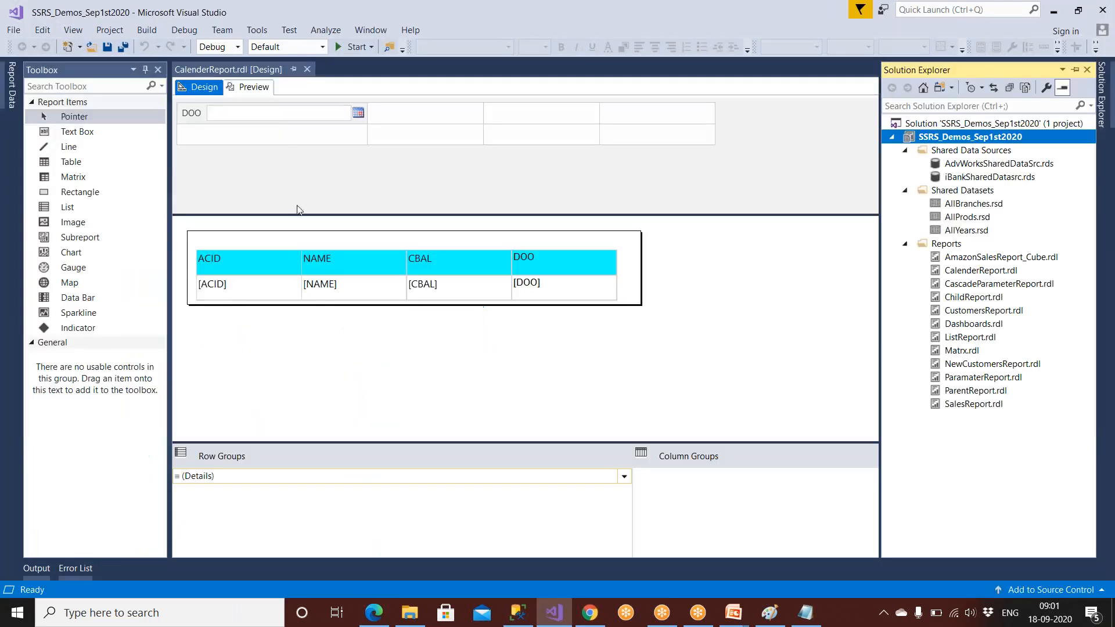
# Step: Preview CalenderReport with DOO set to 25-09-2020, then go back to the Design view
pyautogui.click(225, 255)
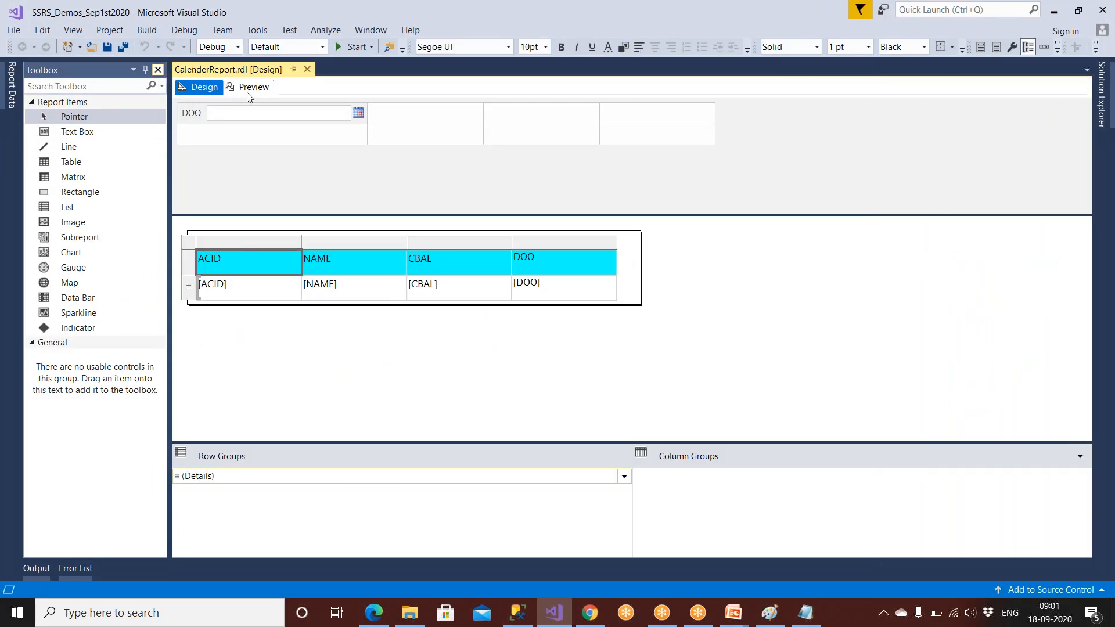
pyautogui.click(249, 90)
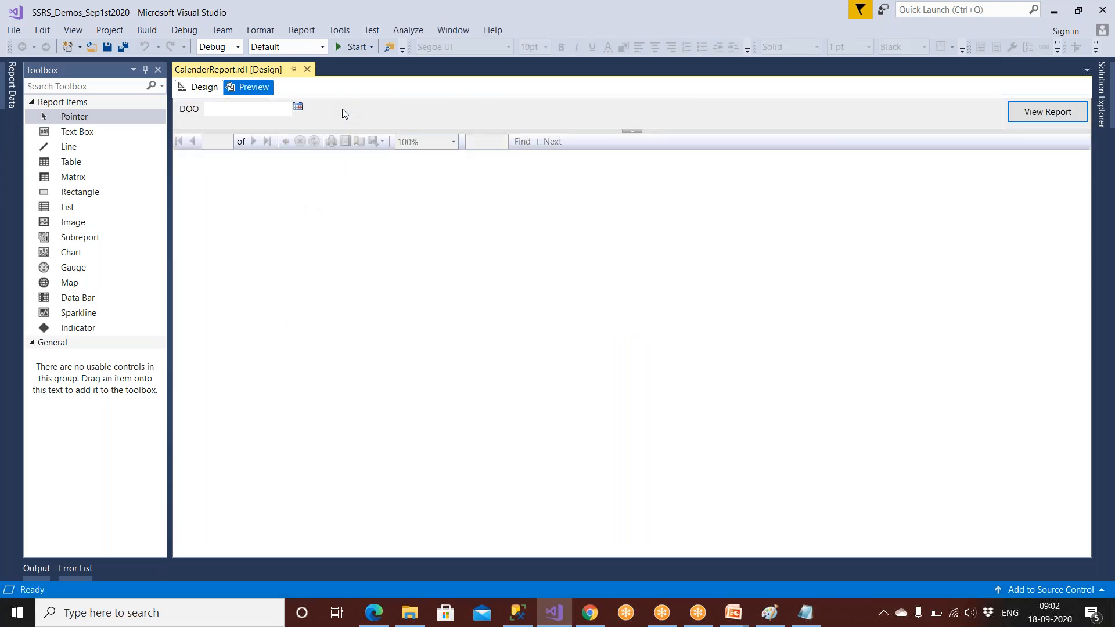
pyautogui.click(298, 108)
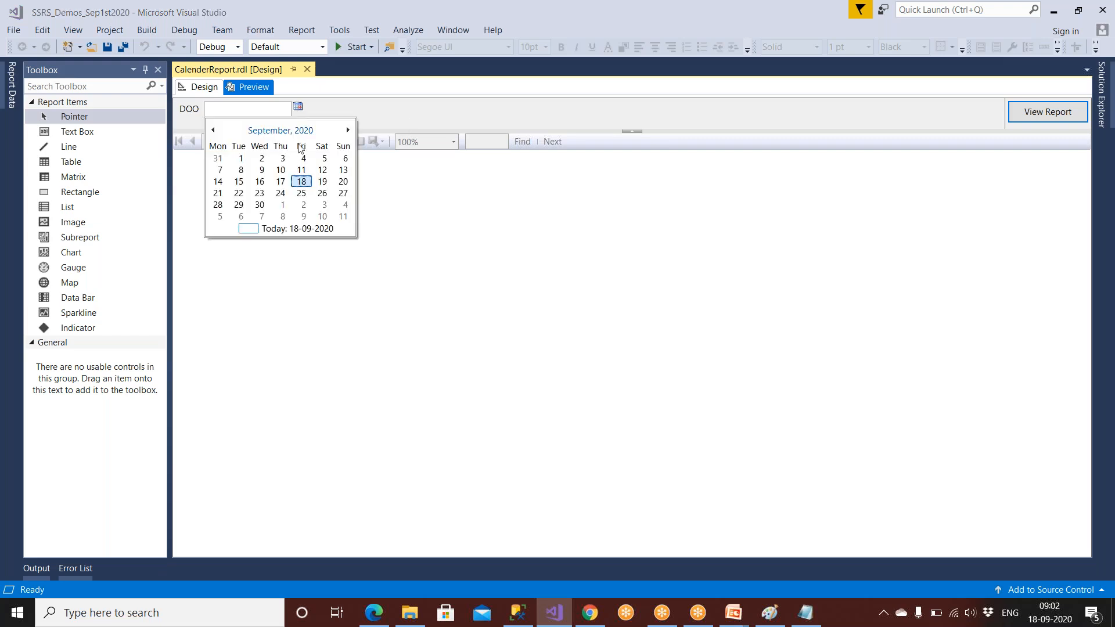
pyautogui.click(300, 196)
pyautogui.click(1048, 112)
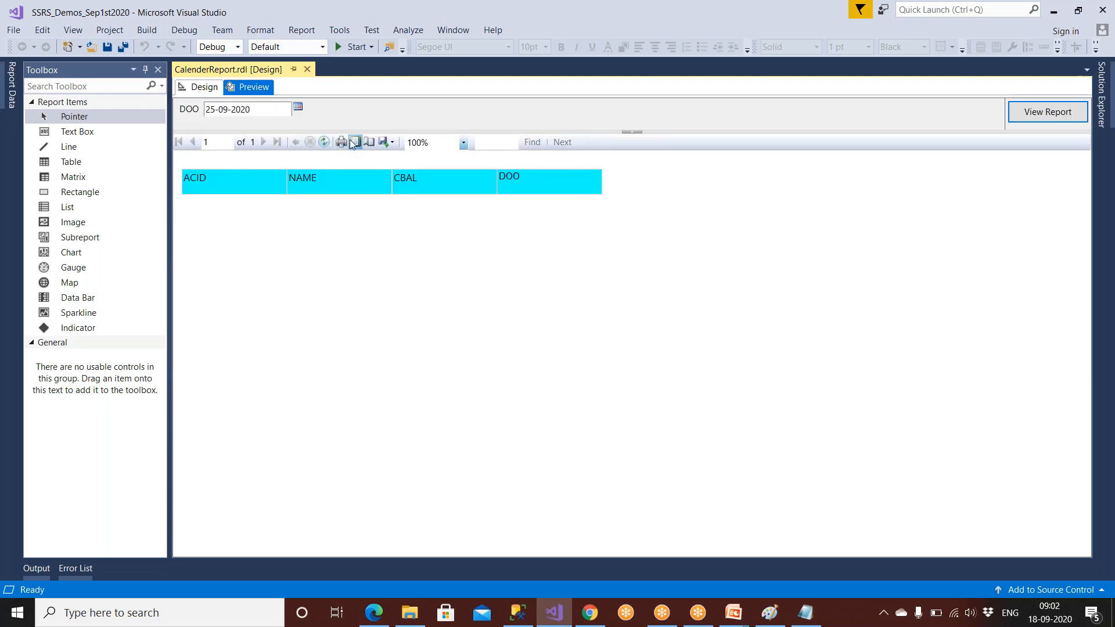
pyautogui.click(203, 87)
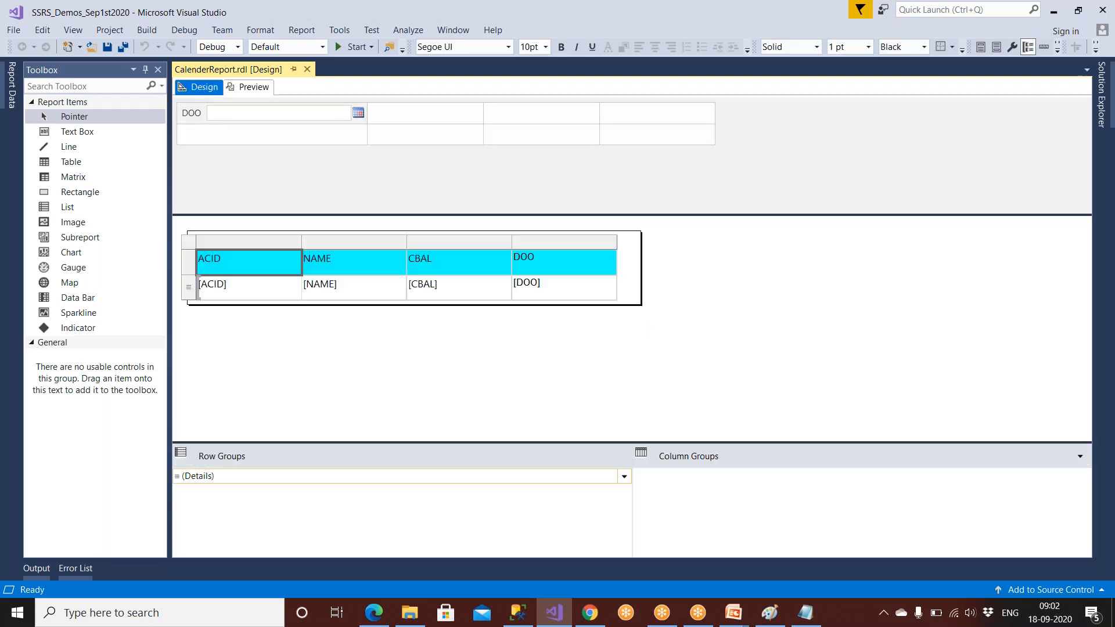
# Step: Browse the Report Properties Code, Variables and References pages, then cancel without changes
pyautogui.click(119, 34)
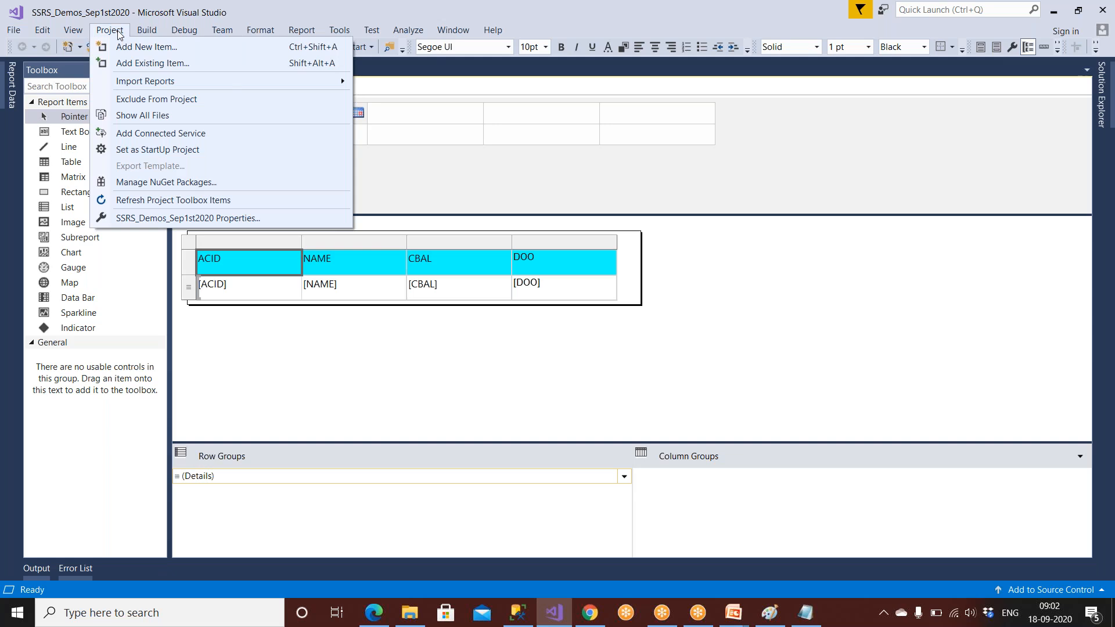
pyautogui.moveTo(287, 36)
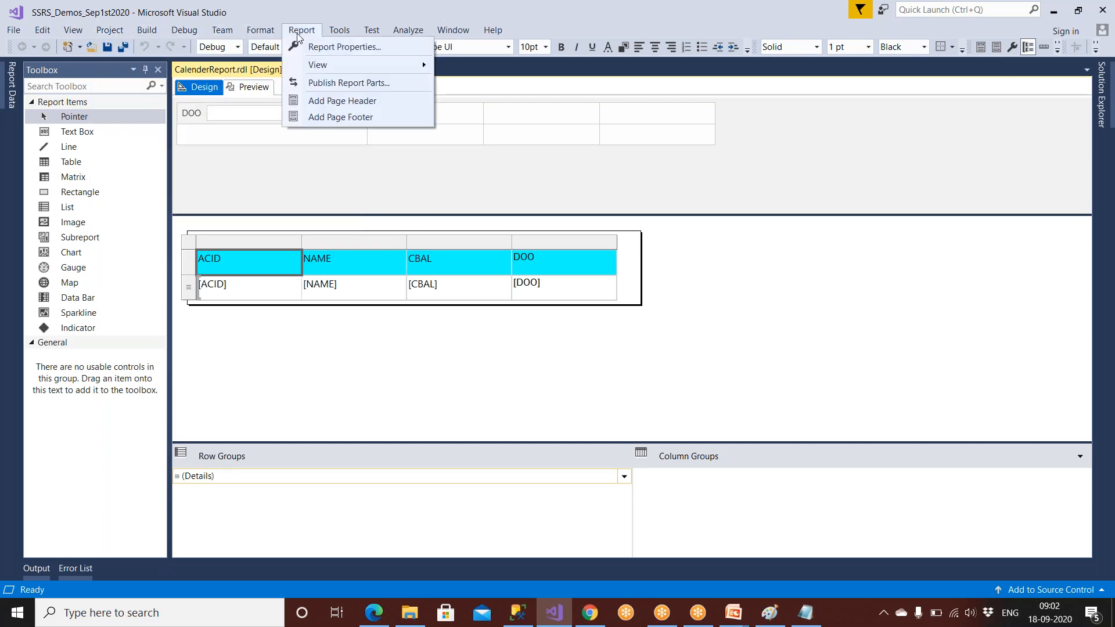
pyautogui.click(323, 47)
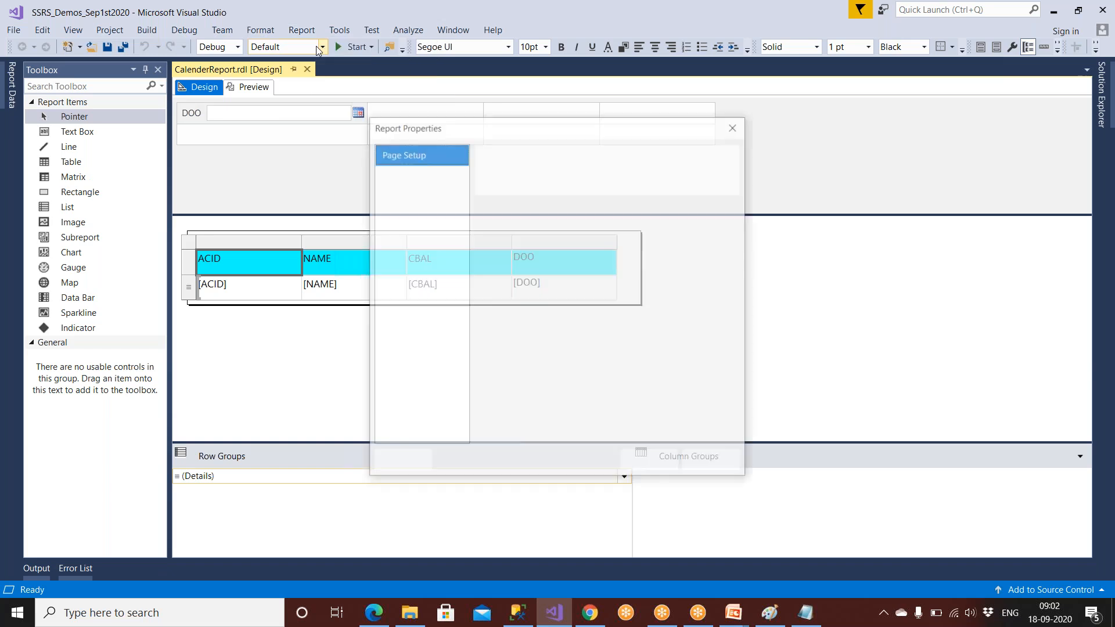
pyautogui.click(399, 174)
pyautogui.click(402, 214)
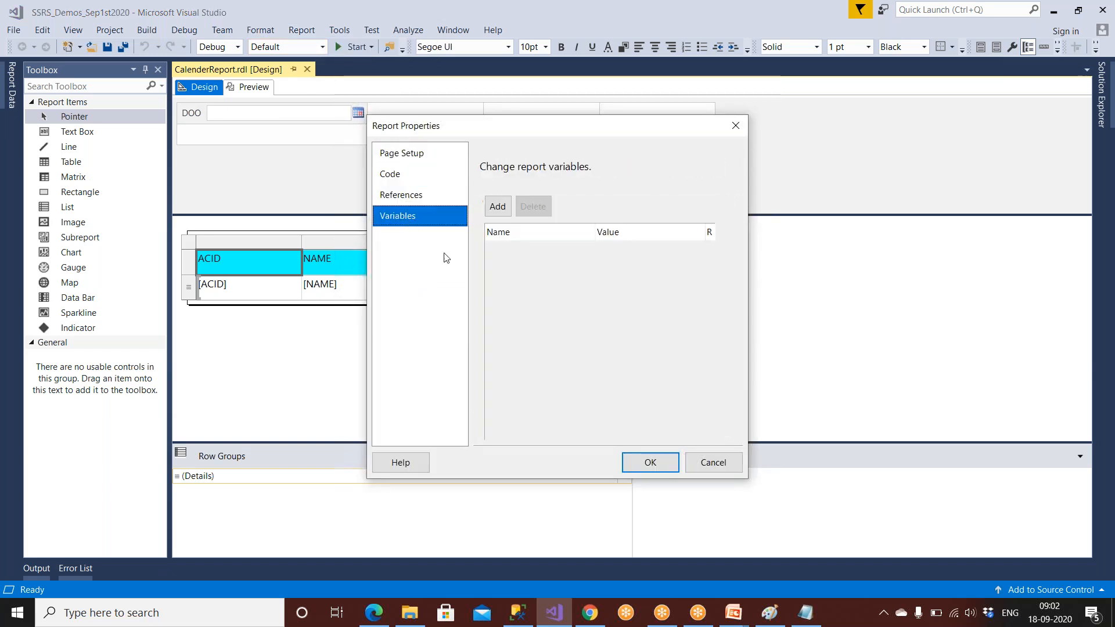
pyautogui.click(406, 195)
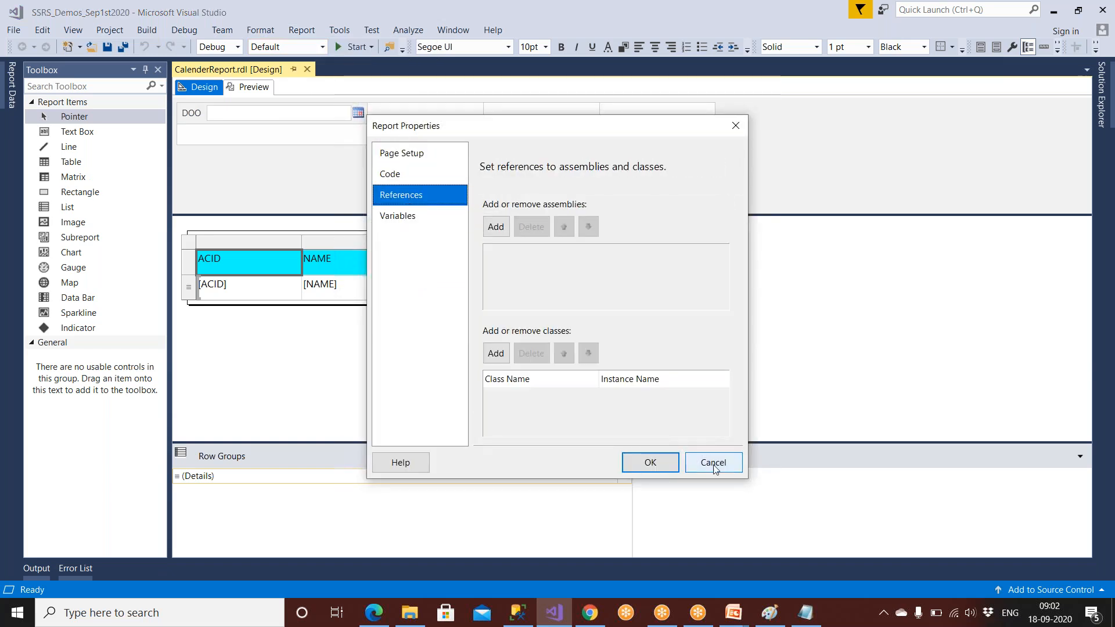
pyautogui.click(713, 463)
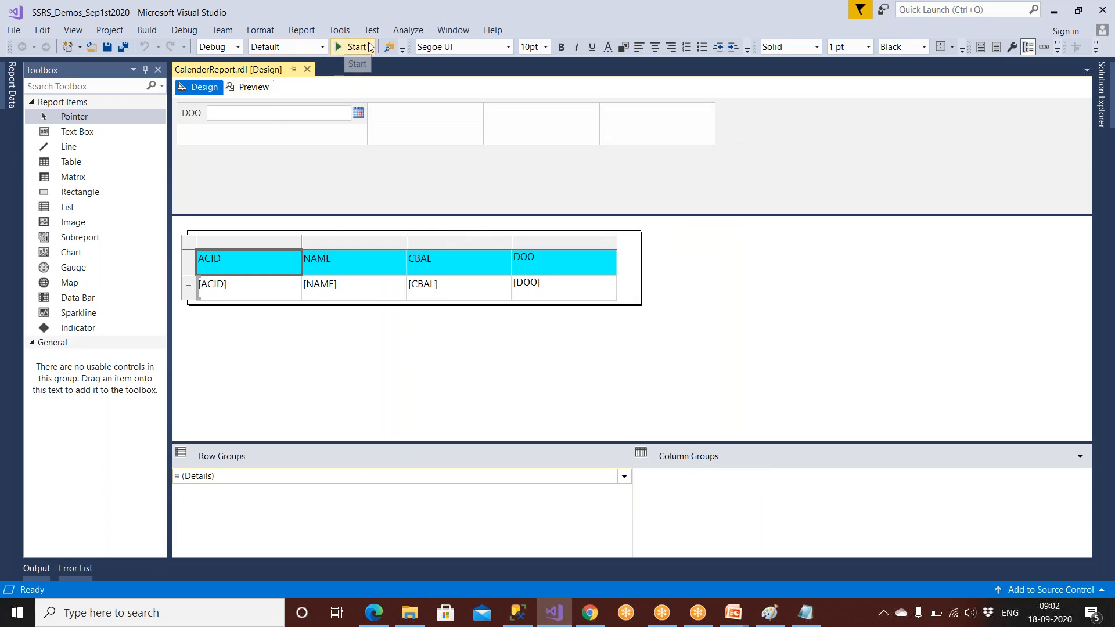
# Step: Look through the Project, Build, Format and Report menus, then open the Tools menu
pyautogui.click(105, 33)
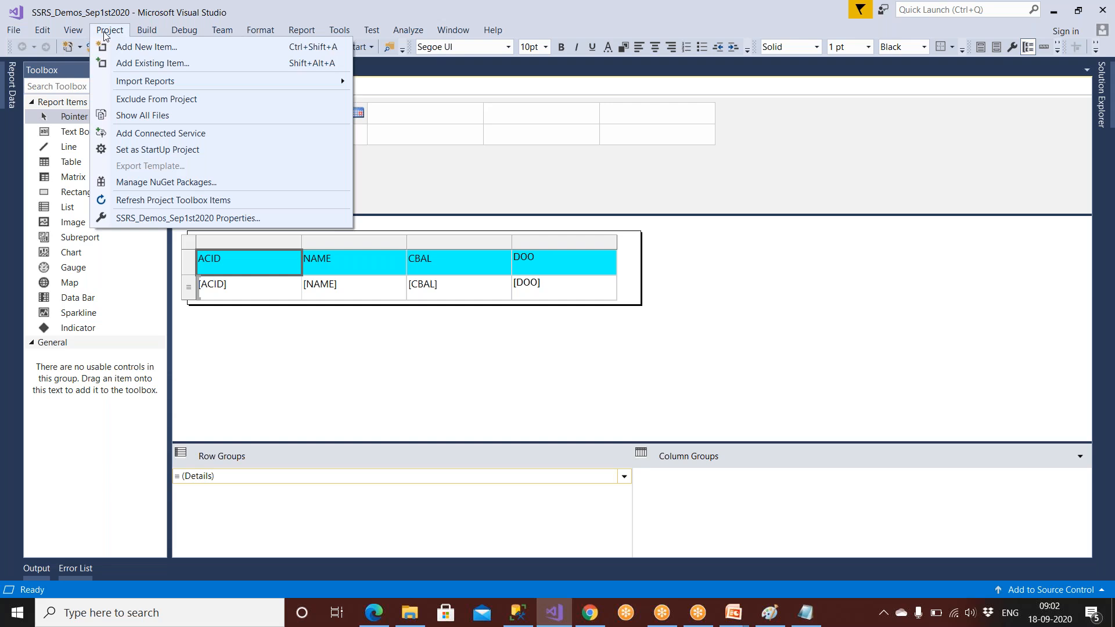
pyautogui.moveTo(146, 34)
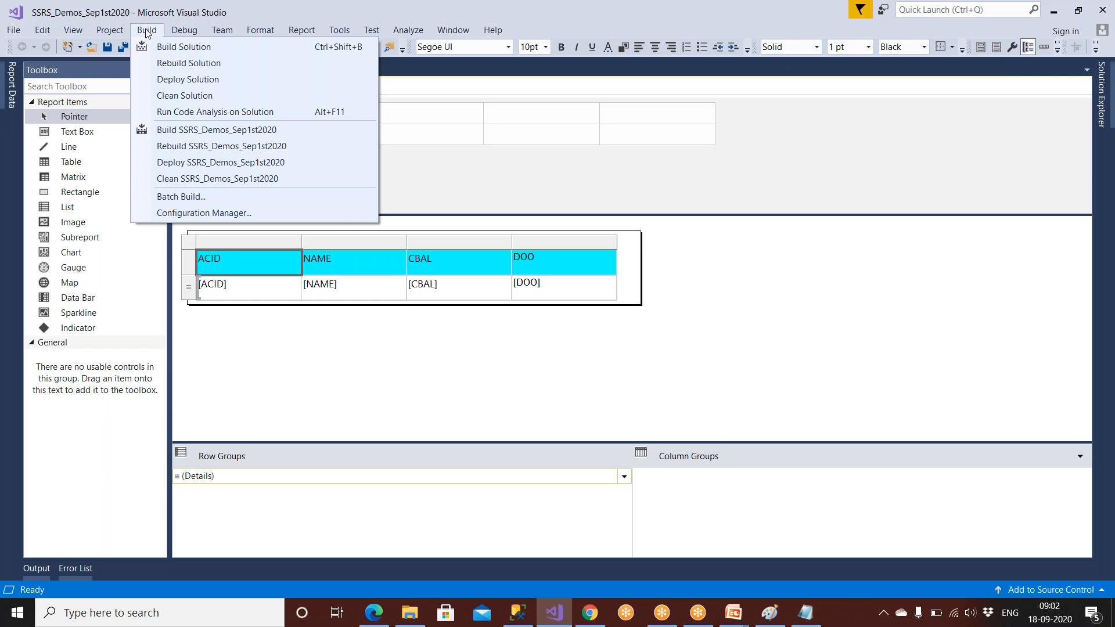
pyautogui.moveTo(254, 36)
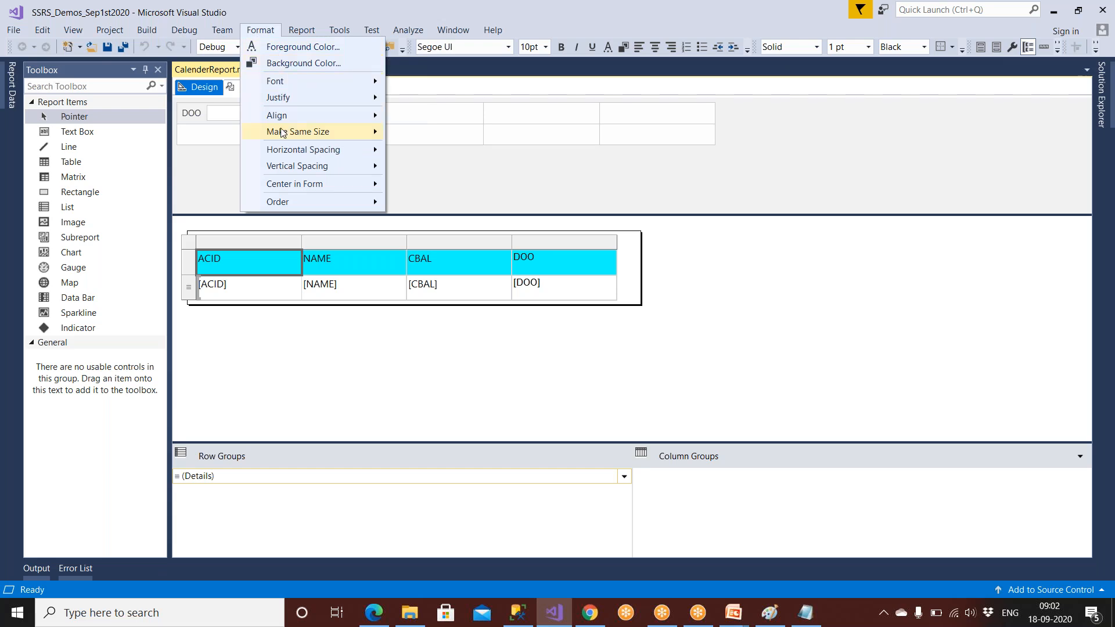
pyautogui.click(244, 294)
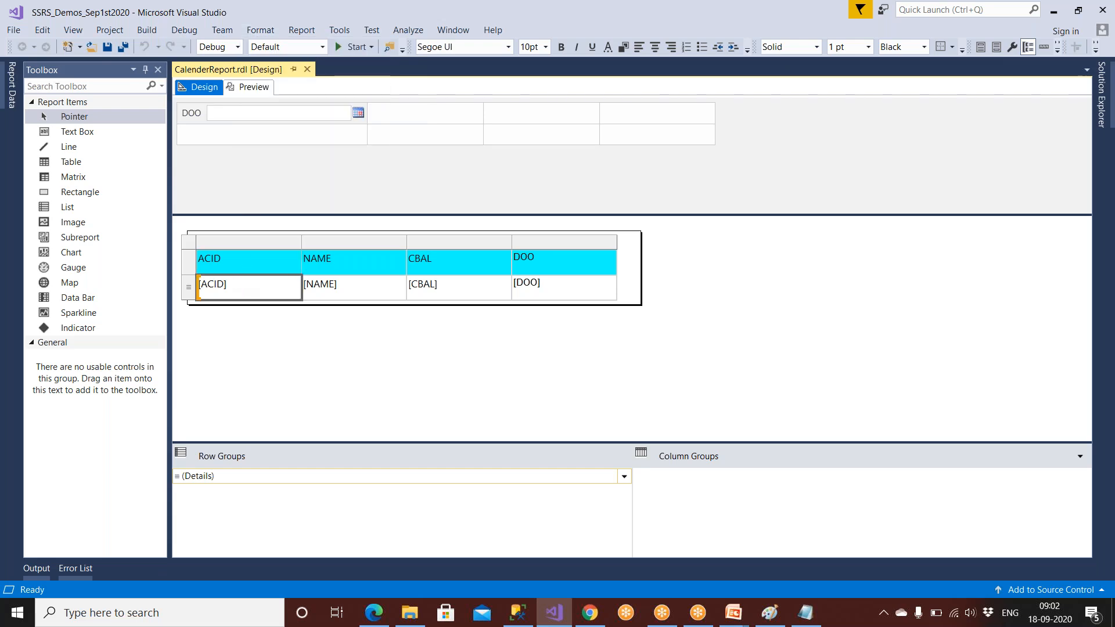
pyautogui.click(197, 242)
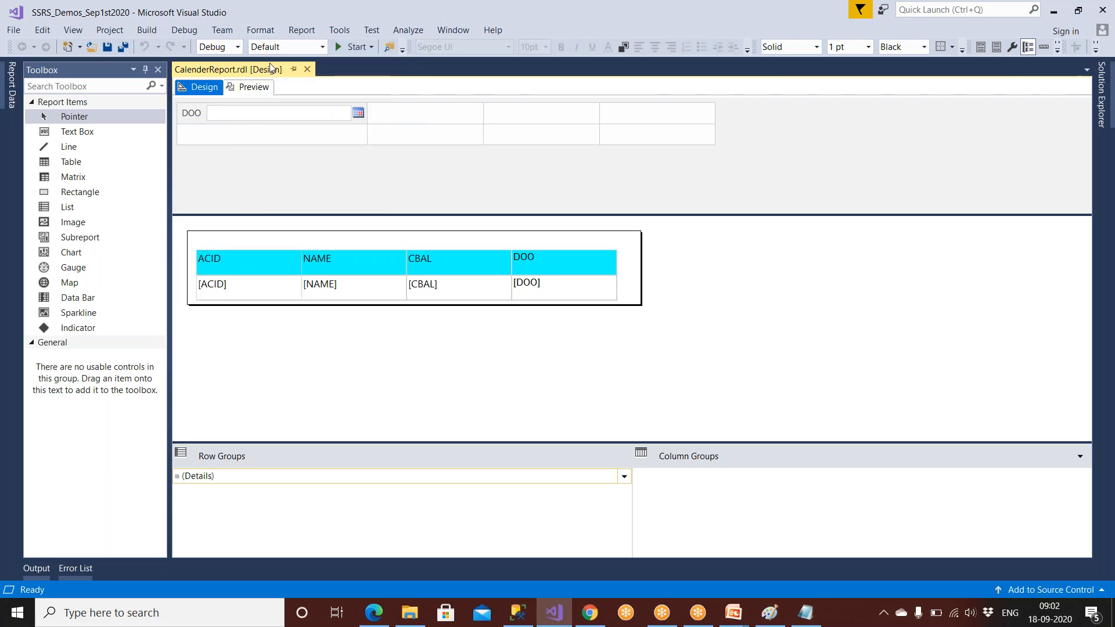
pyautogui.click(301, 30)
pyautogui.click(301, 31)
pyautogui.click(335, 32)
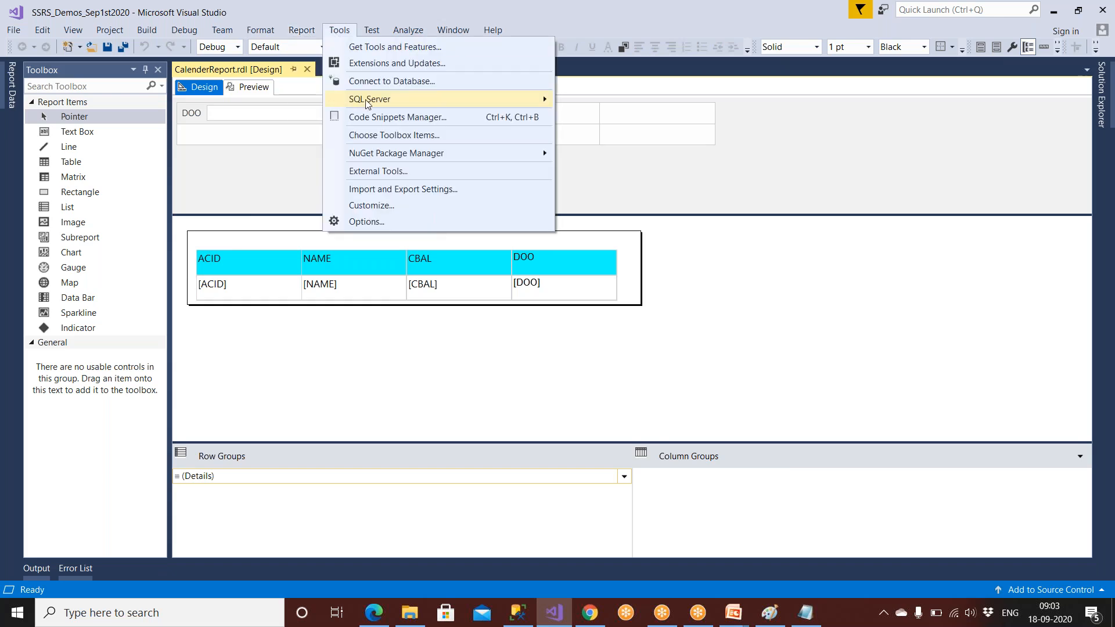
# Step: Review the Tools > Options settings and cancel without changes
pyautogui.click(374, 222)
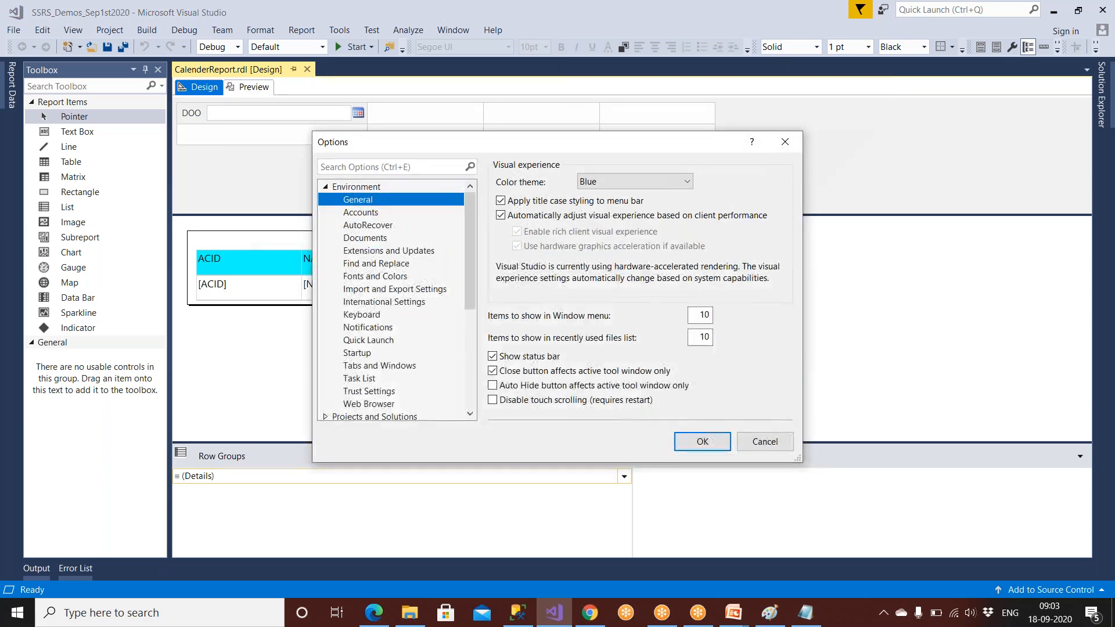
pyautogui.scroll(-3, 372, 378)
pyautogui.scroll(-2, 372, 377)
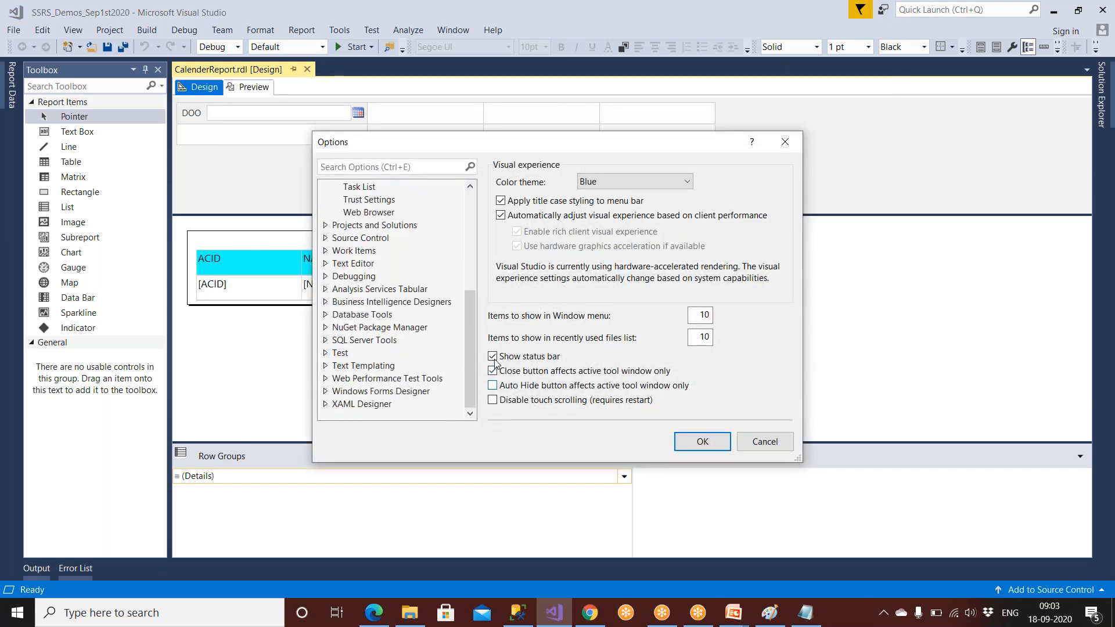
pyautogui.click(764, 442)
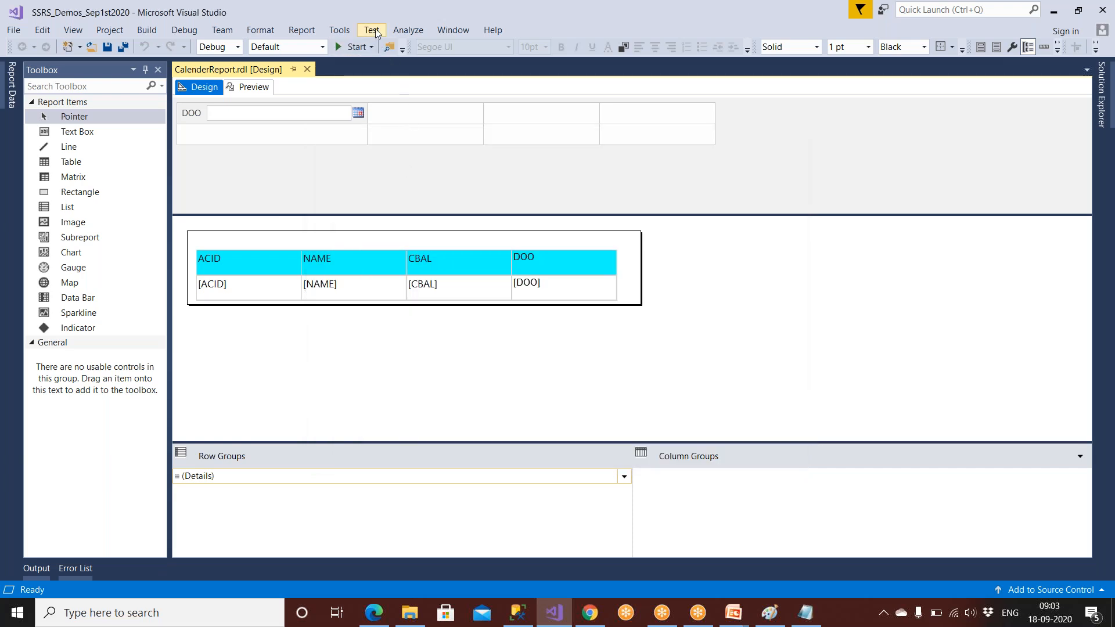
# Step: Look through the Test, Analyze, Window and Tools menus without running any command
pyautogui.click(374, 31)
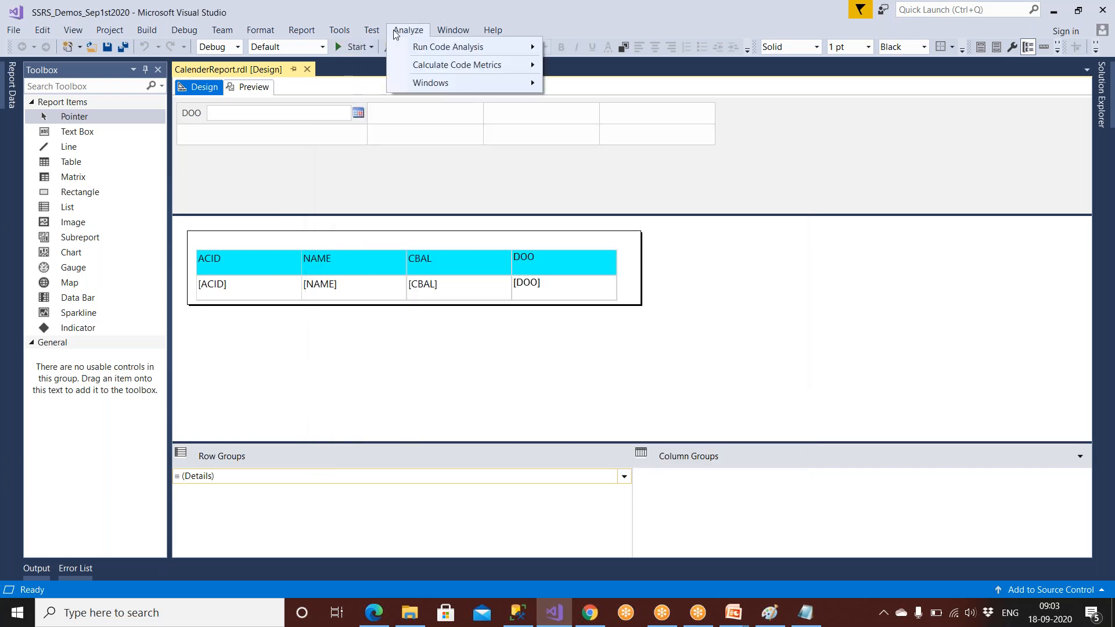
pyautogui.click(394, 34)
pyautogui.click(451, 32)
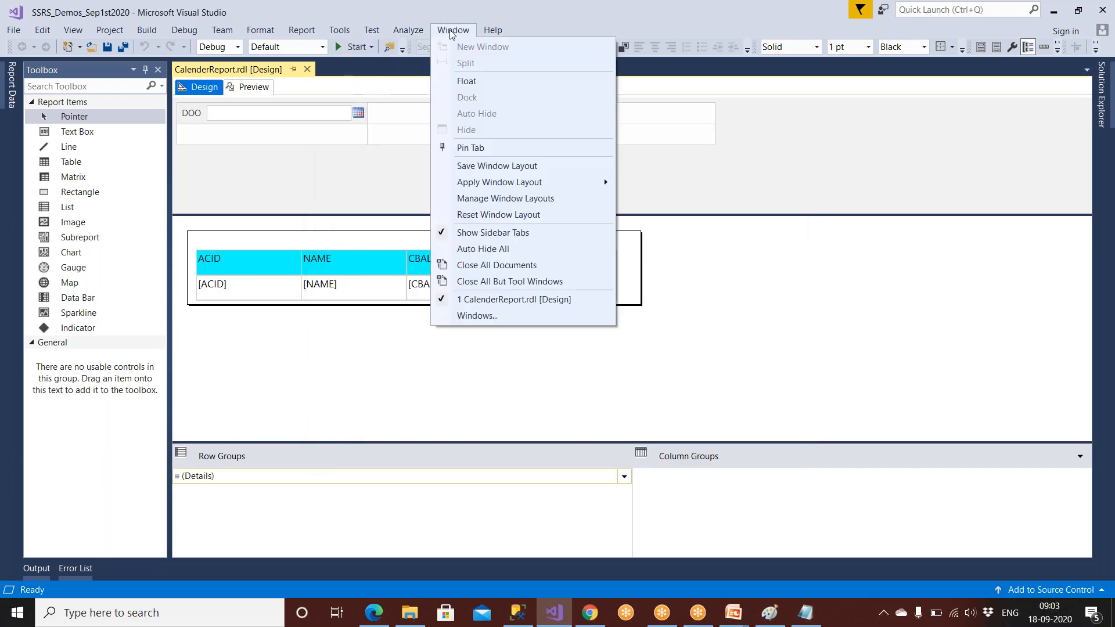
pyautogui.click(451, 32)
pyautogui.click(348, 31)
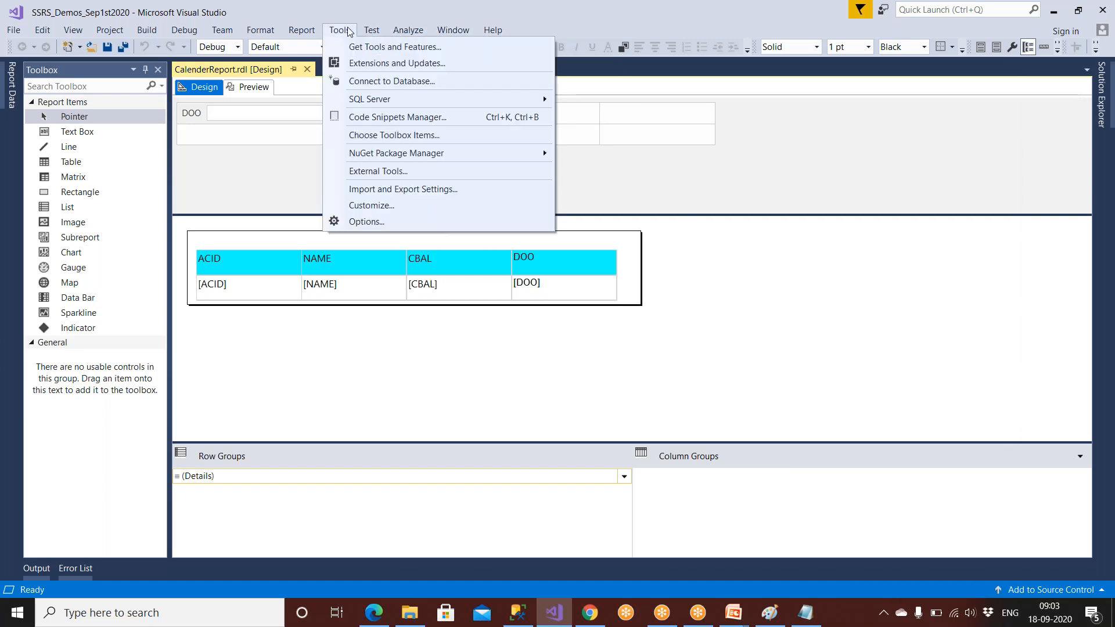
pyautogui.click(229, 242)
# Step: Inspect the report body's Border settings in Body Properties, then cancel
pyautogui.rightClick(227, 242)
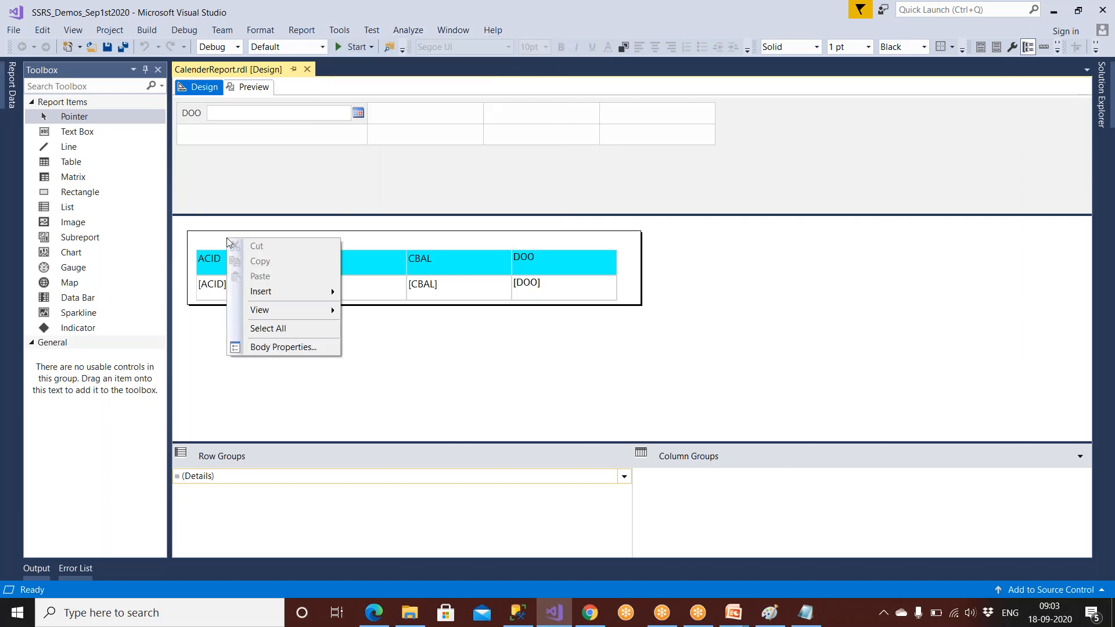
pyautogui.click(275, 349)
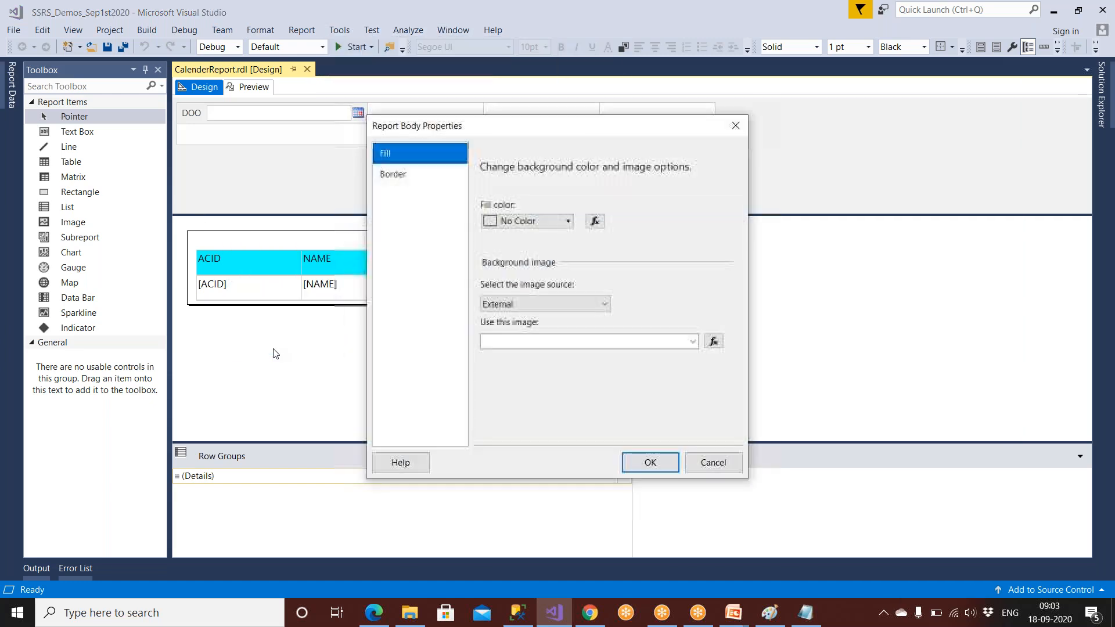
pyautogui.click(420, 178)
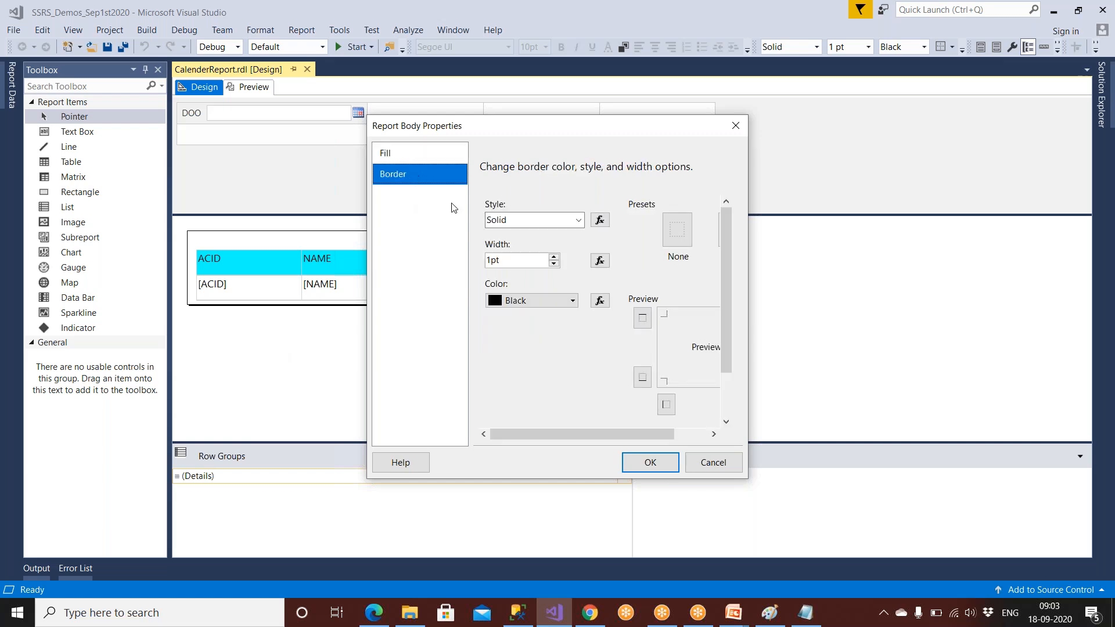
pyautogui.click(700, 469)
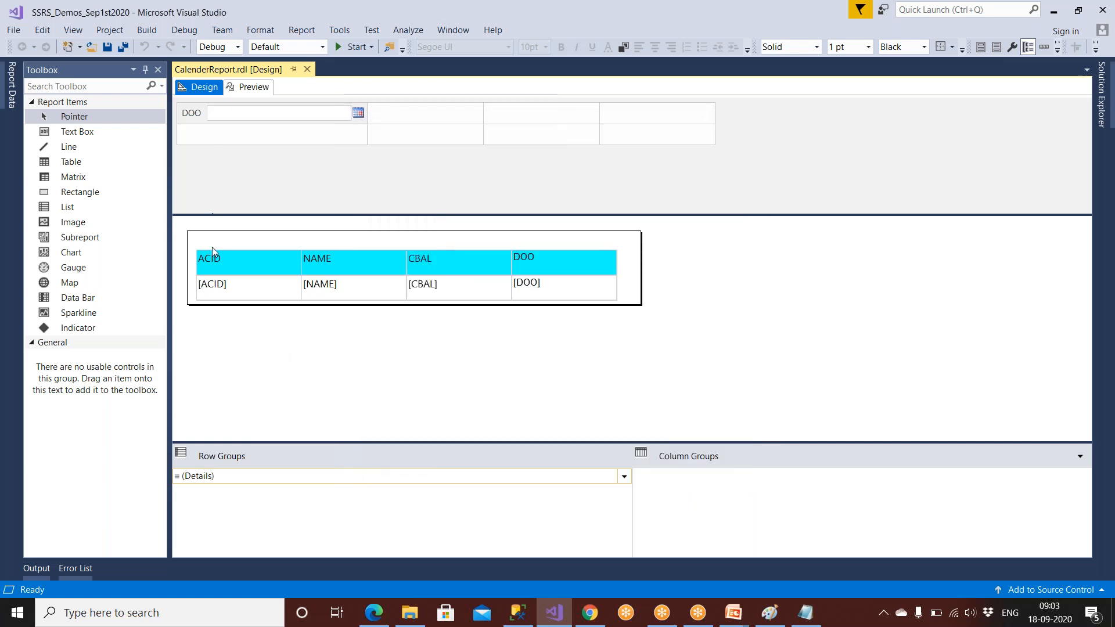
# Step: Switch to the PowerPoint report deployment slide show from the taskbar
pyautogui.rightClick(212, 244)
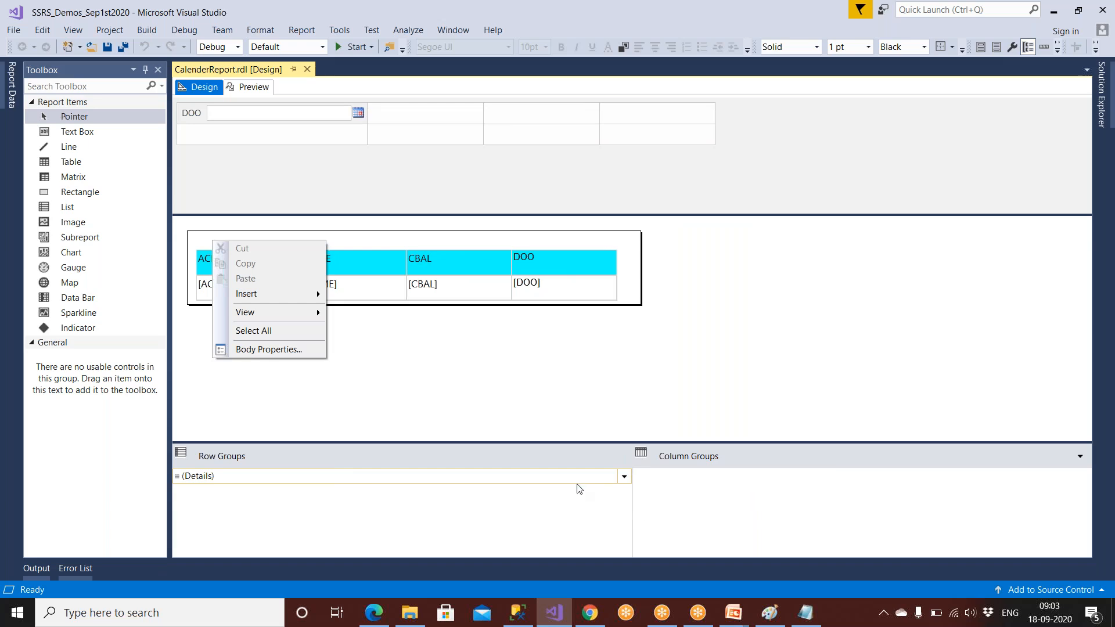
pyautogui.click(735, 620)
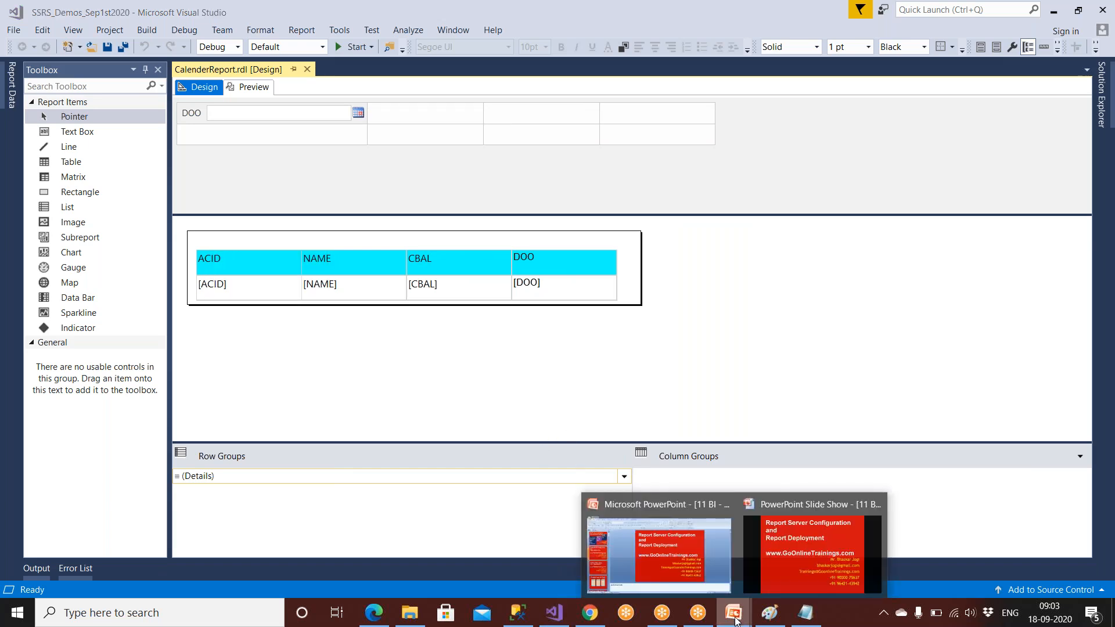
pyautogui.click(778, 574)
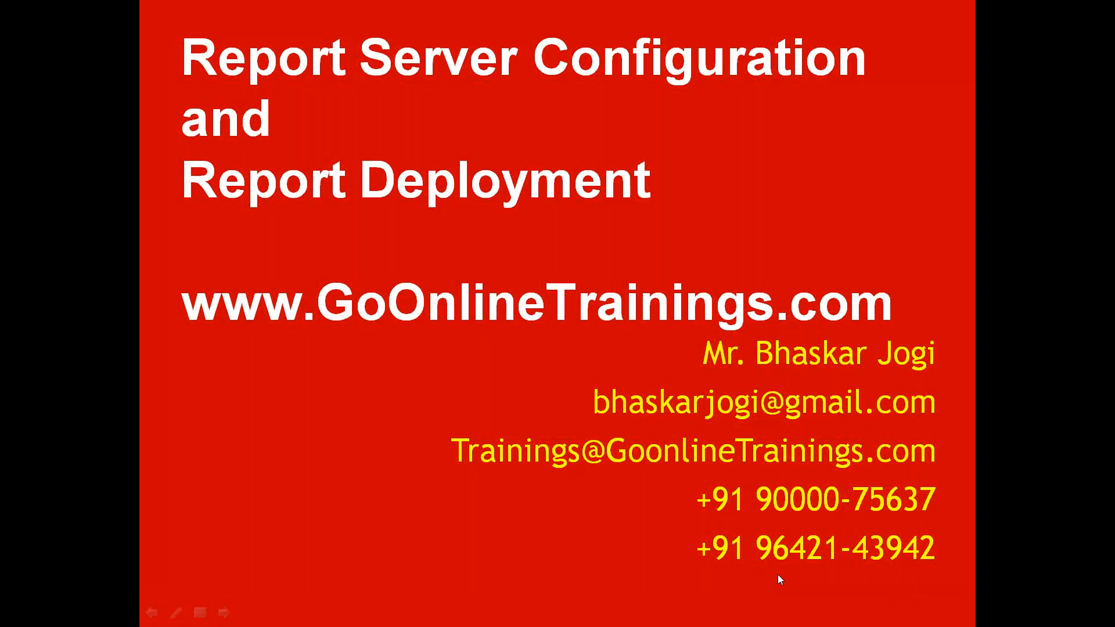